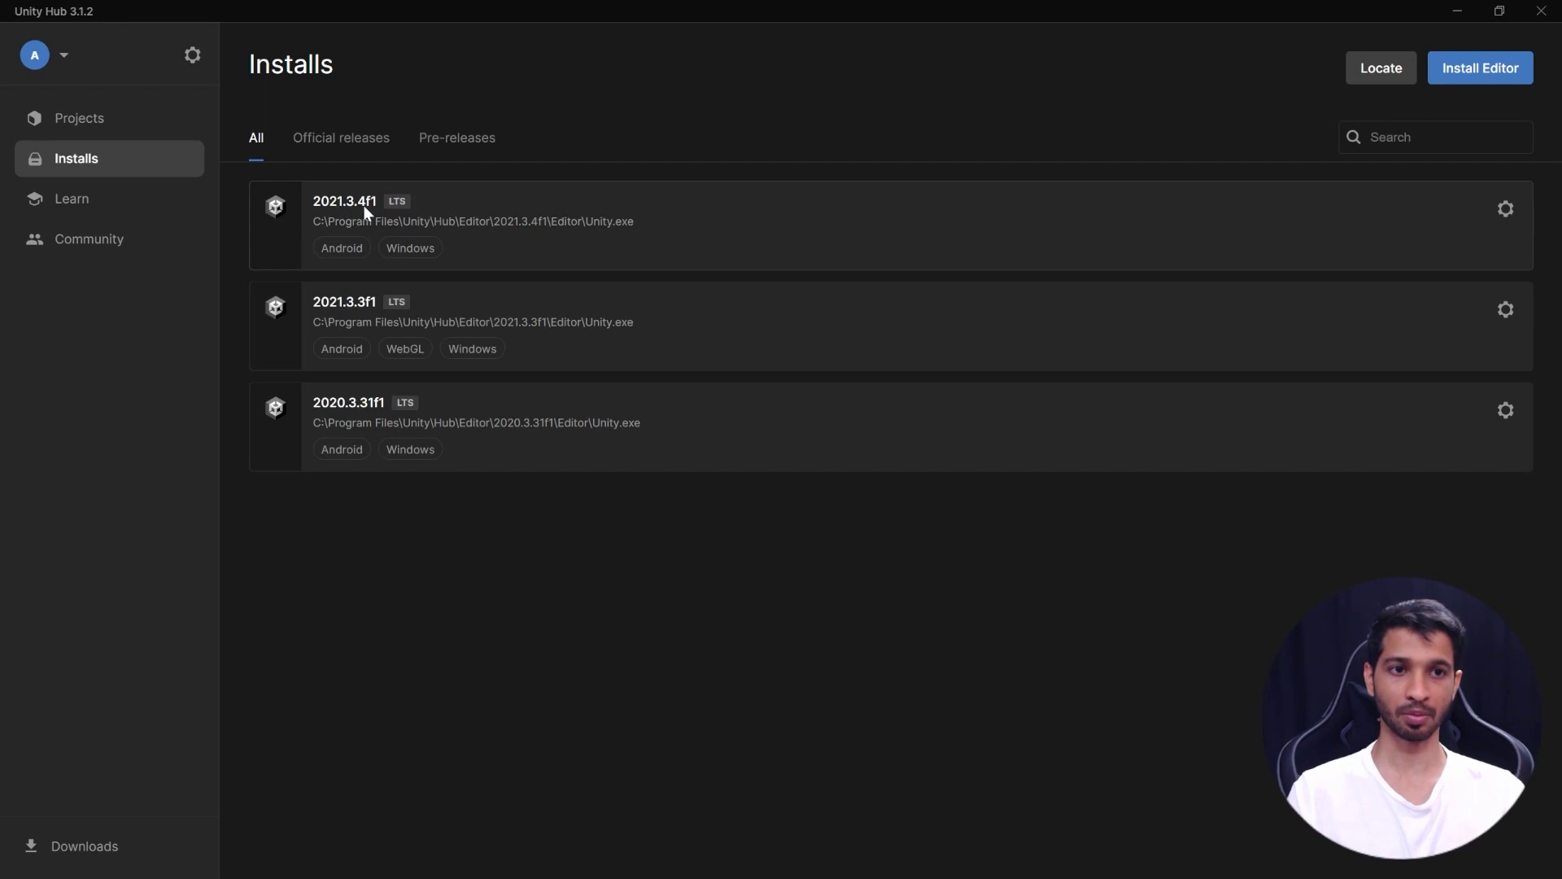
Step: Review the modules installed with editor 2021.3.4f1, then close the overview
left_click(1504, 210)
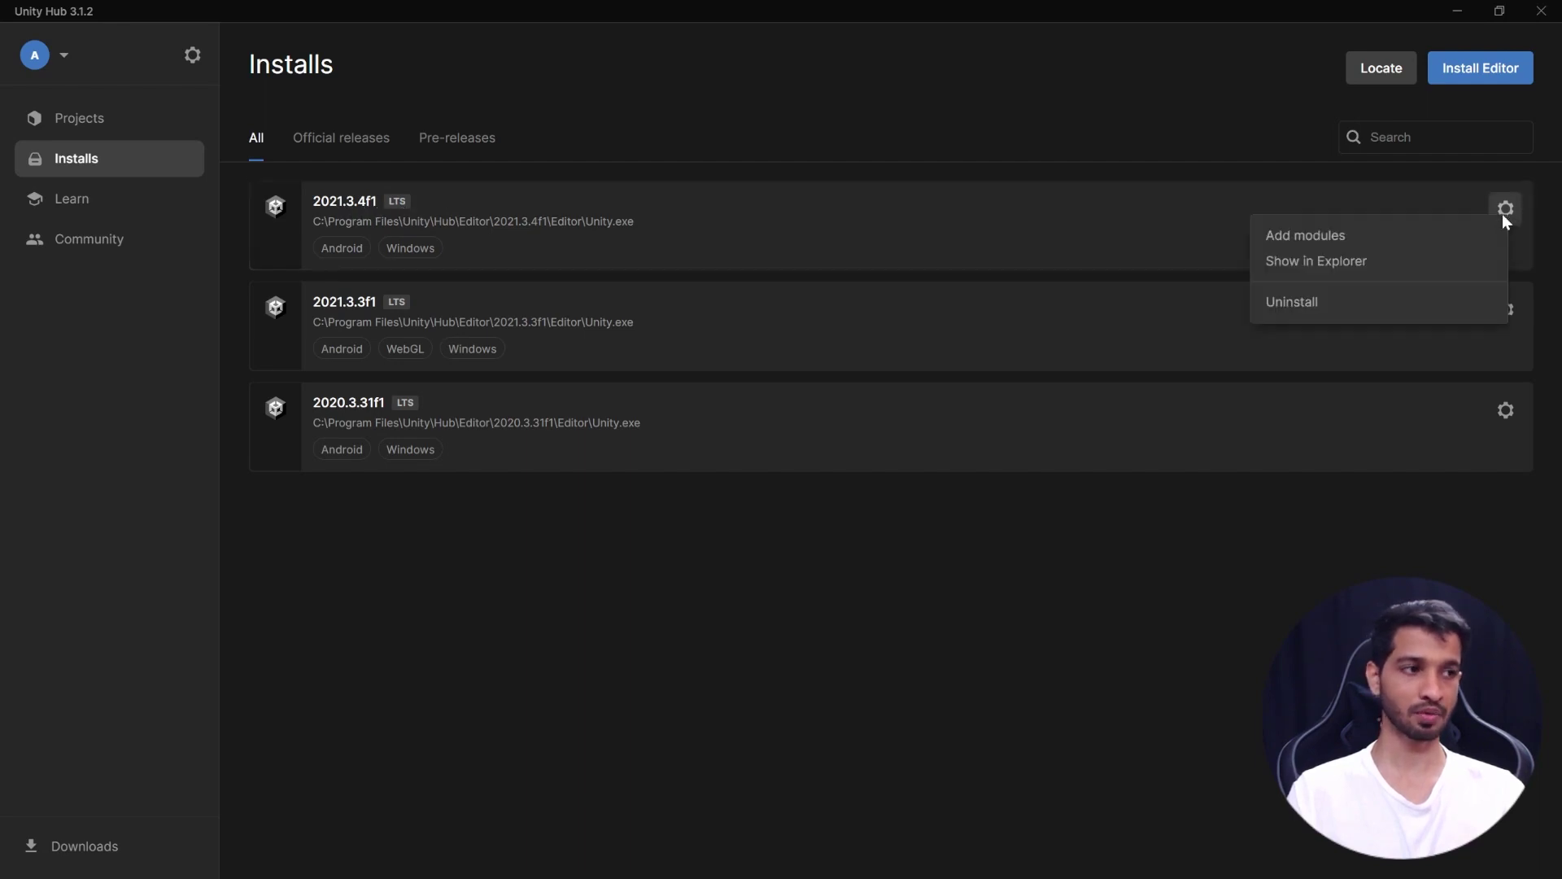
left_click(1318, 236)
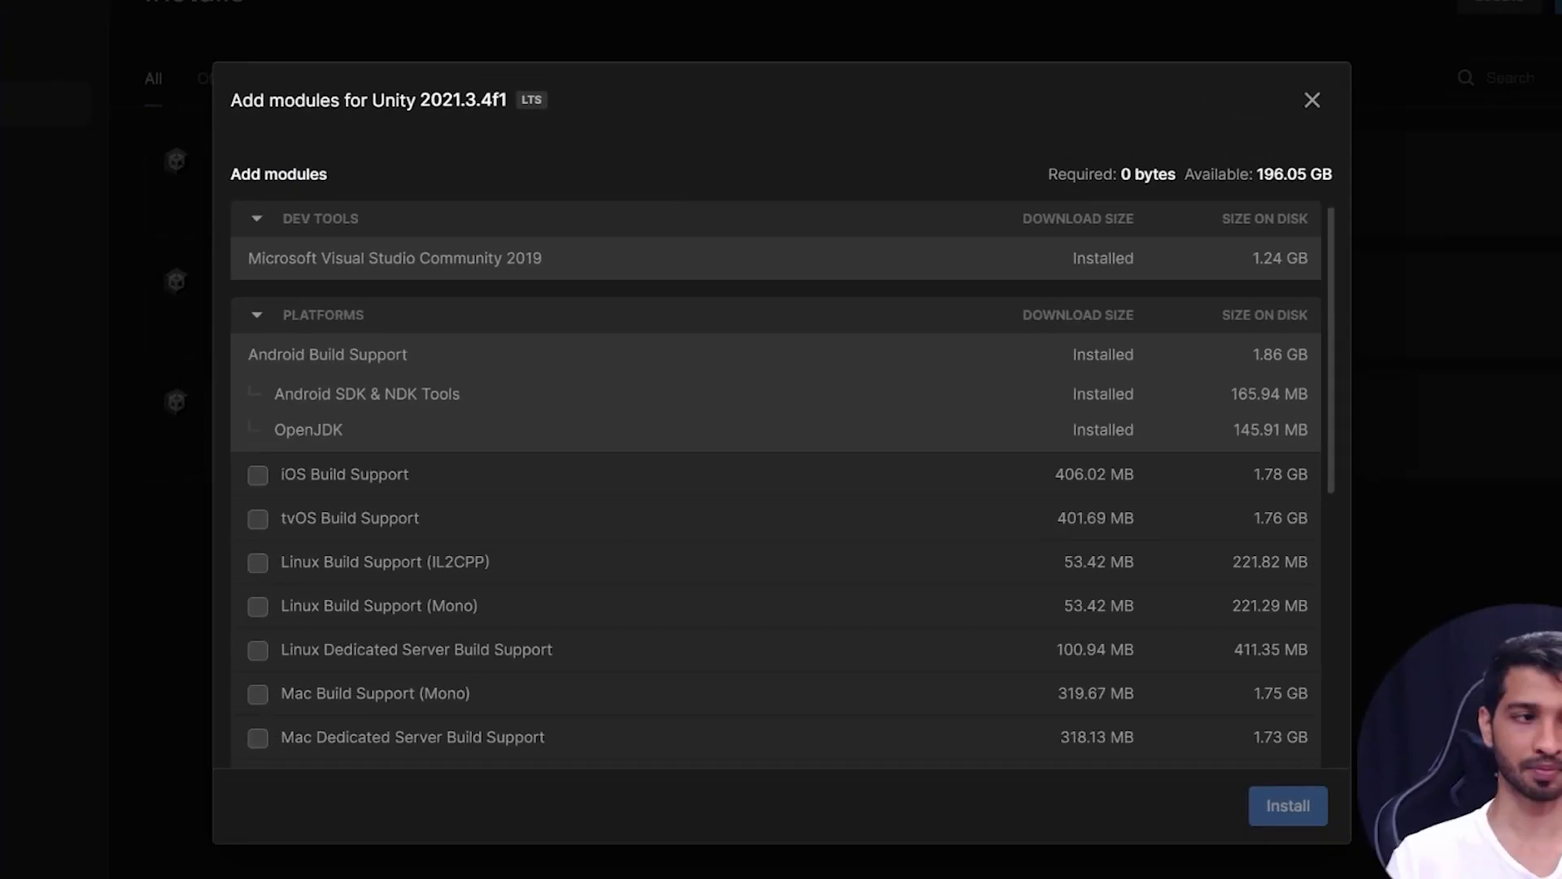
left_click(1313, 99)
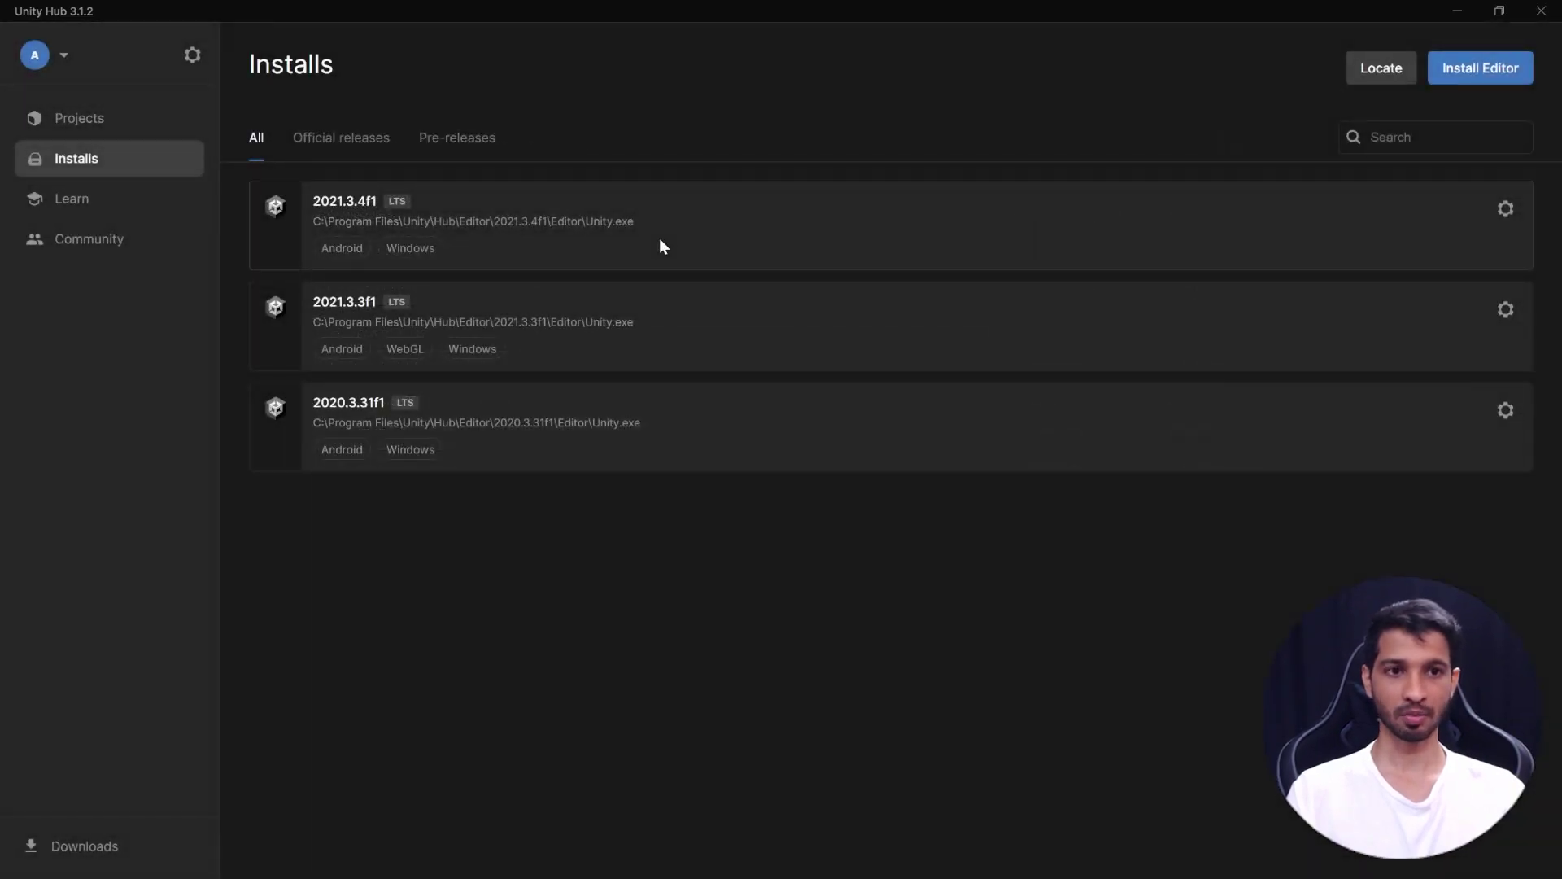
Step: Create a new 3D project named AR_Foundation from the Projects list
left_click(86, 119)
left_click(1481, 68)
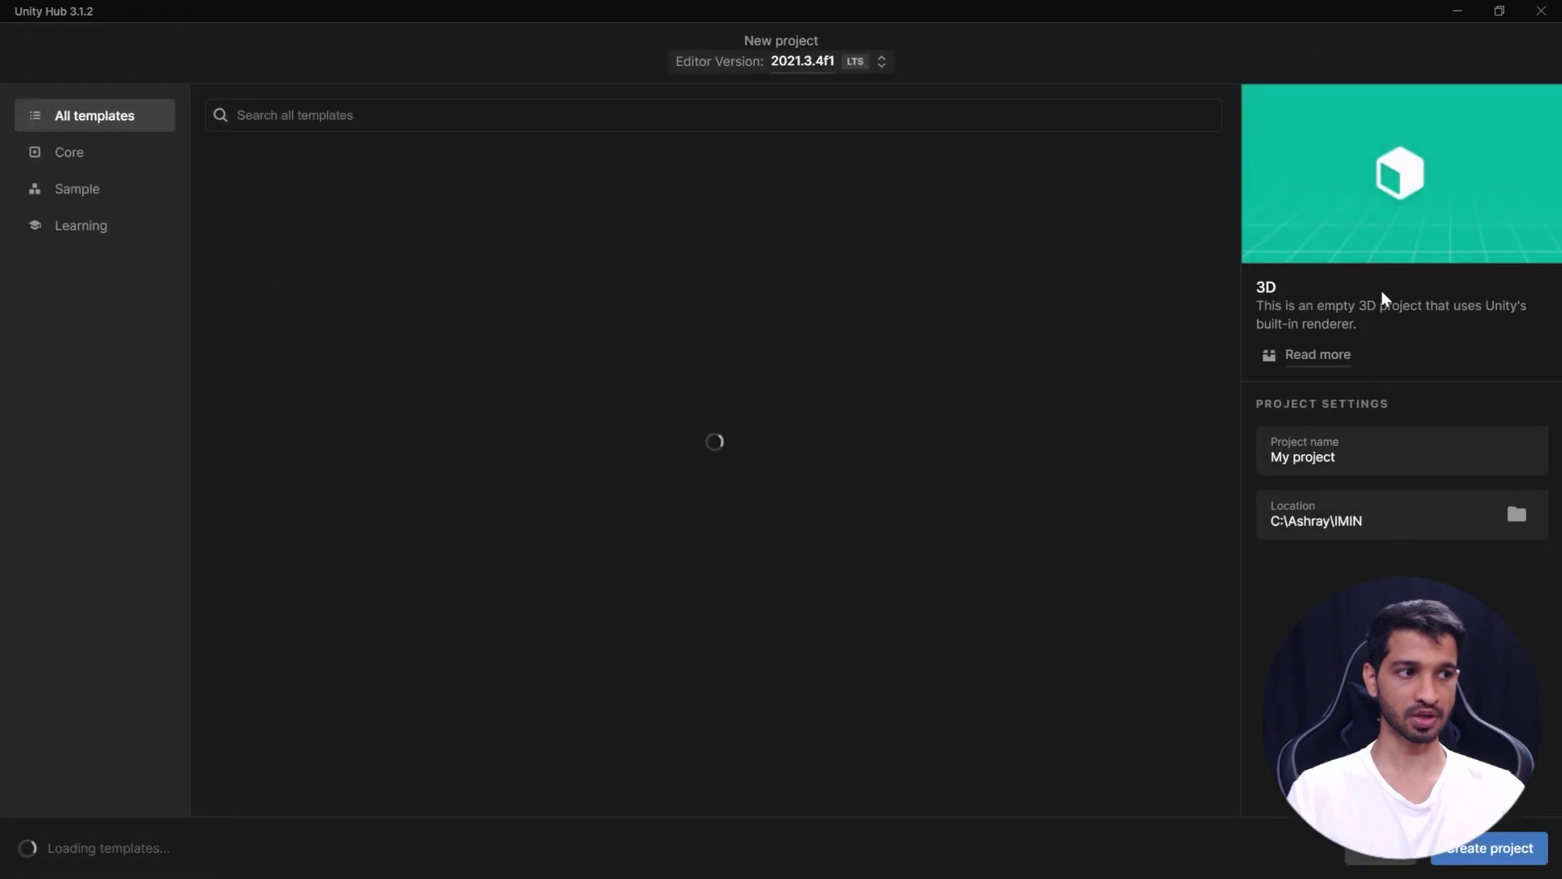
left_click_drag(1357, 447, 1194, 447)
type("A")
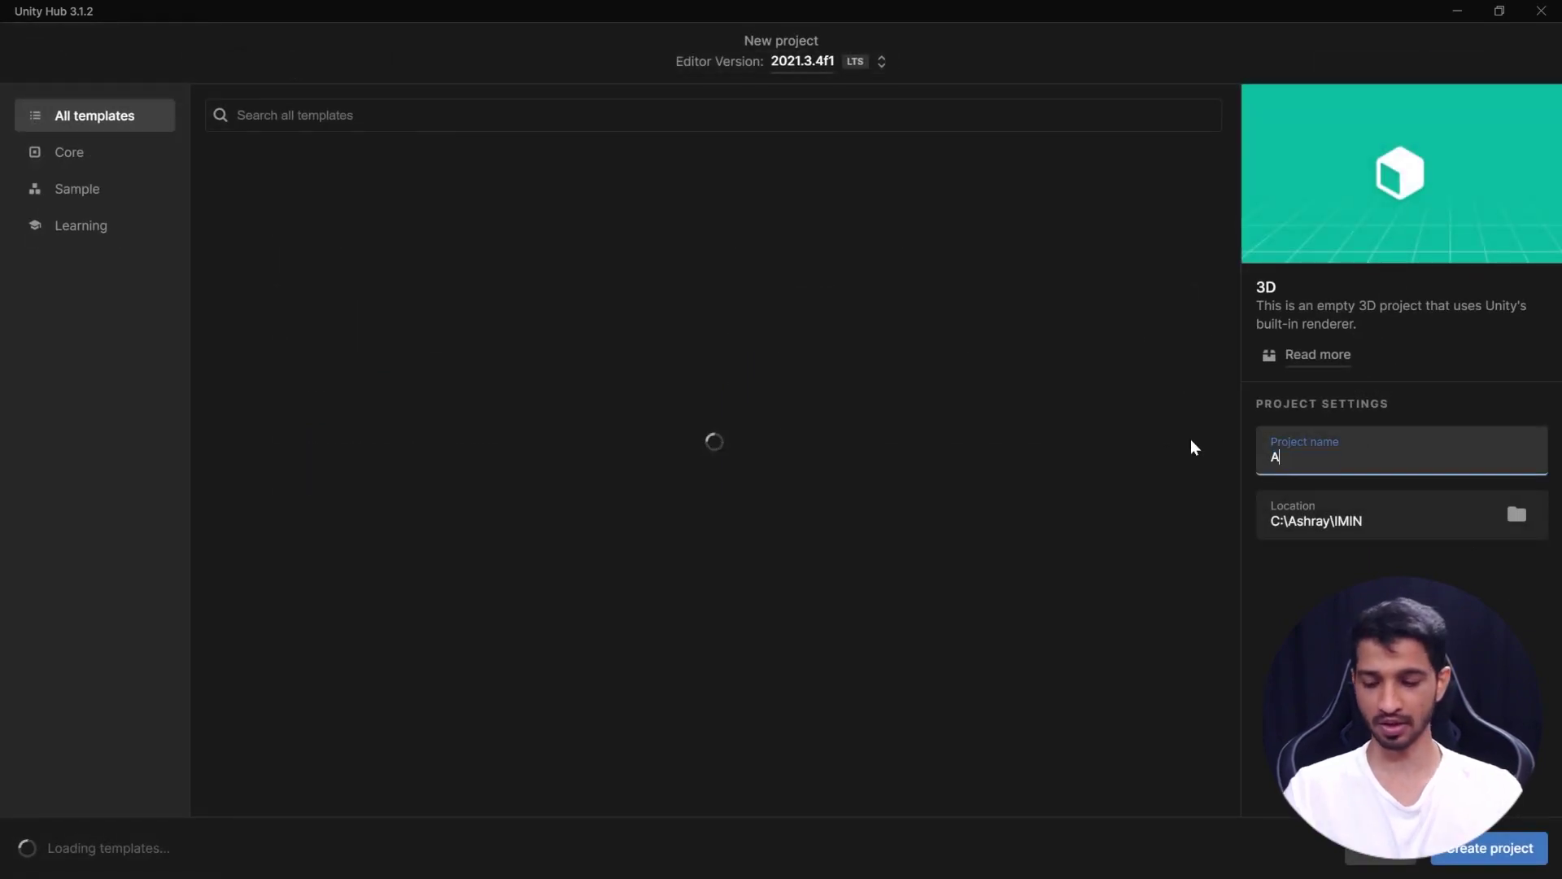
type("R_Foundation")
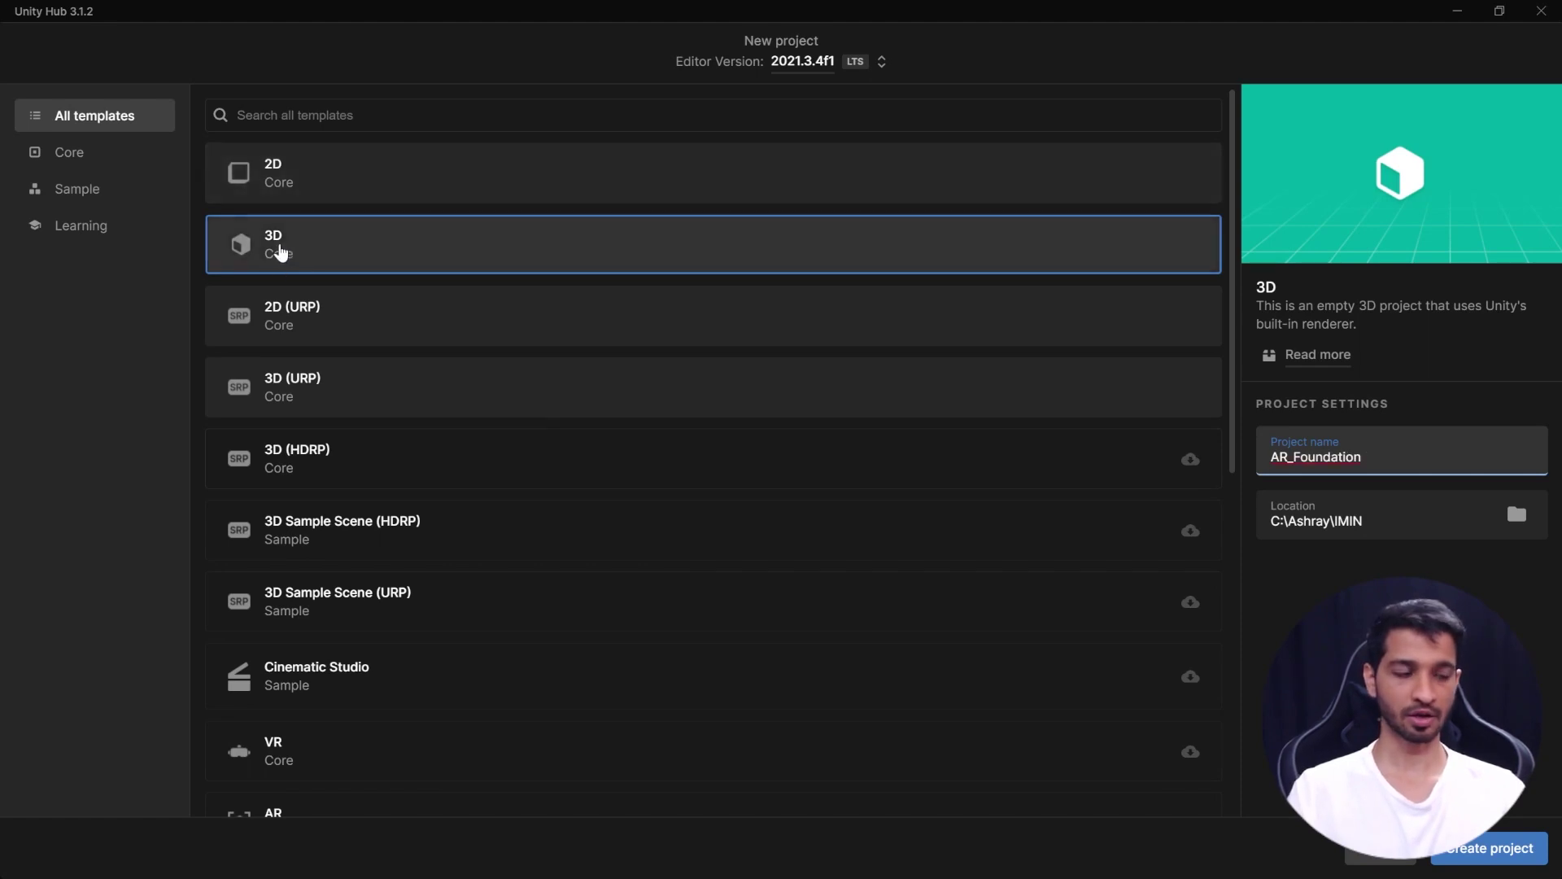
left_click(1506, 865)
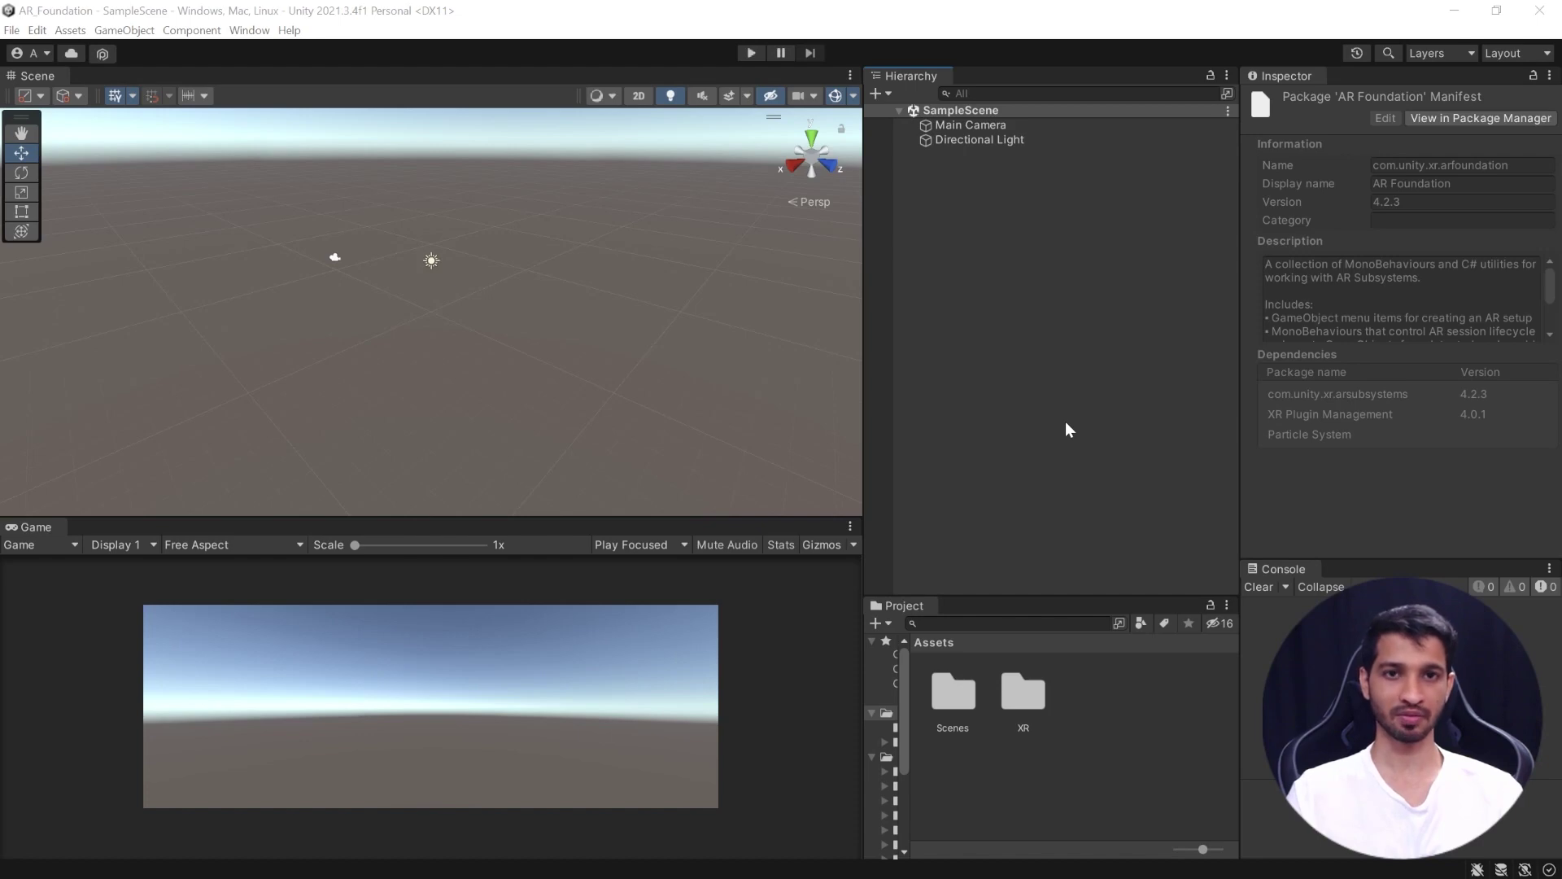
Step: Open Package Manager on the Unity Registry and install AR Foundation
left_click(242, 33)
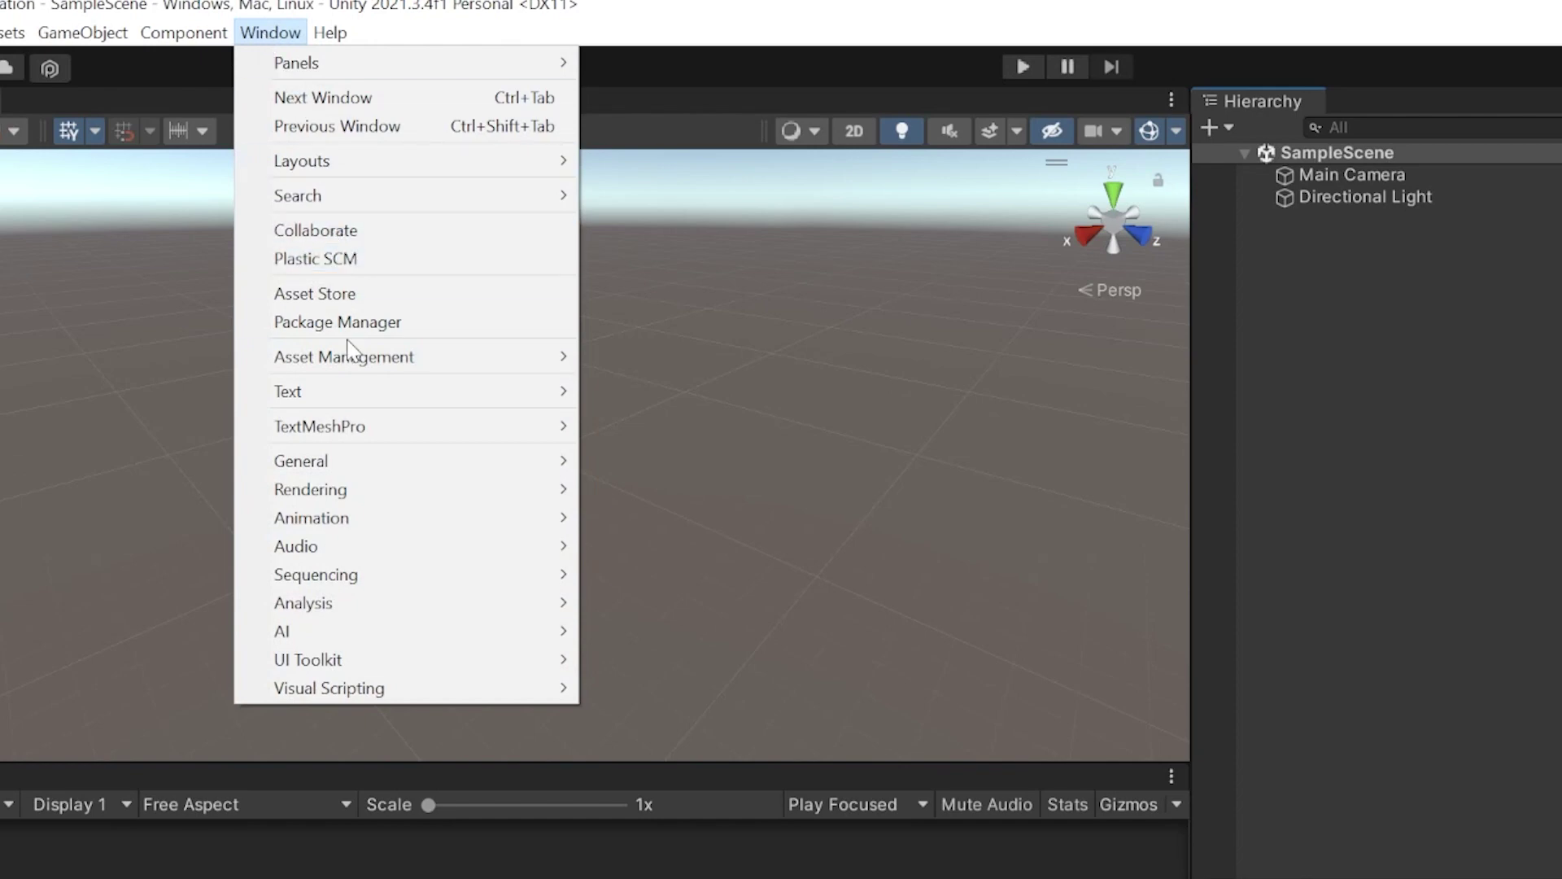
left_click(337, 323)
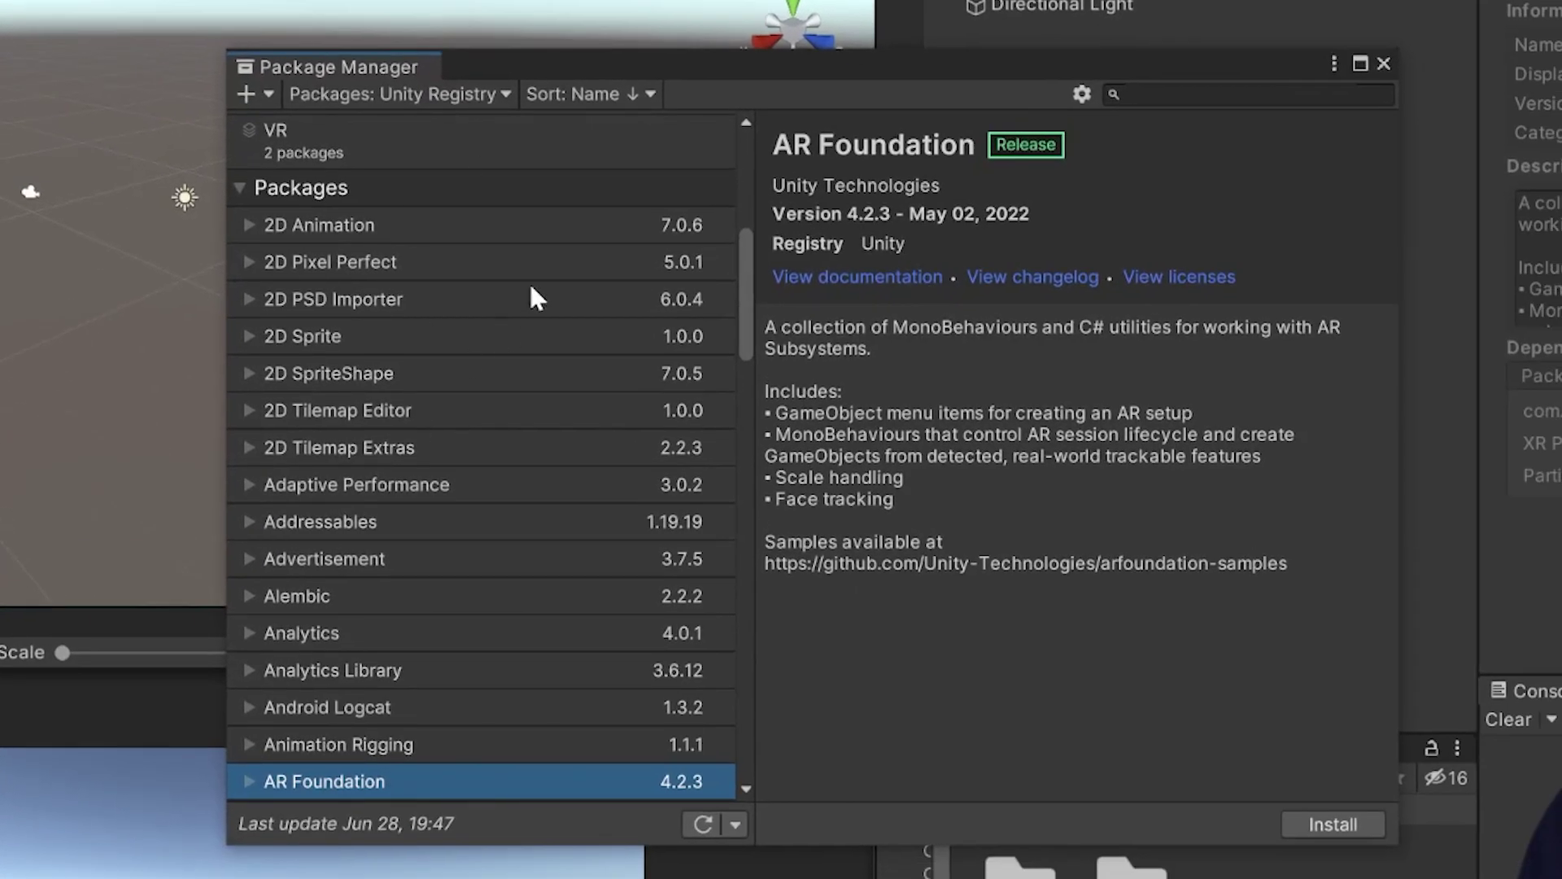
left_click(439, 95)
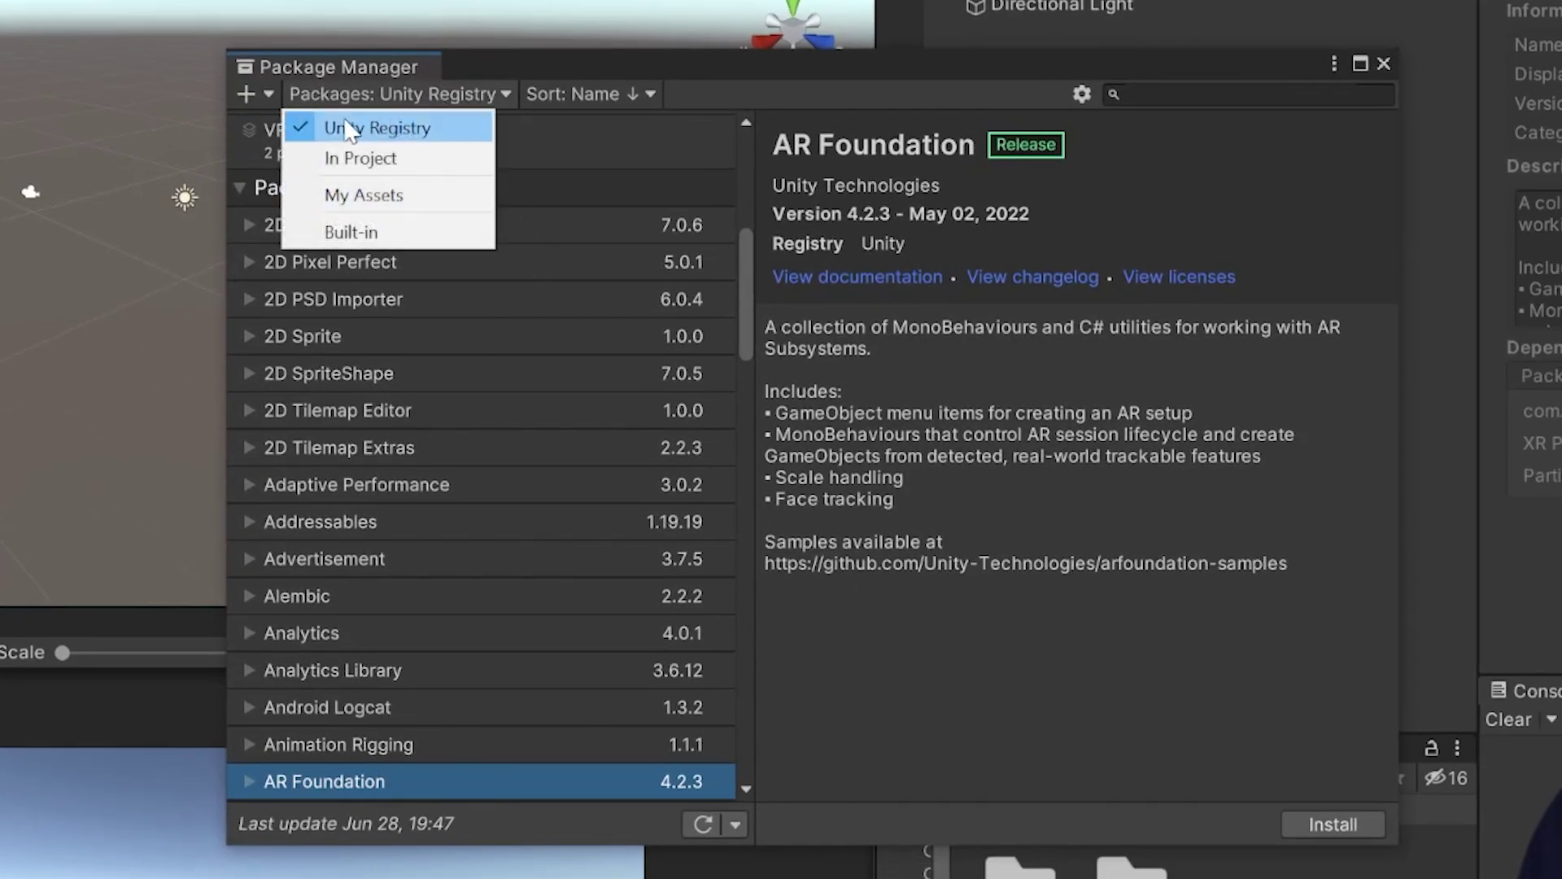
left_click(432, 132)
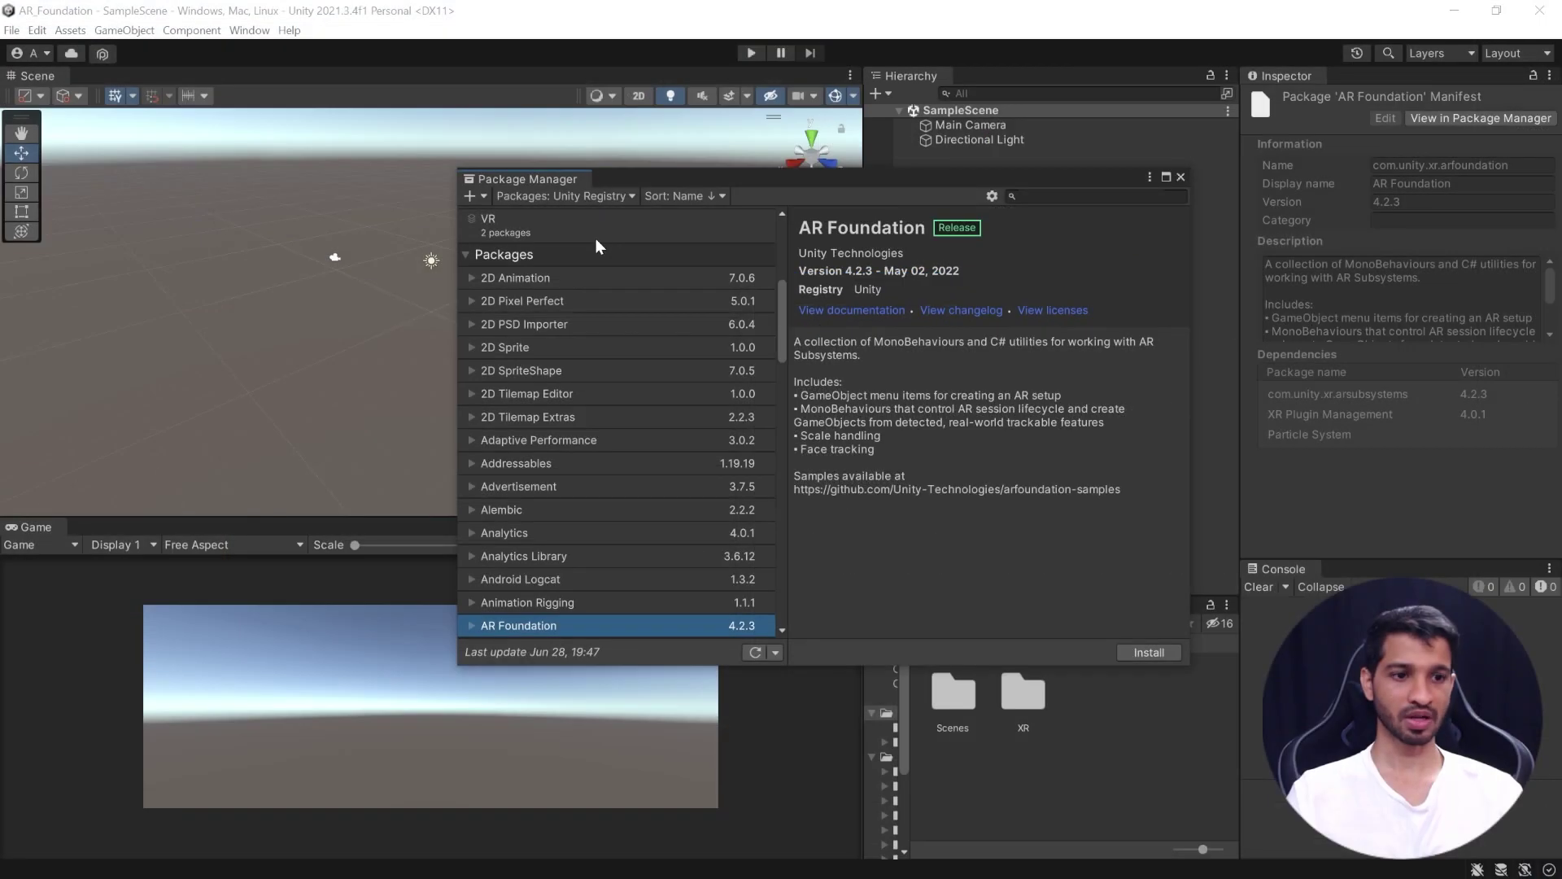
scroll(448, 161, "down", 3)
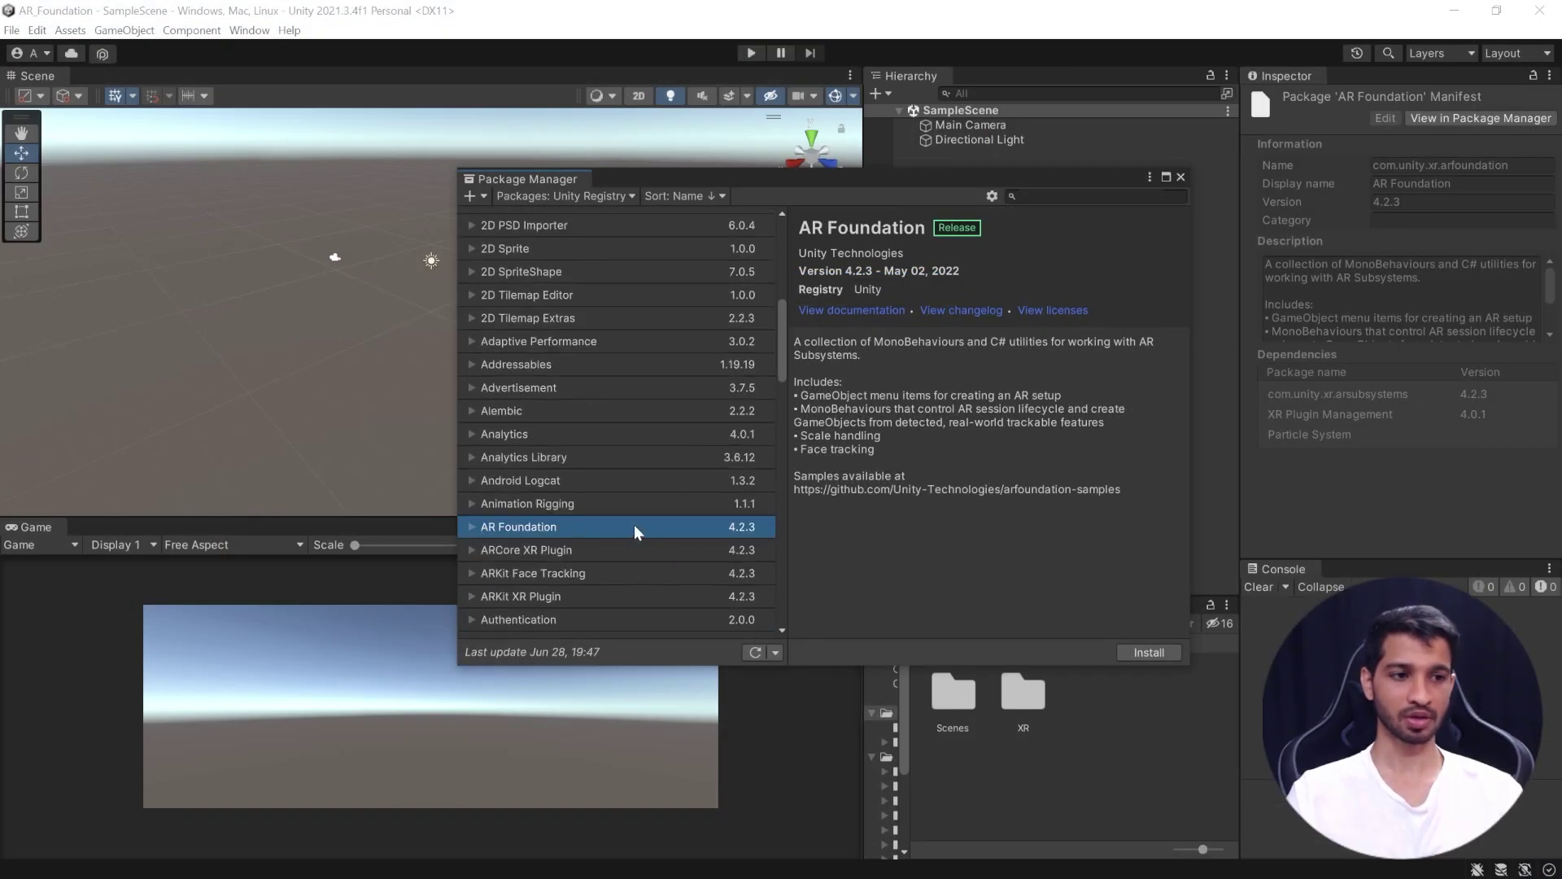
left_click(1146, 650)
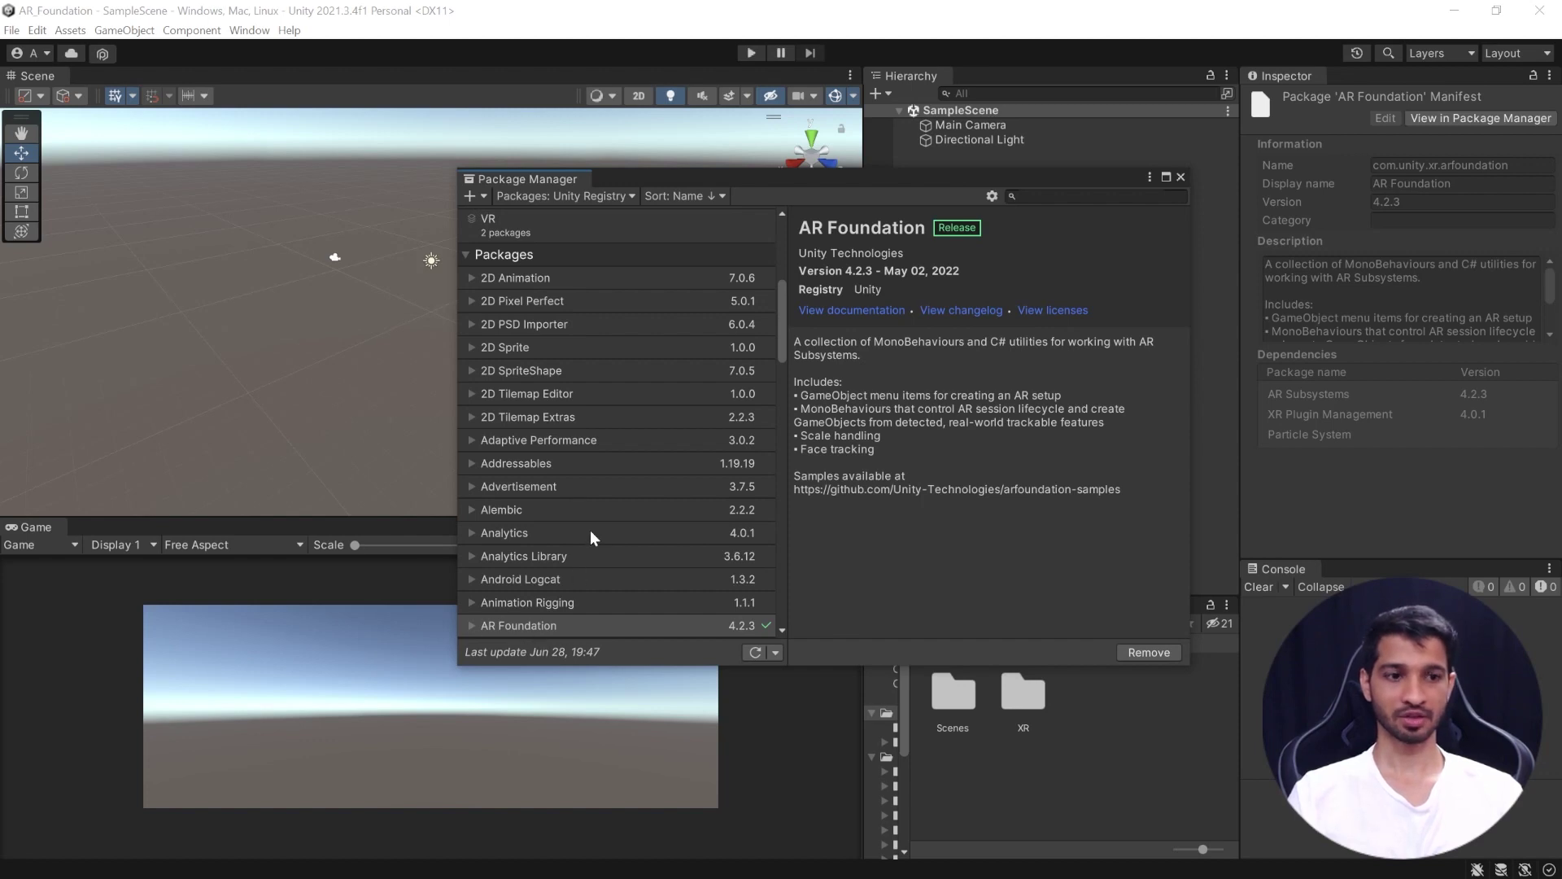
Step: Install the ARCore XR Plugin package and close Package Manager
scroll(589, 529, "down", 3)
left_click(533, 502)
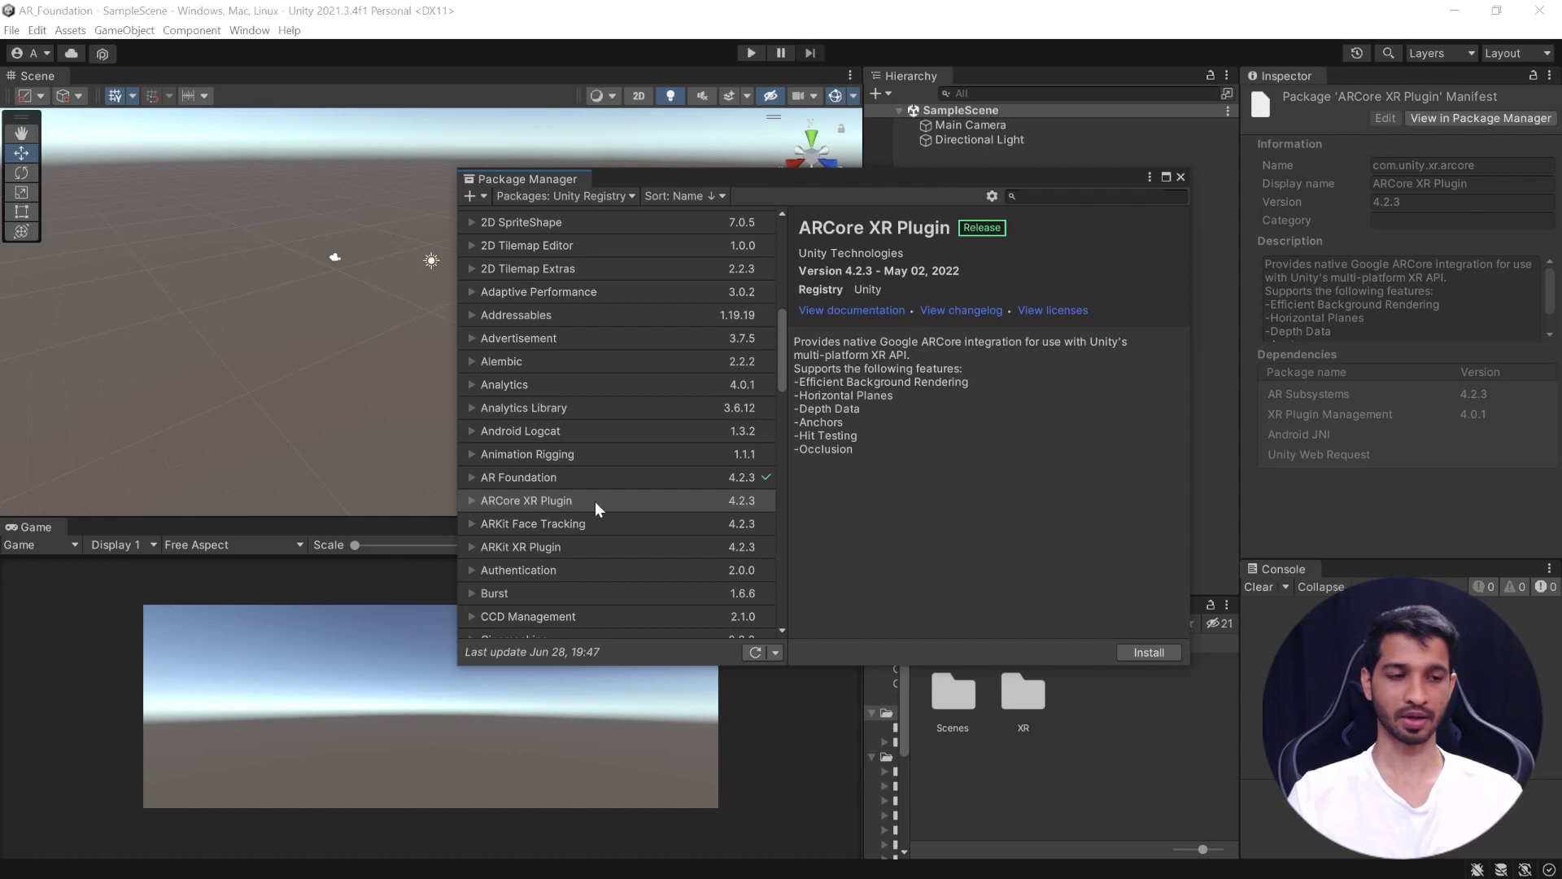
left_click(1149, 654)
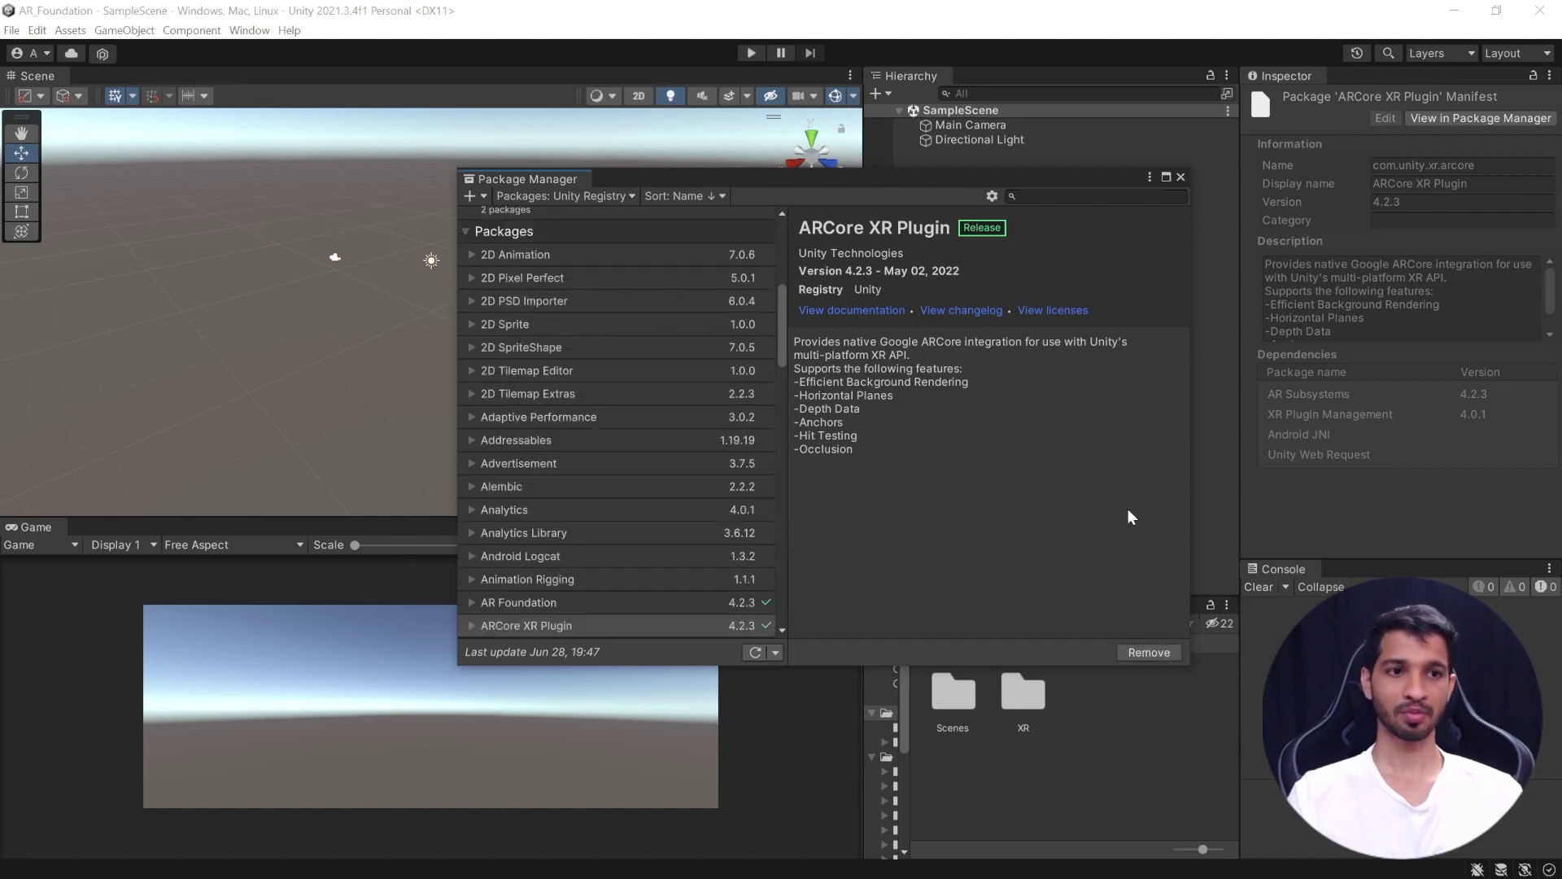
left_click(1180, 177)
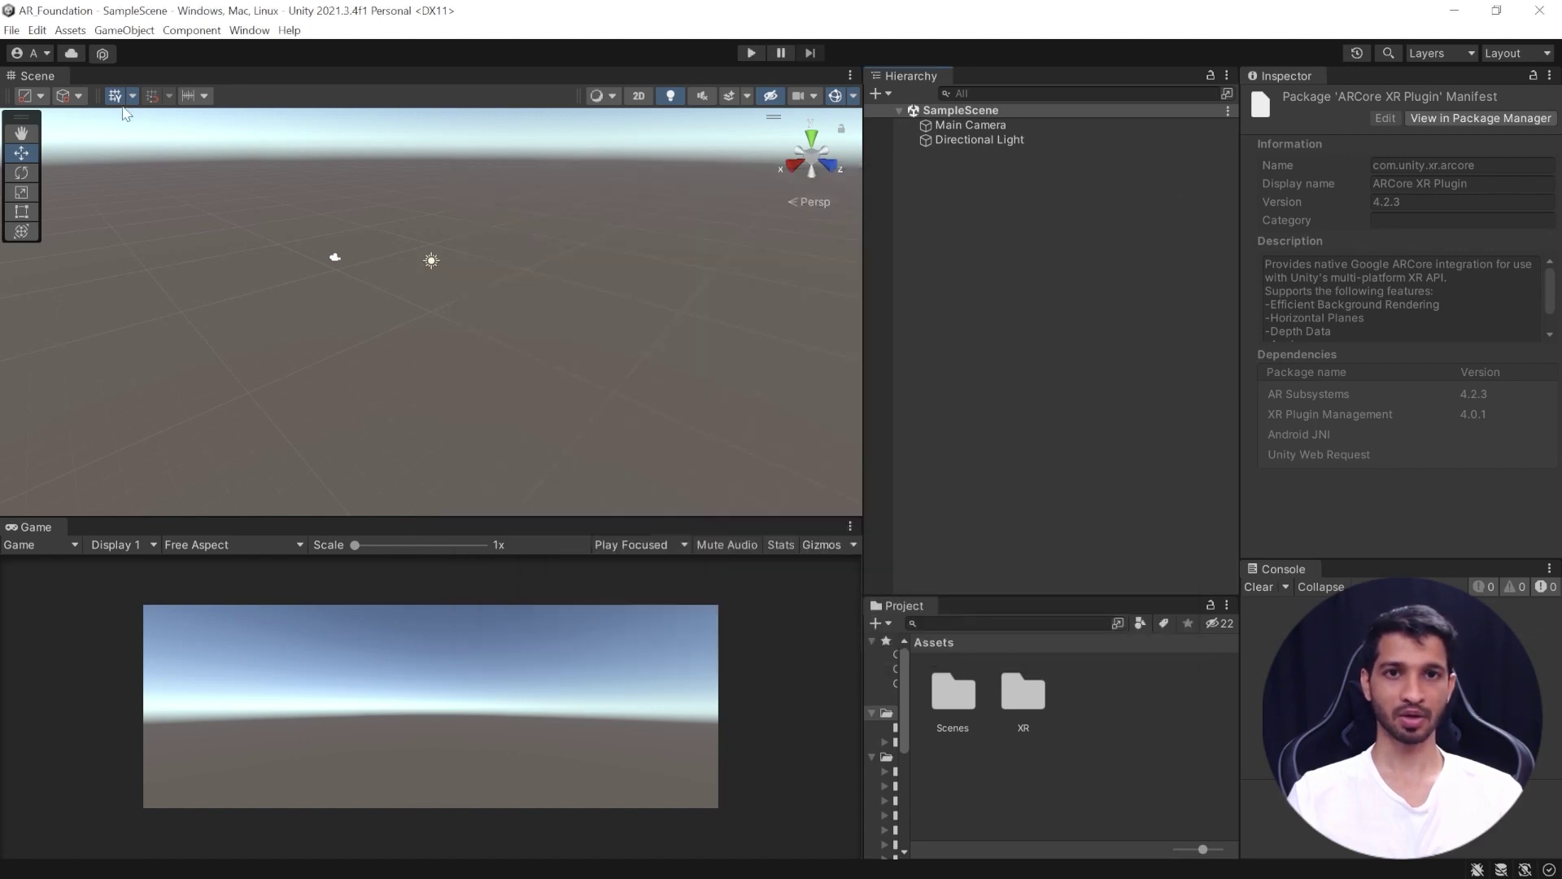
Step: Select Android in Build Settings and switch the platform to it
left_click(11, 31)
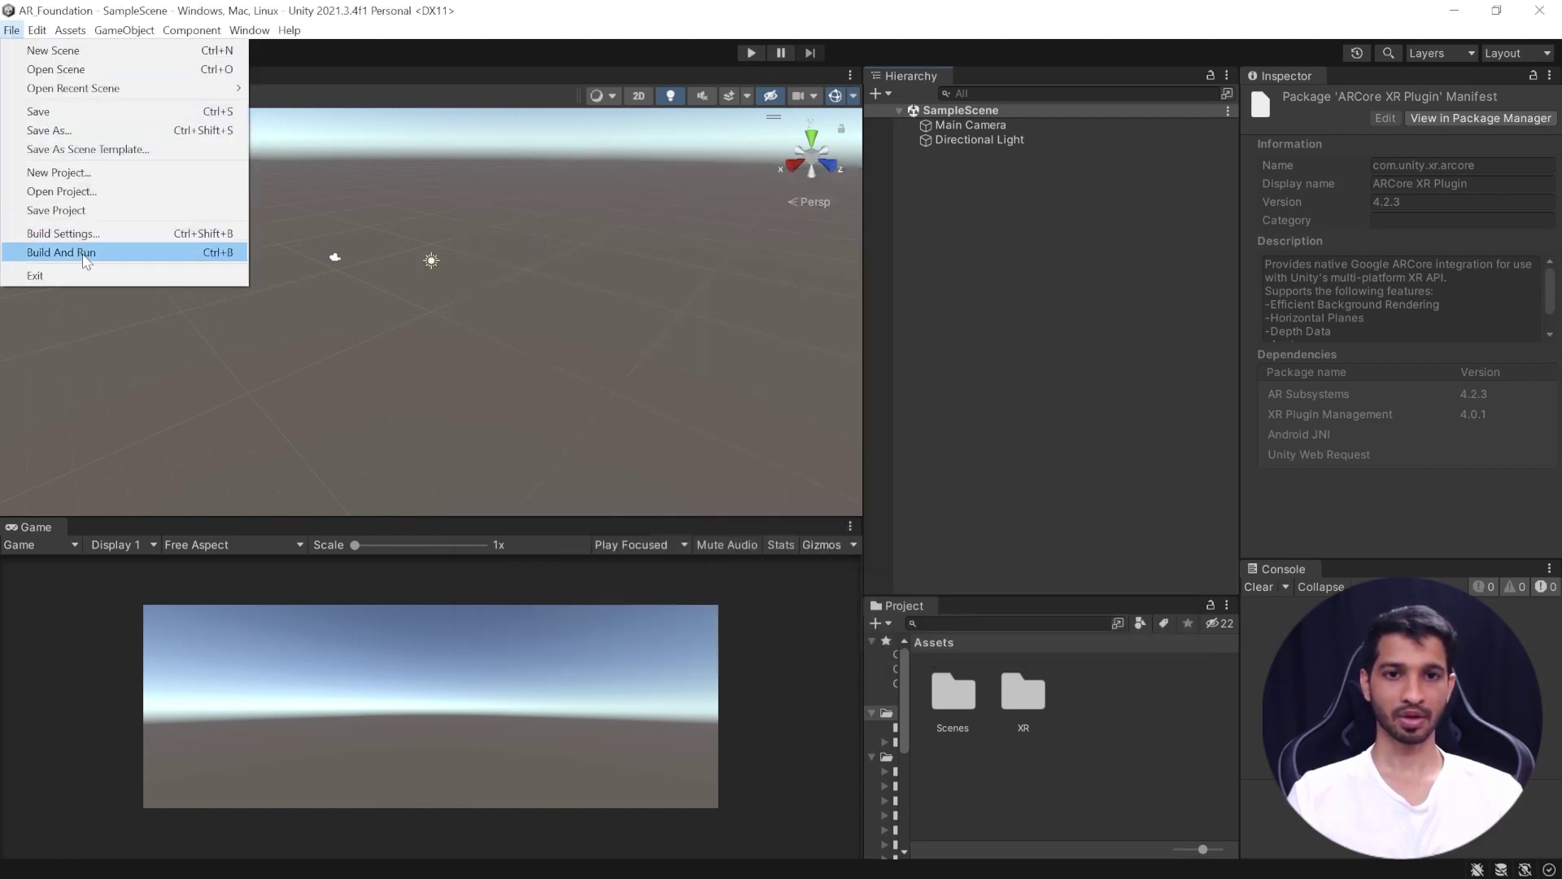
left_click(90, 234)
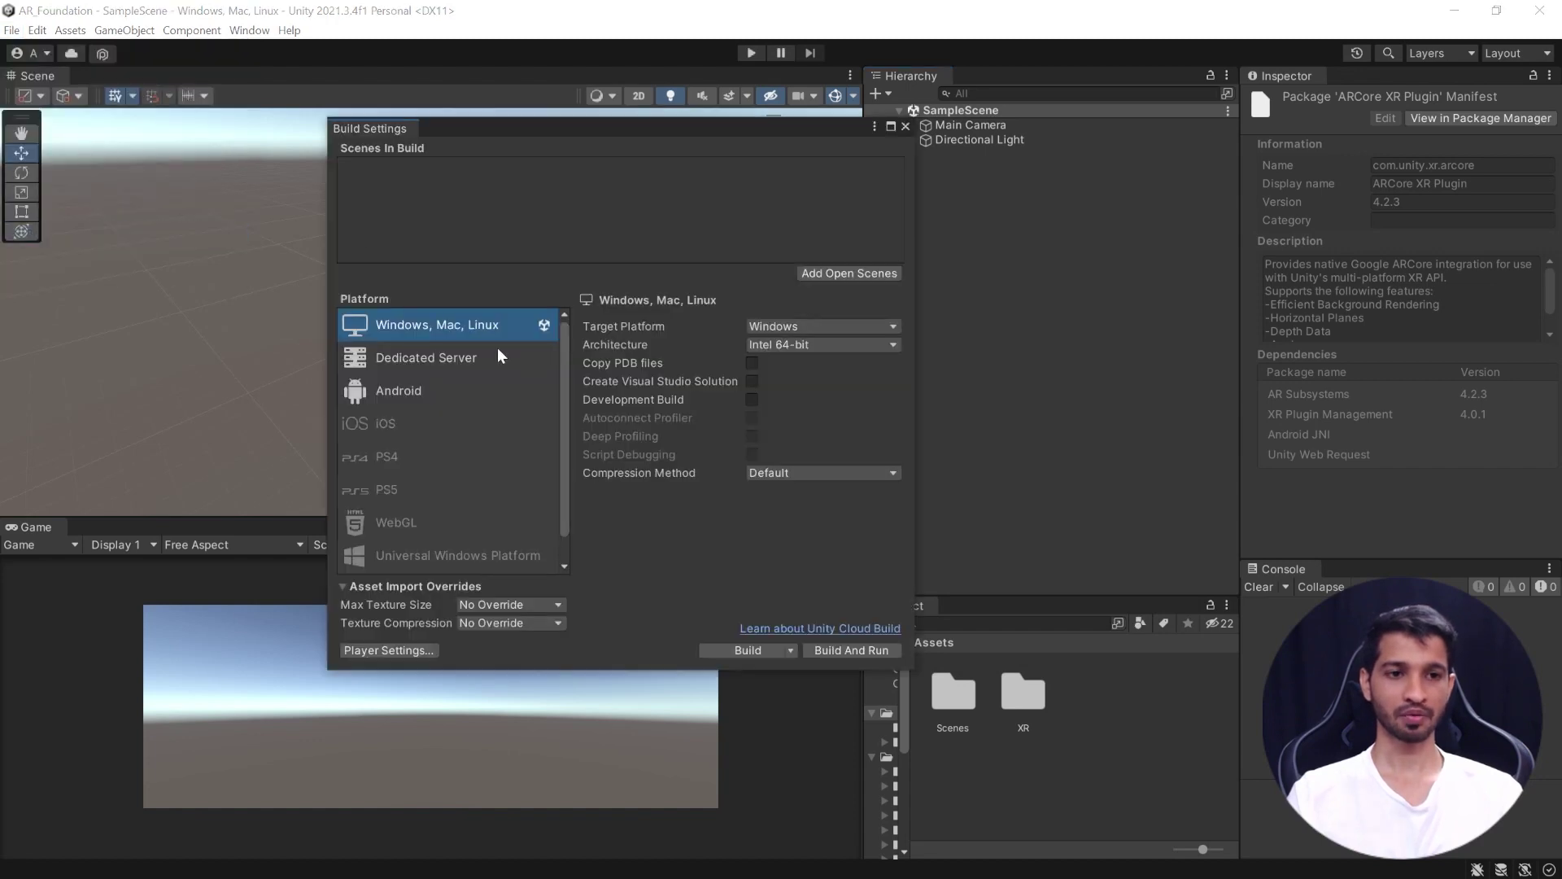
left_click(450, 395)
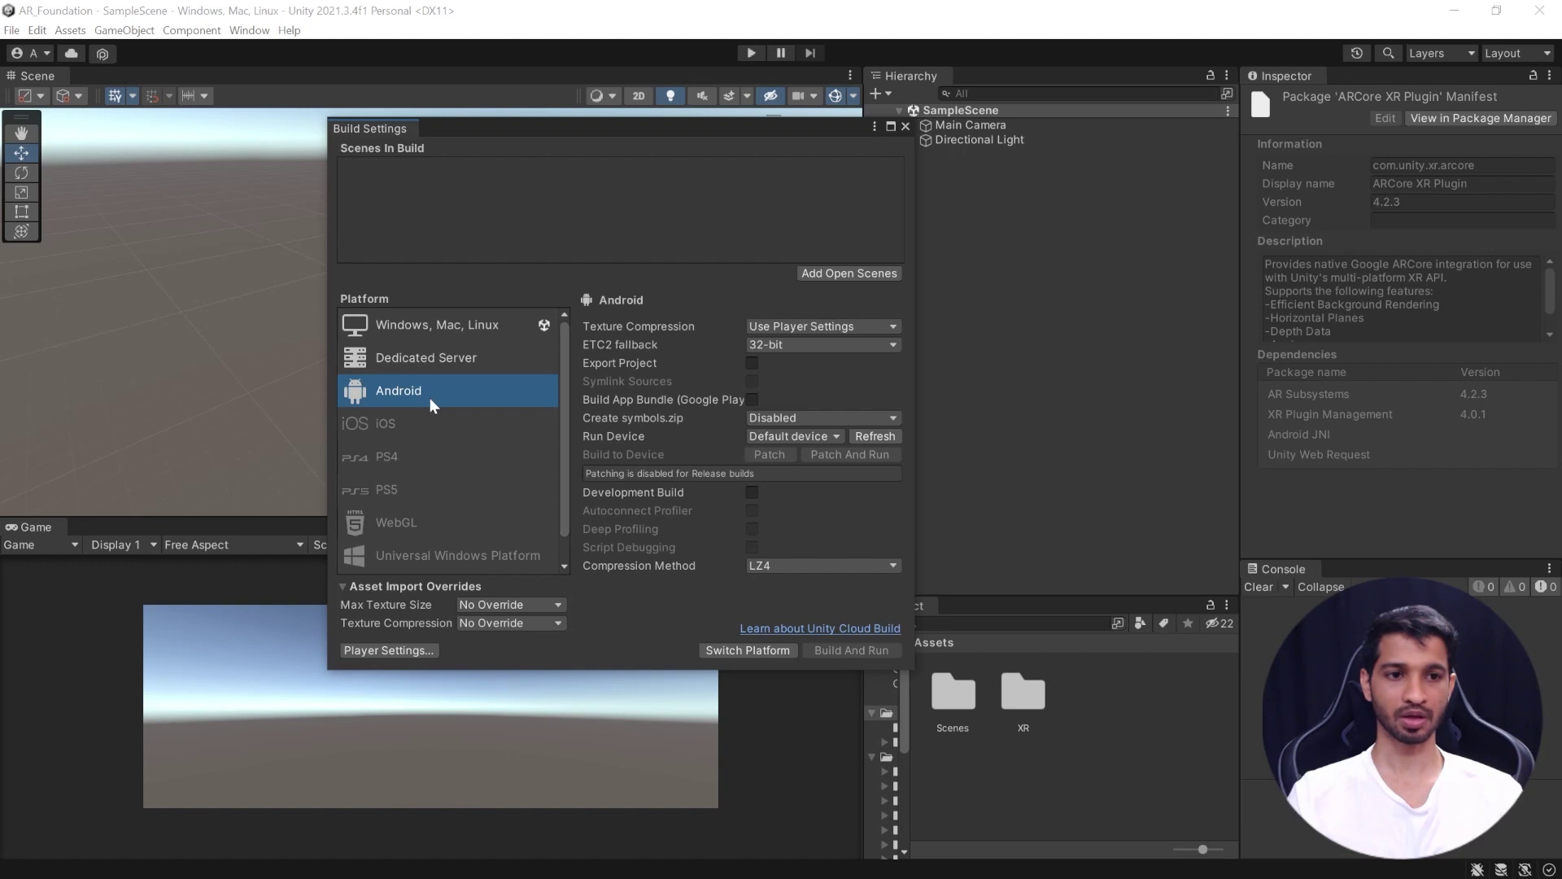
left_click(739, 651)
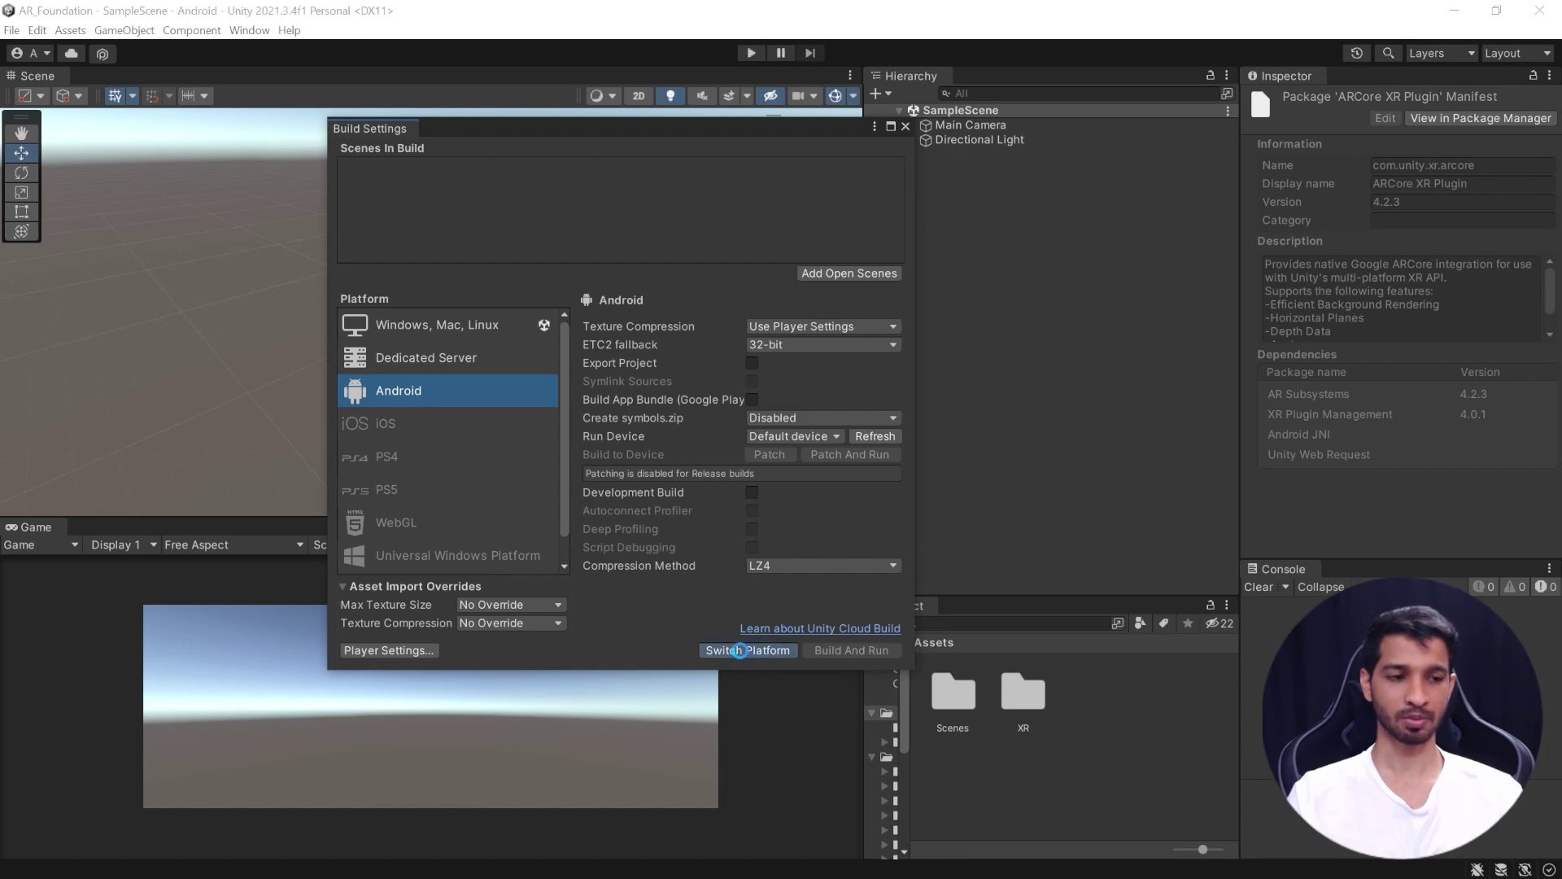
Step: Set the Player Settings company name to IMIN
left_click(388, 650)
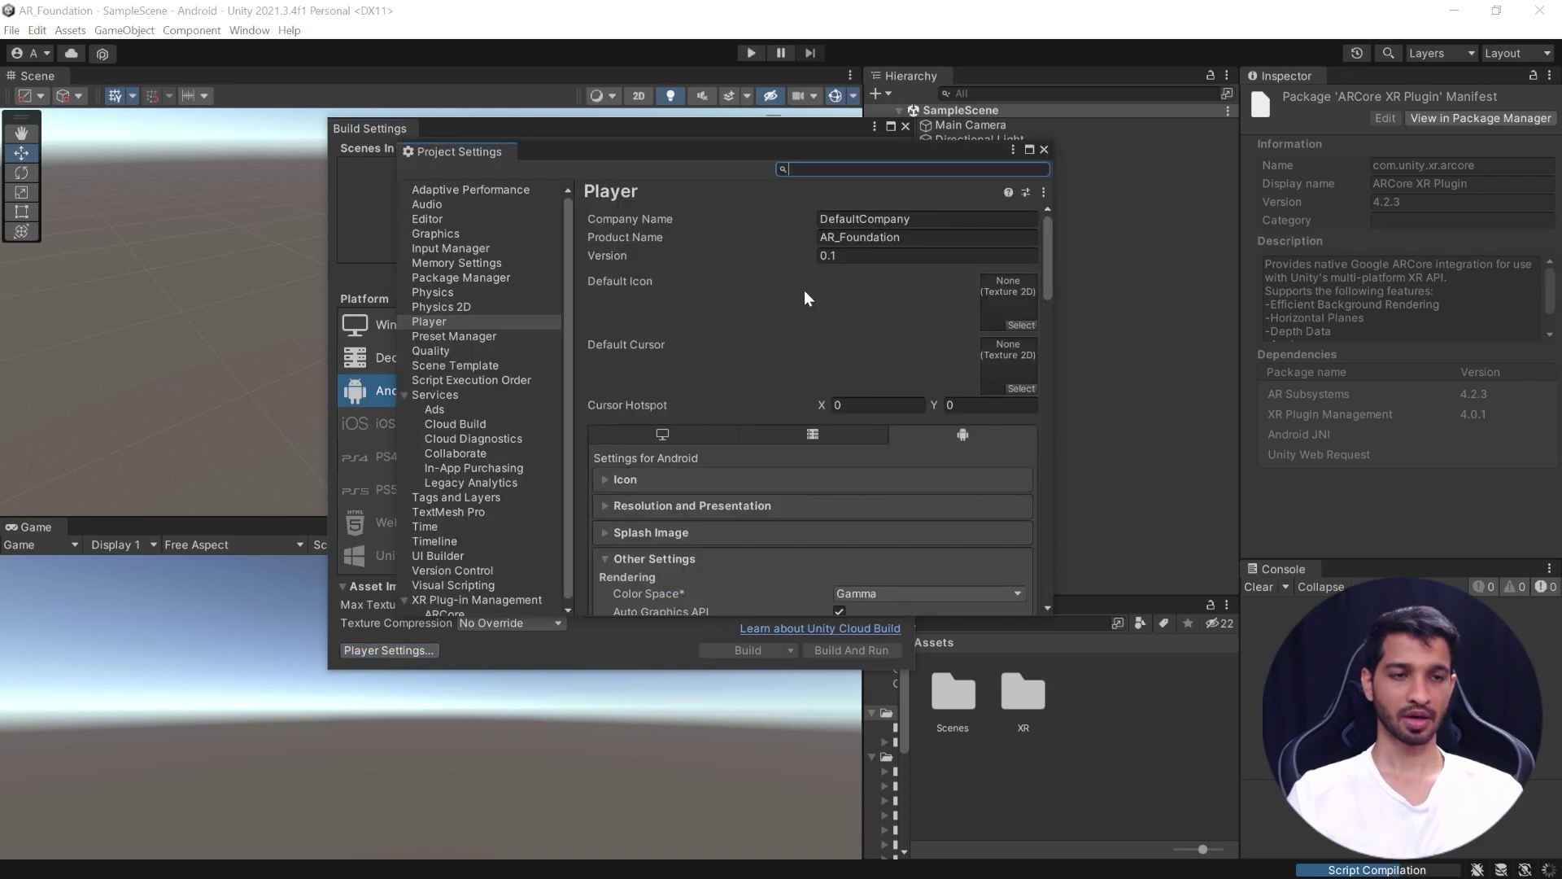
left_click(882, 219)
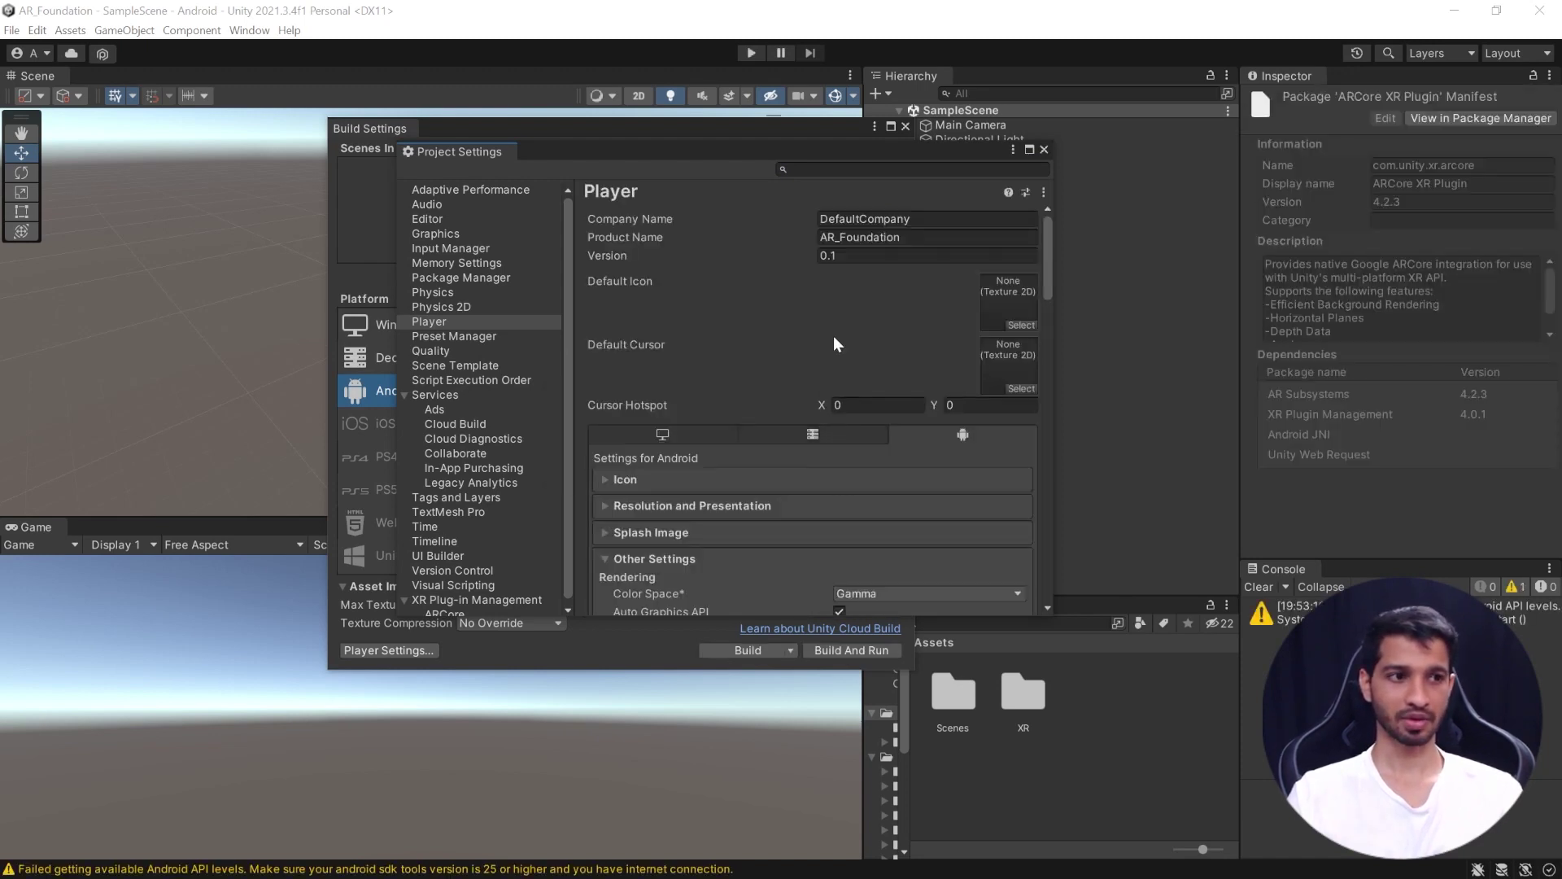
left_click(851, 219)
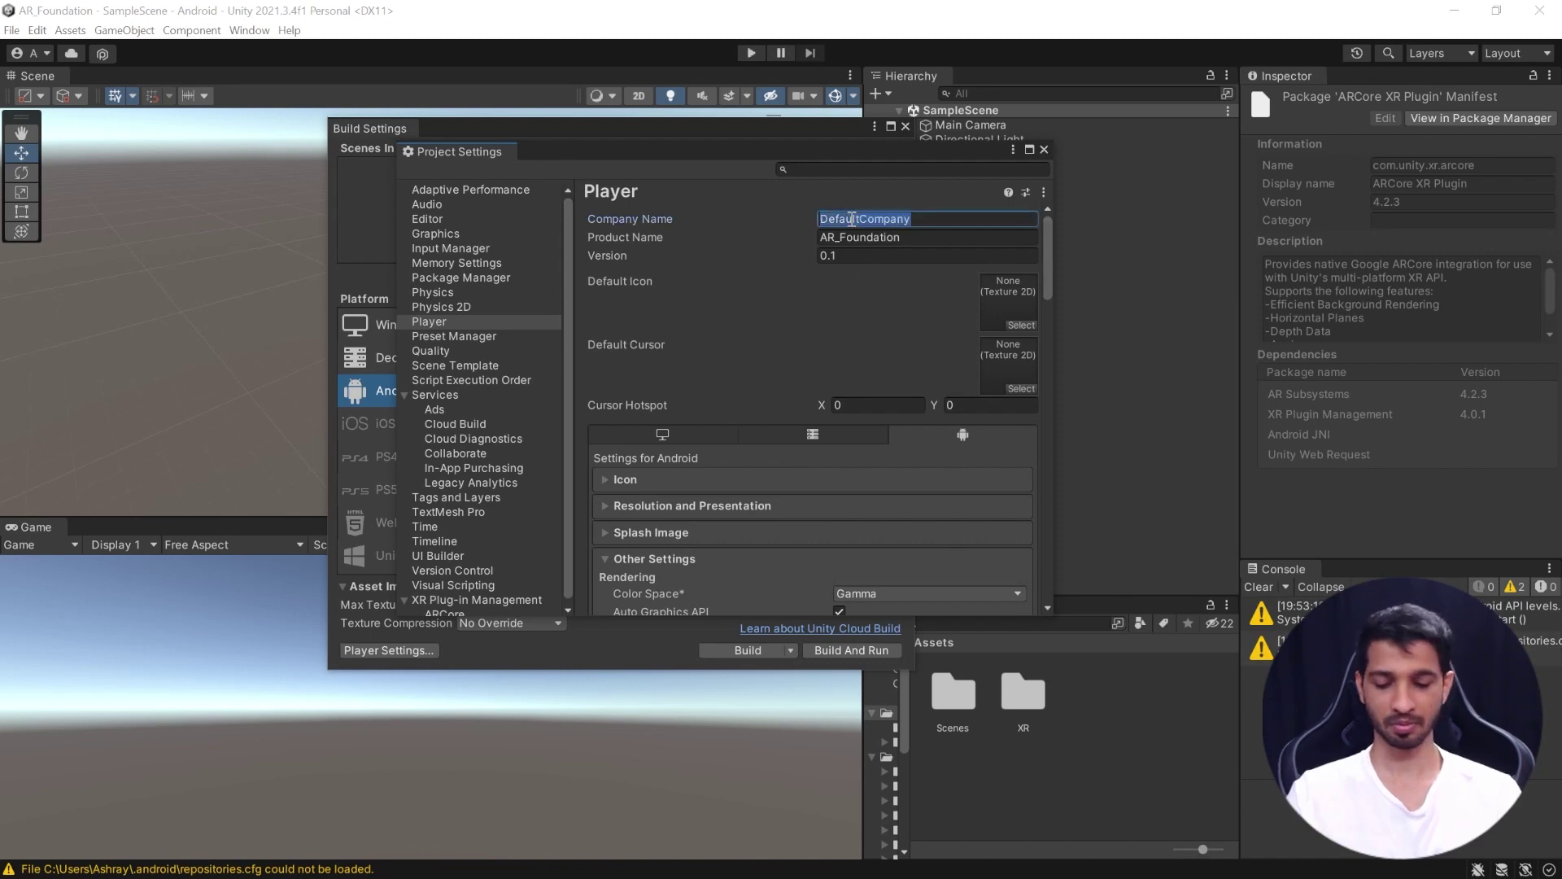
type("IMIN")
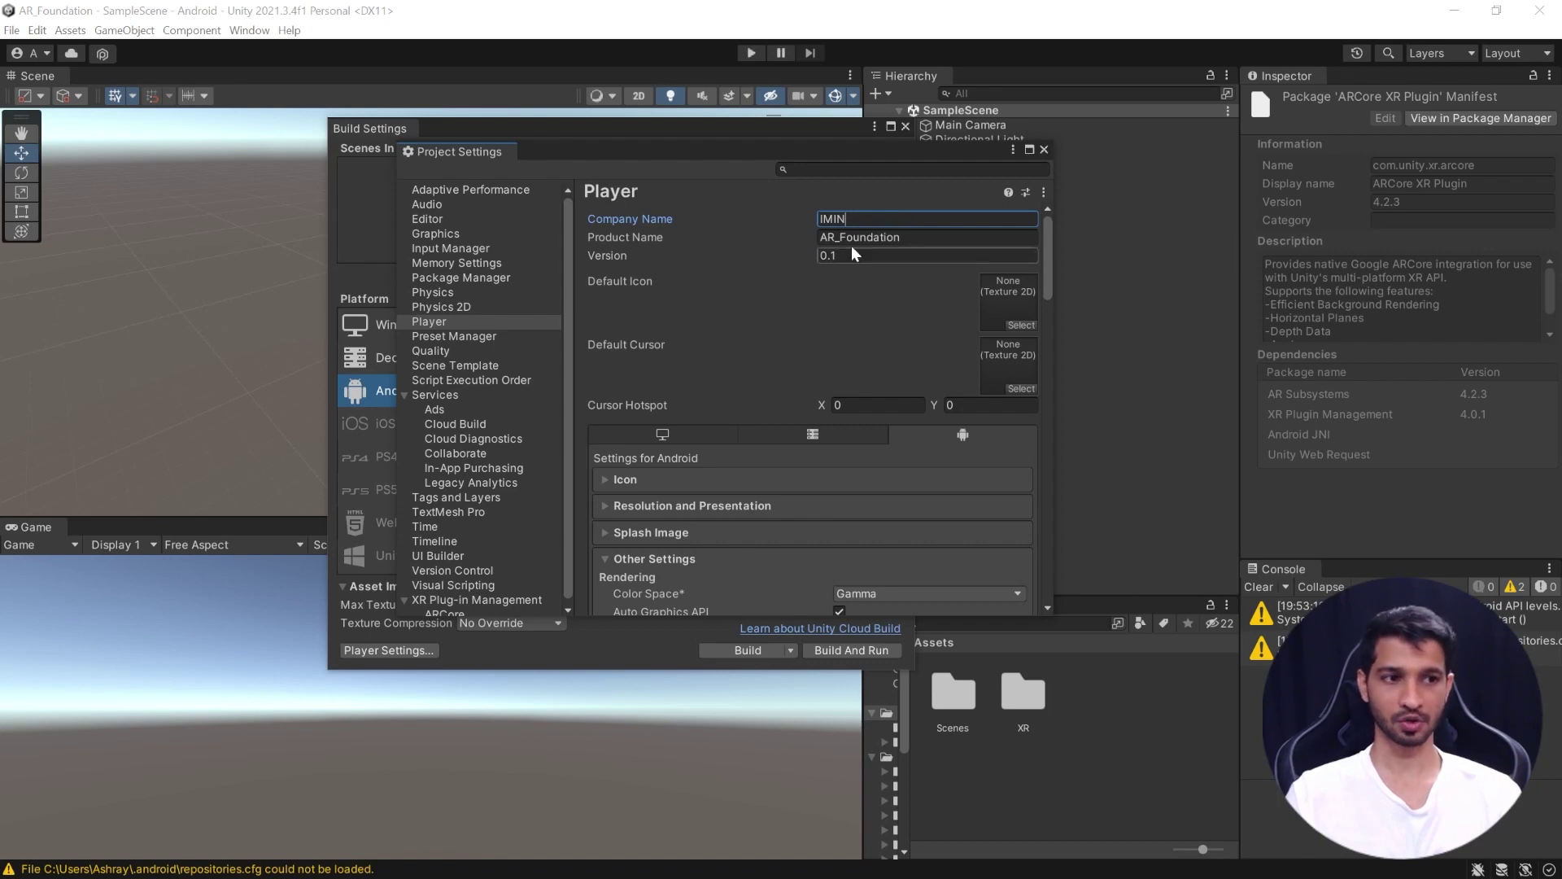
Step: Turn off Auto Graphics API and remove Vulkan, leaving only OpenGLES3
scroll(838, 277, "down", 5)
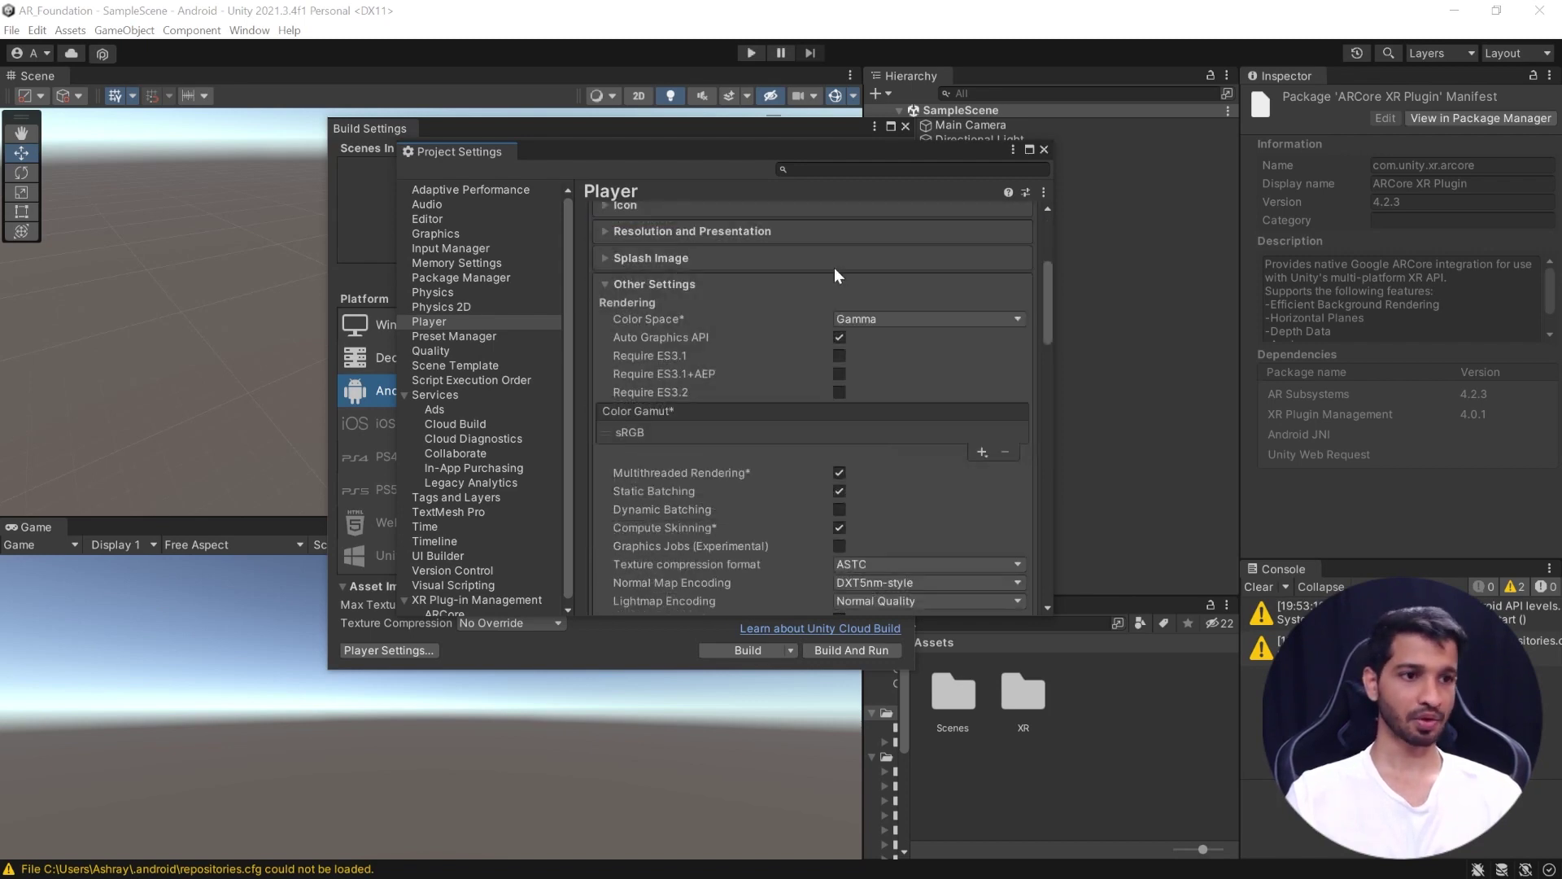
left_click(839, 340)
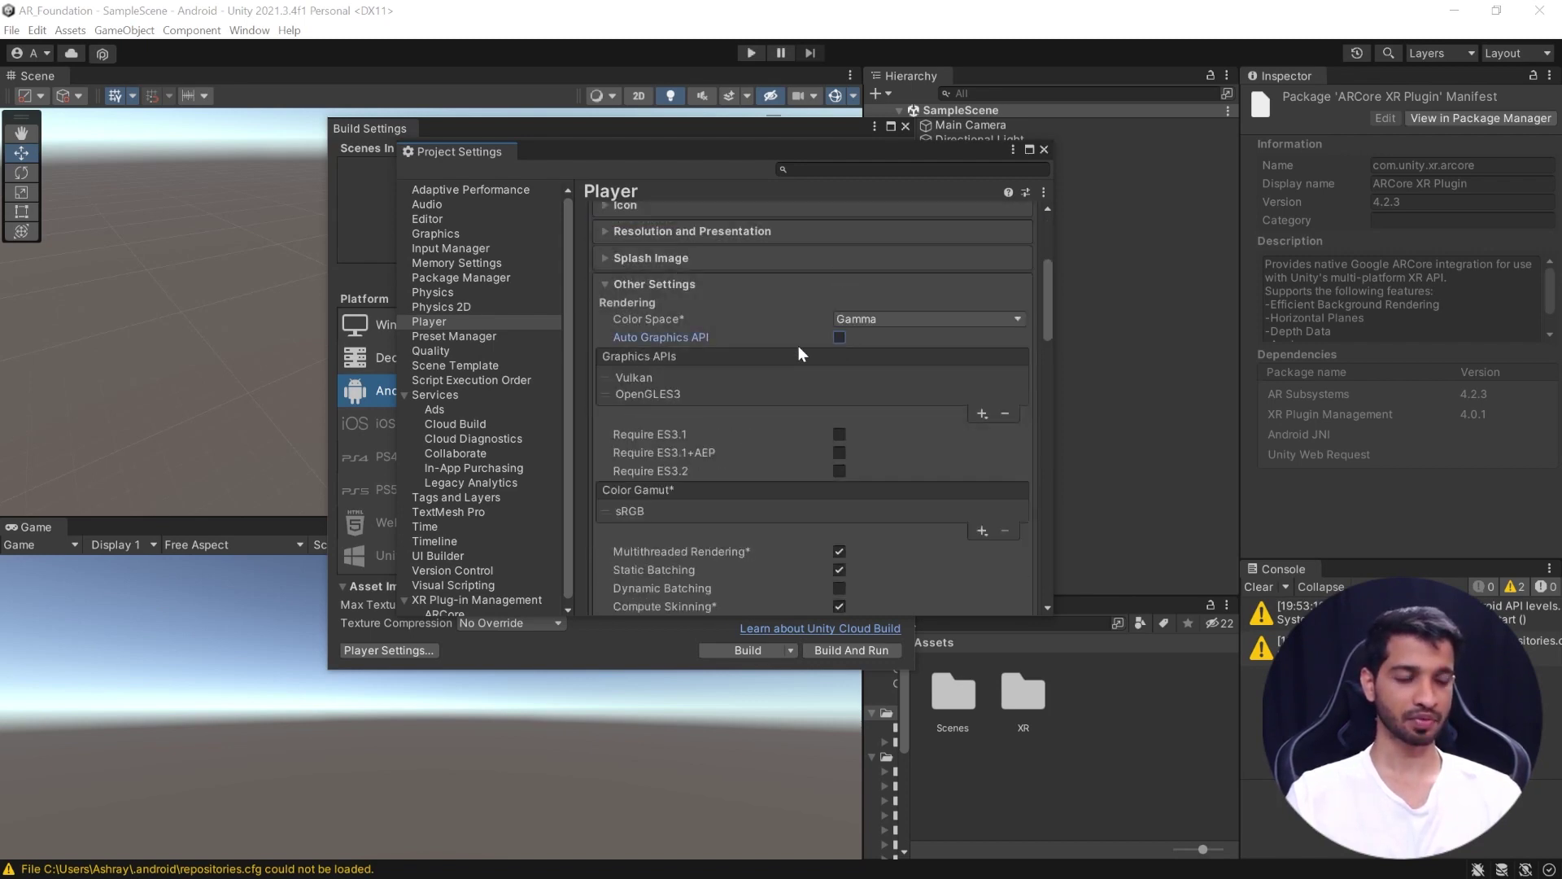
left_click(665, 379)
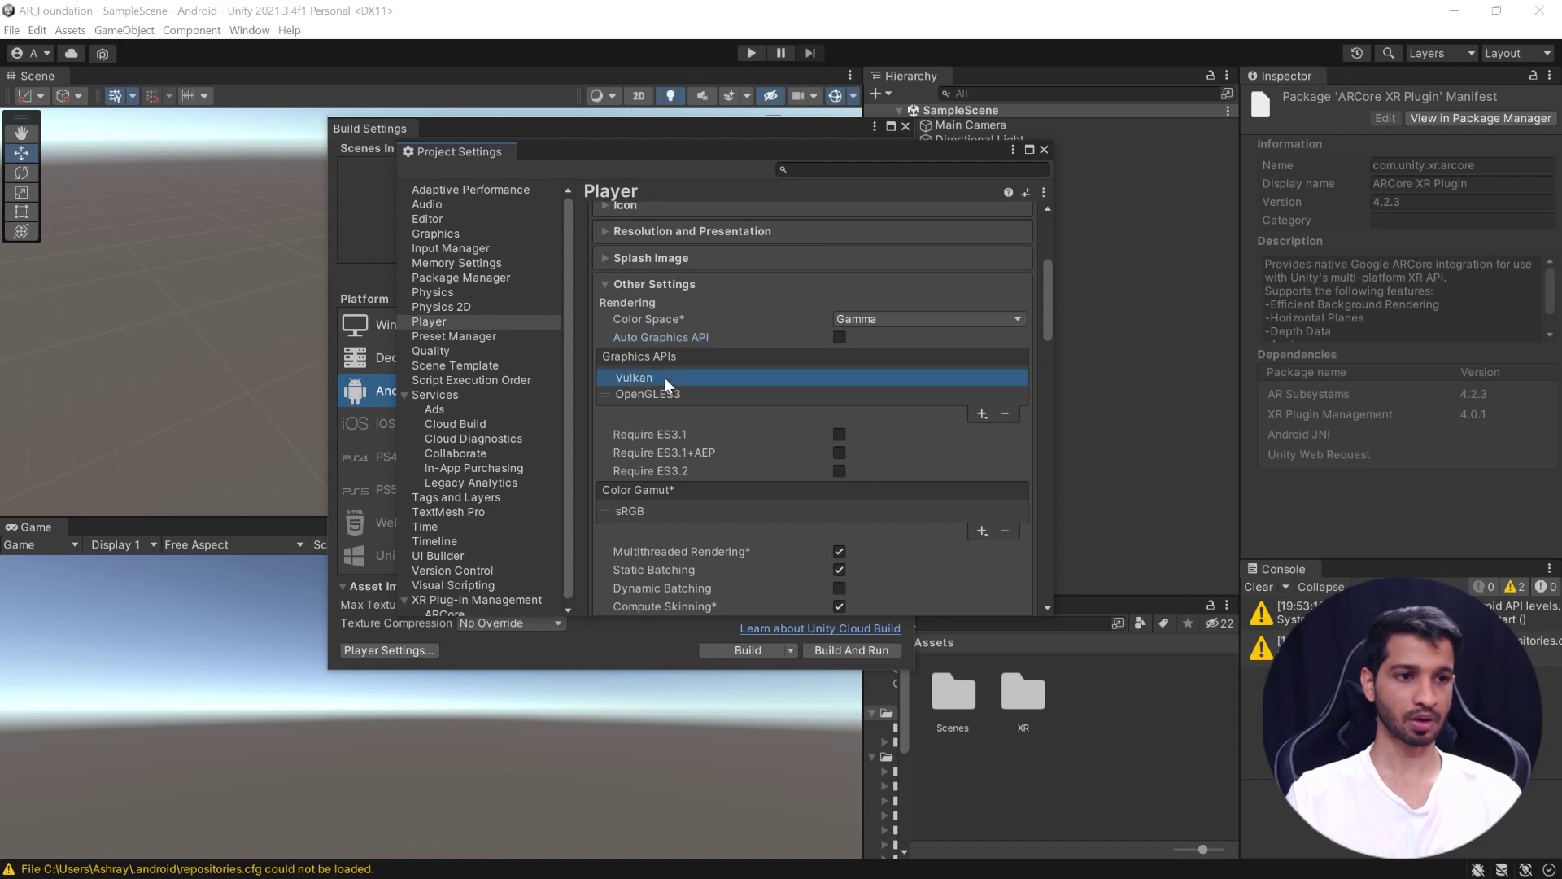
left_click(1004, 413)
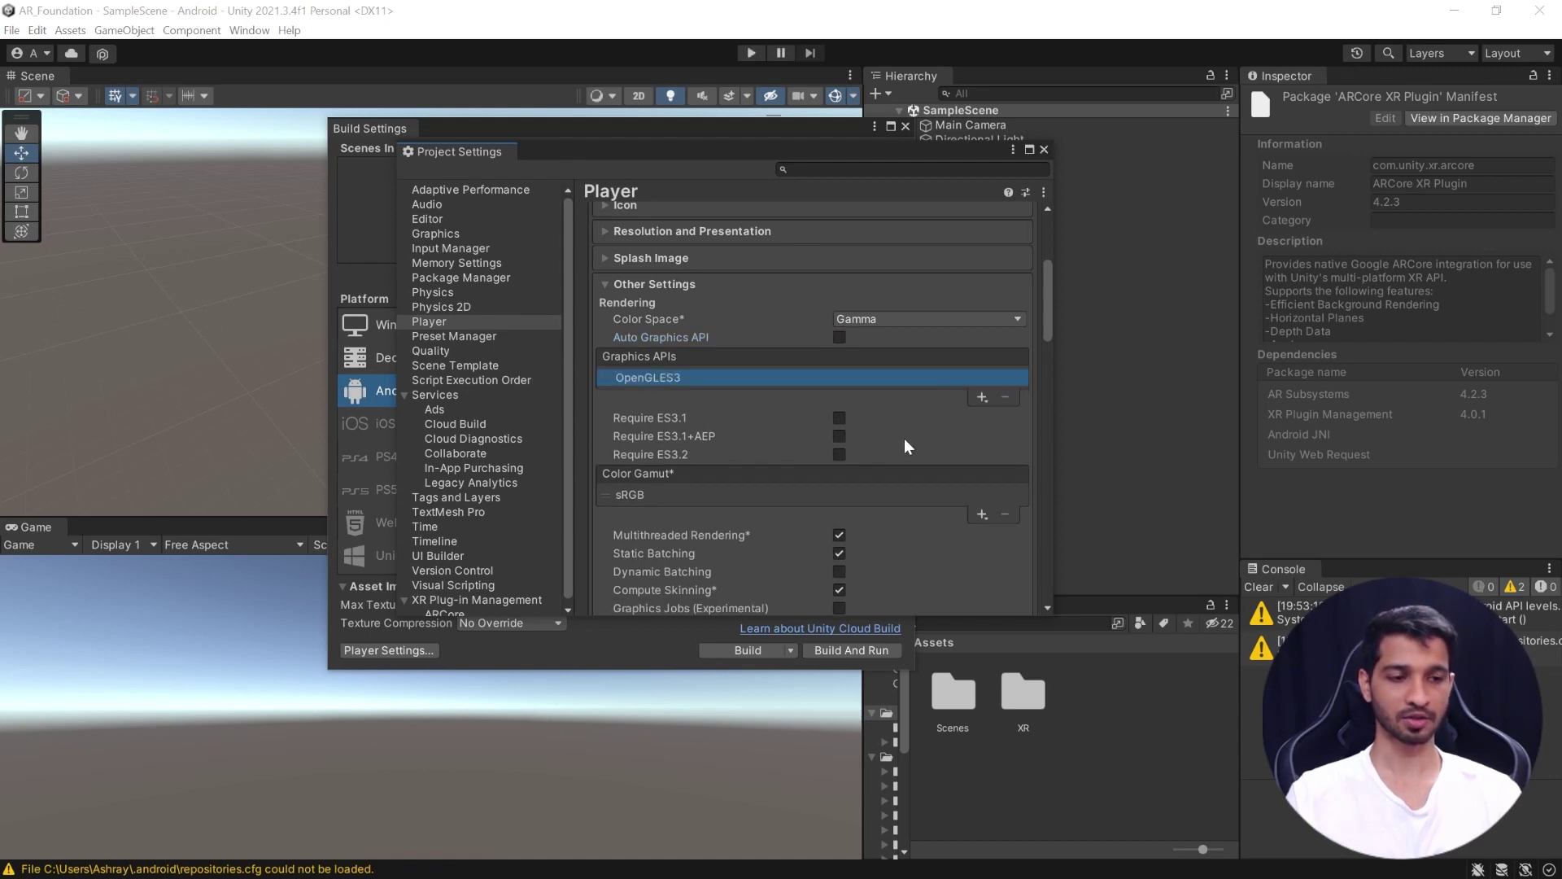
Step: Turn off multithreaded rendering and set minimum API level to Android 7.0 'Nougat'
scroll(867, 432, "down", 3)
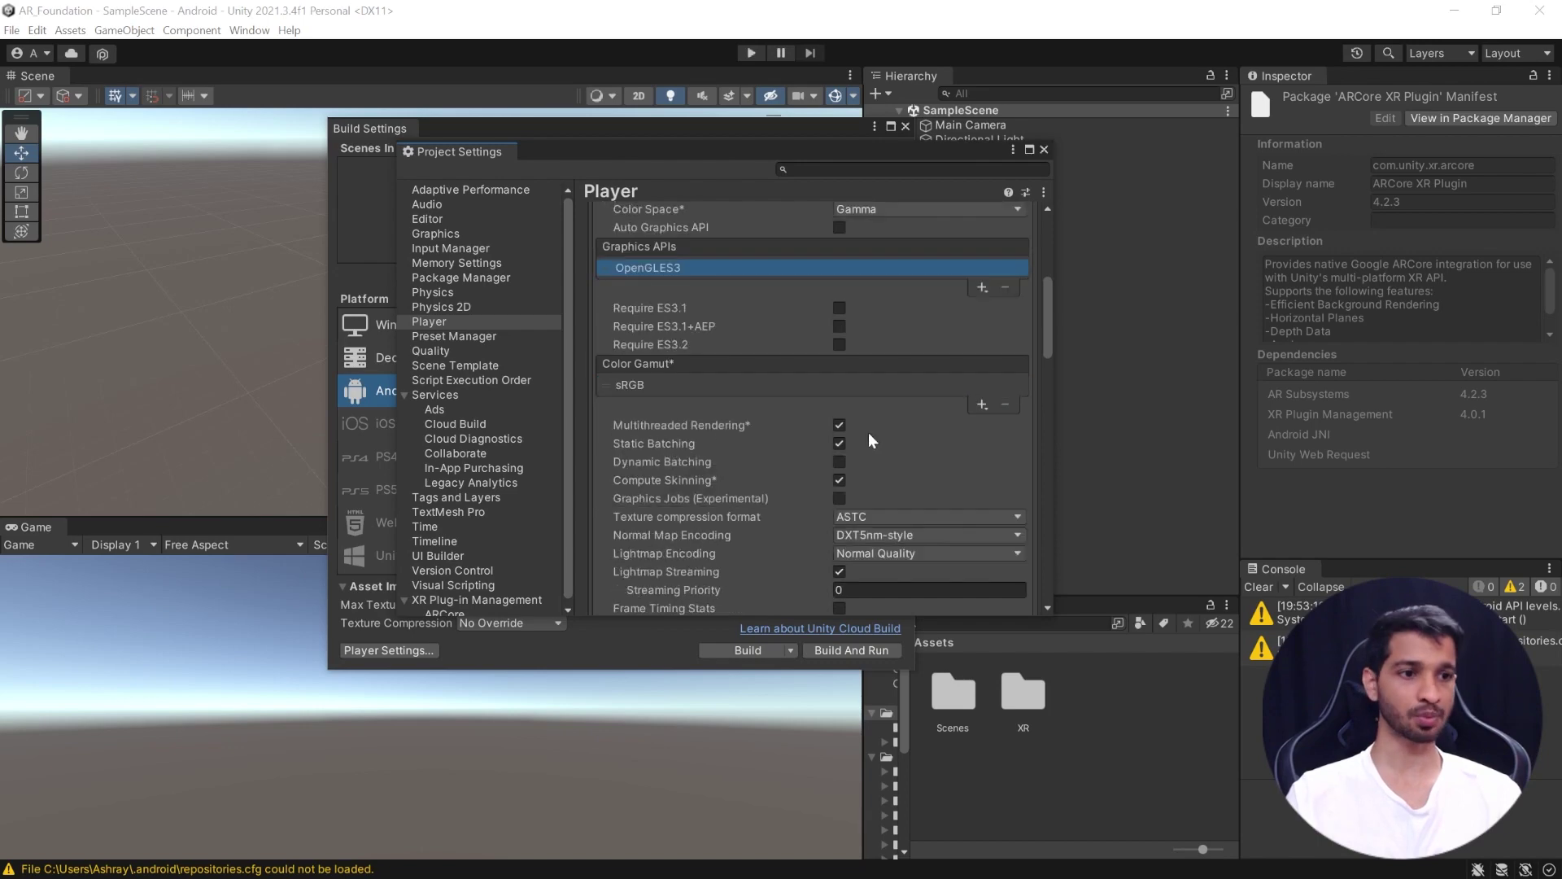
left_click(839, 425)
scroll(915, 433, "down", 6)
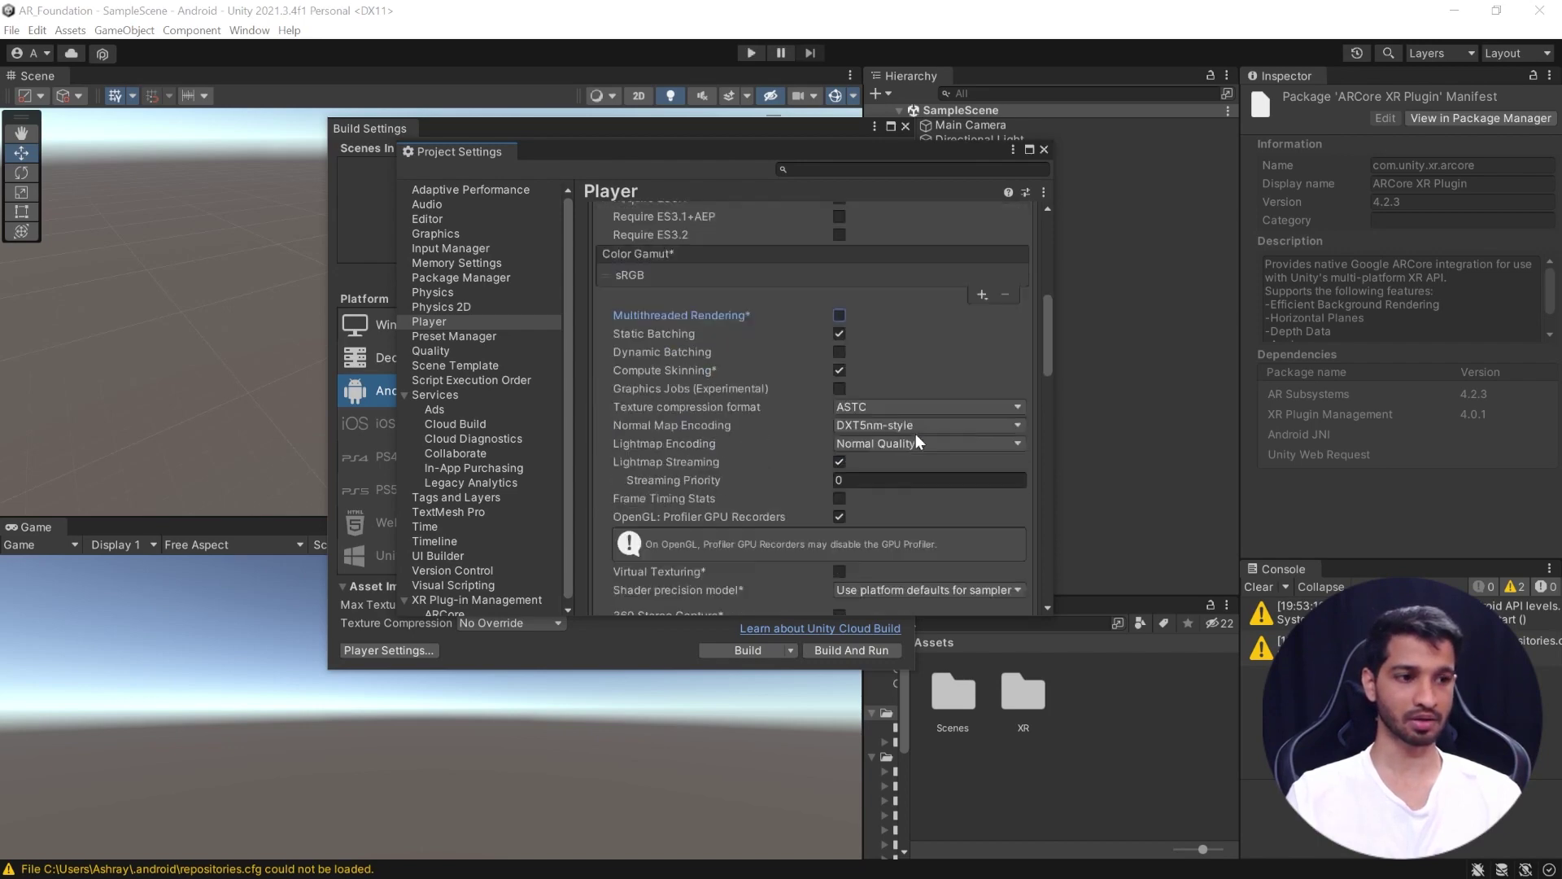
scroll(916, 433, "down", 10)
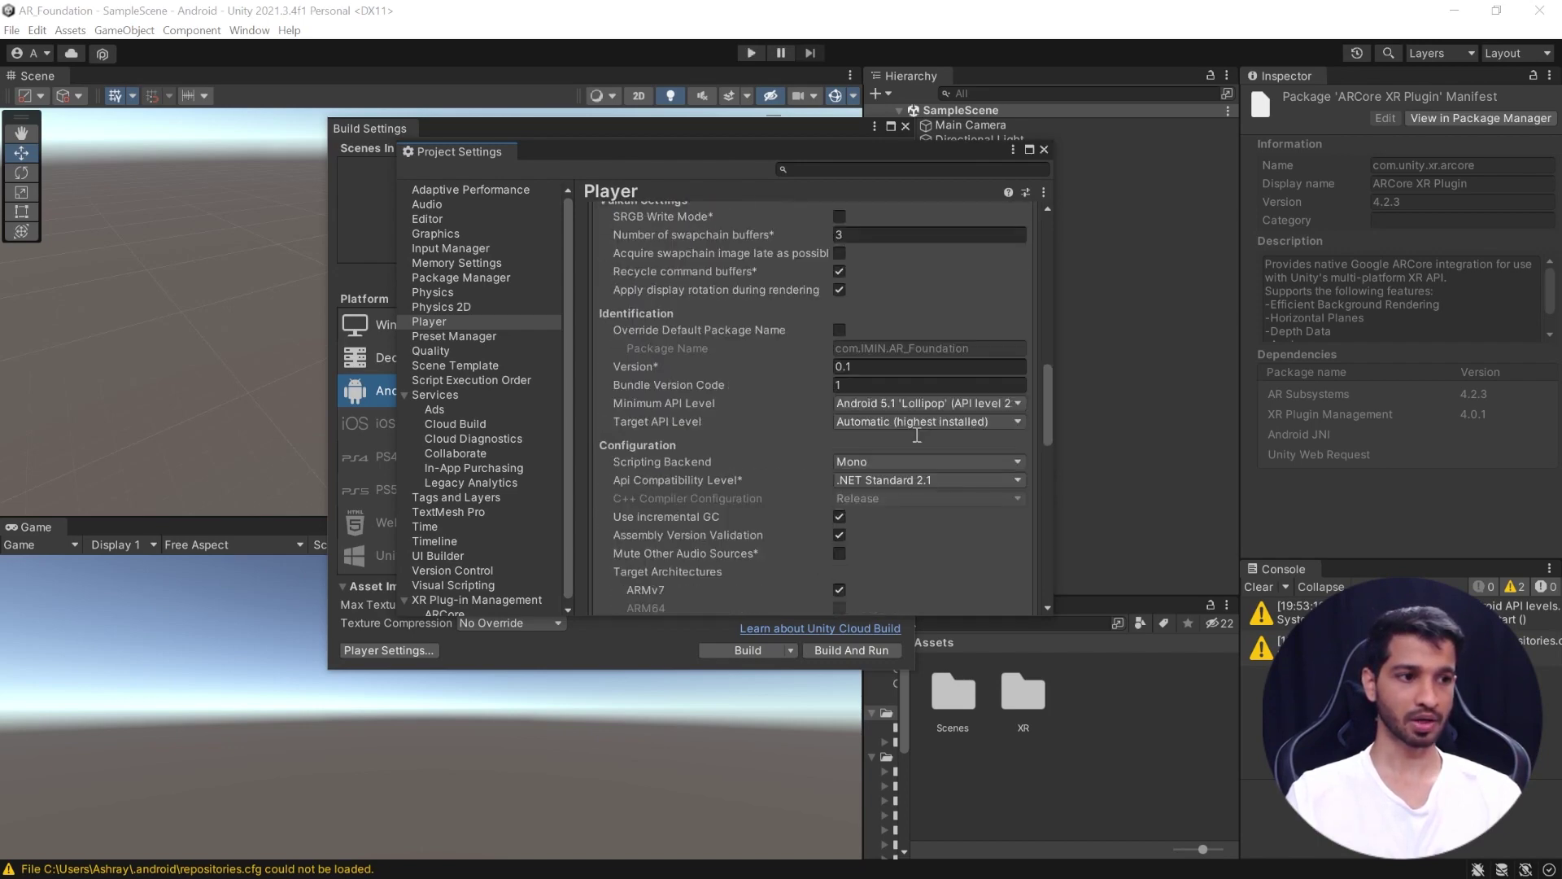
left_click(912, 350)
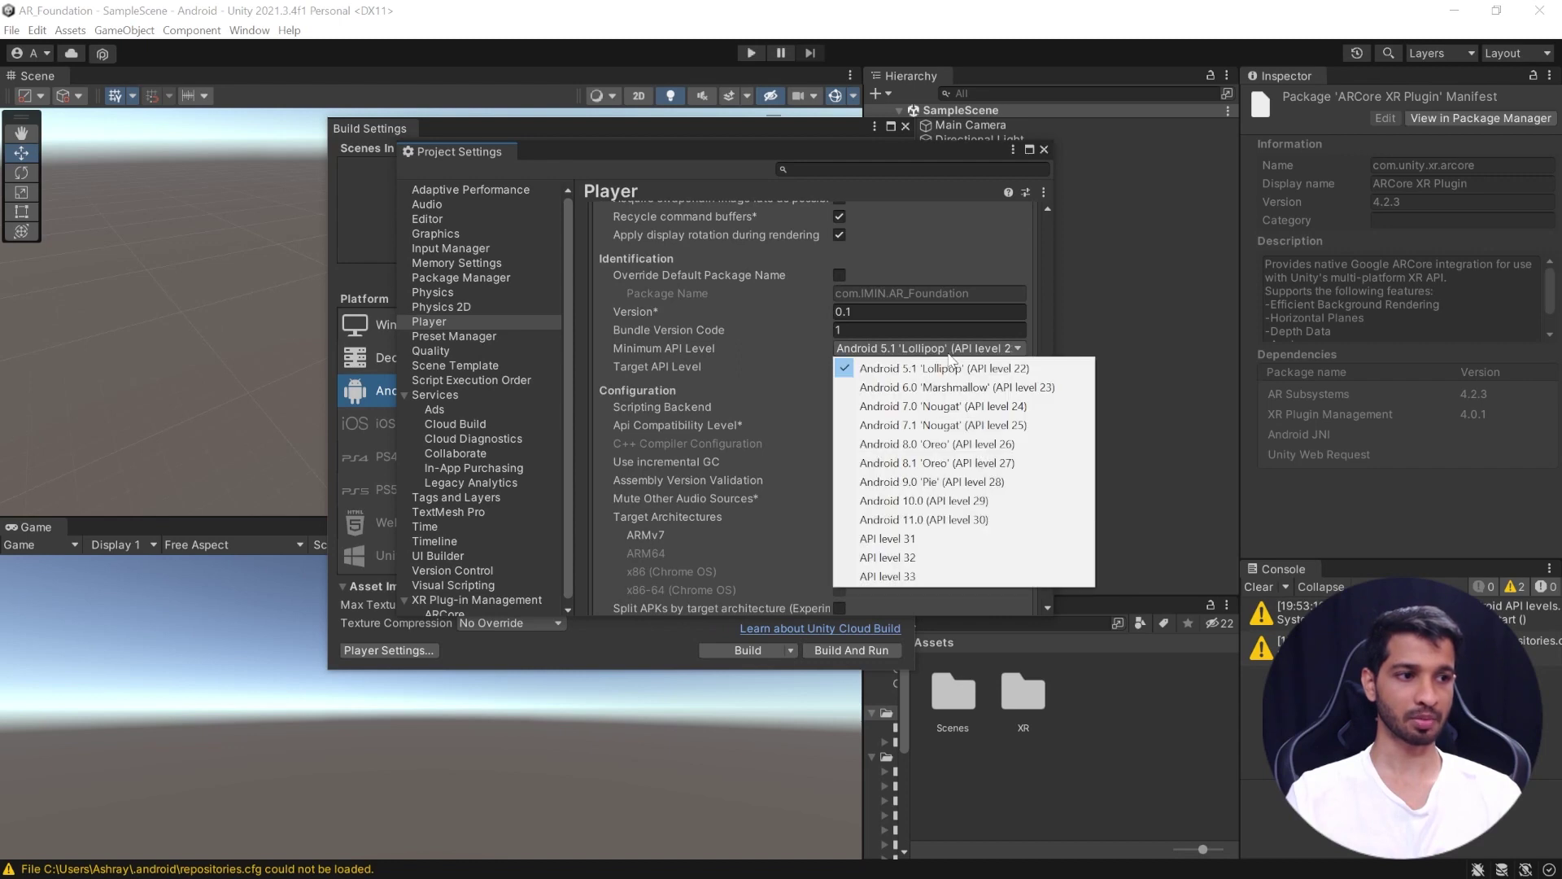
left_click(948, 405)
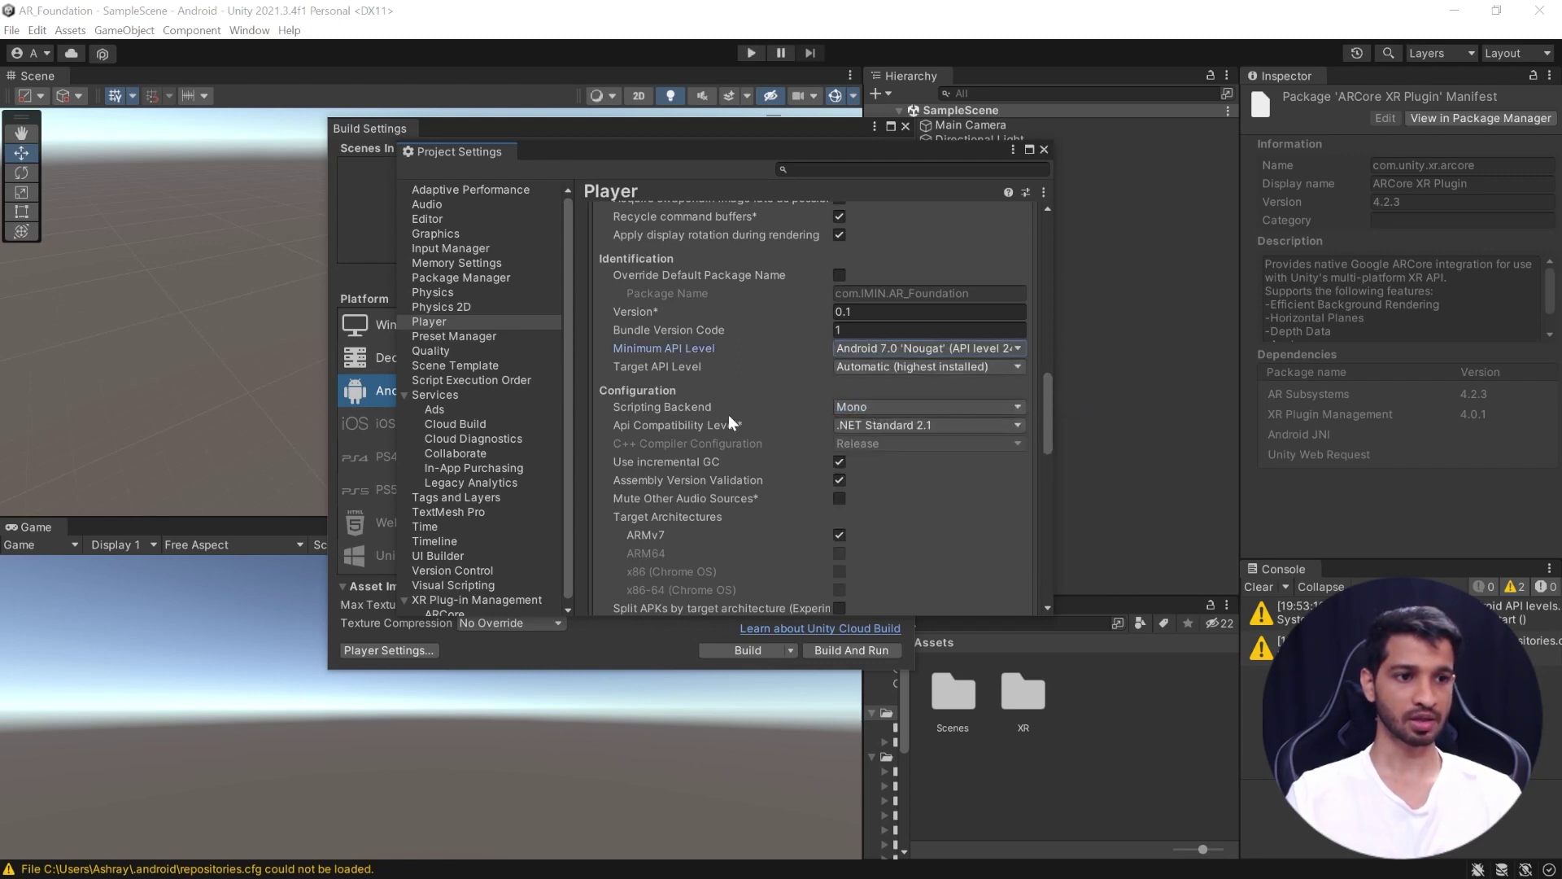
Step: Switch the scripting backend to IL2CPP, enable ARM64, and close Project Settings
left_click(875, 409)
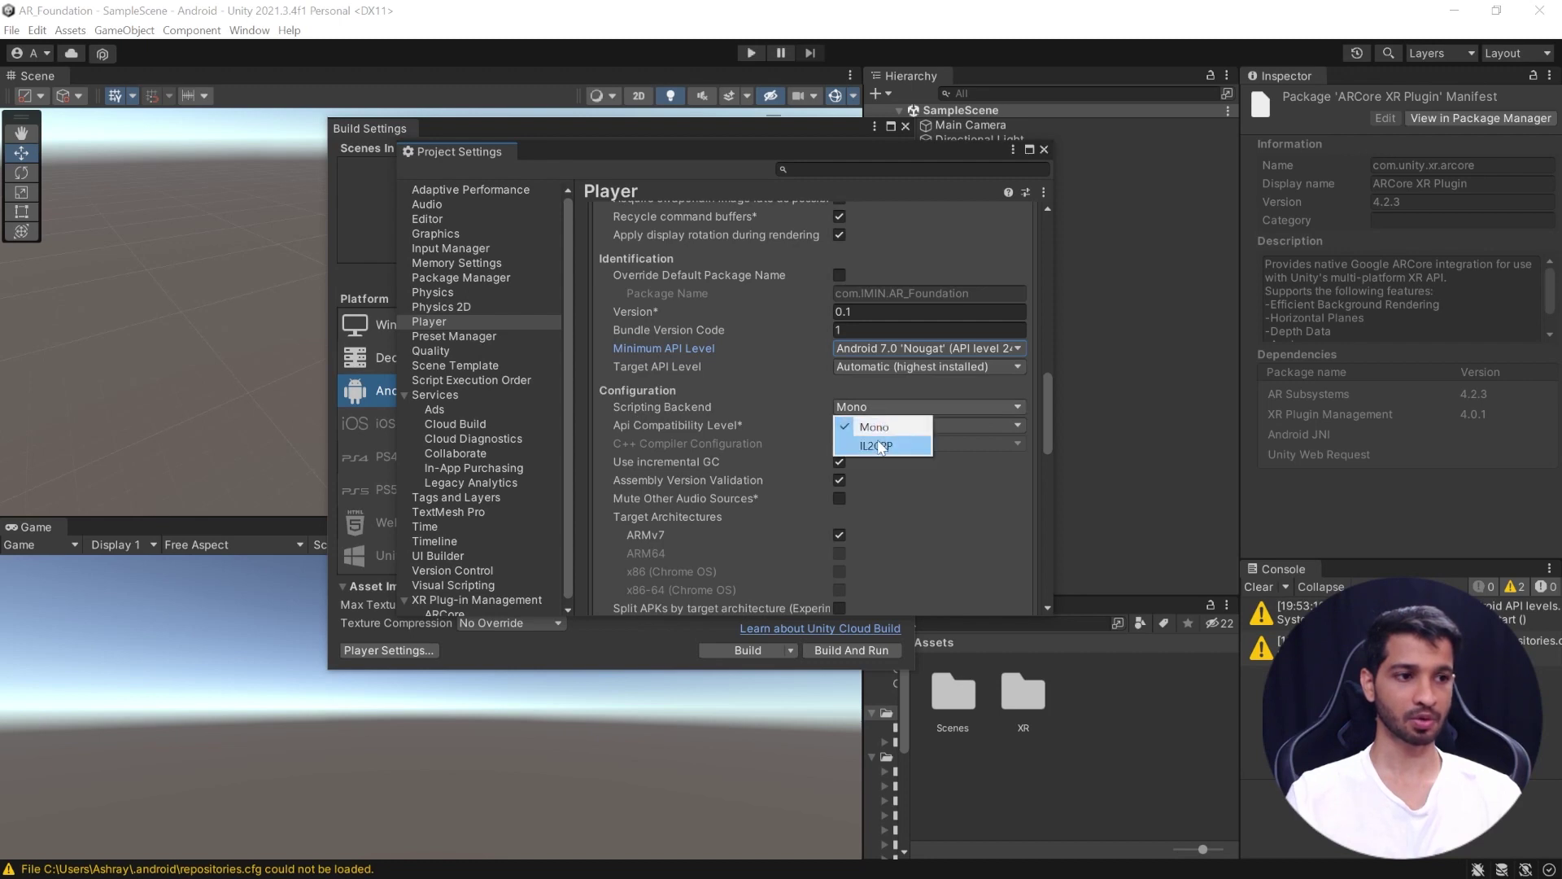
left_click(877, 447)
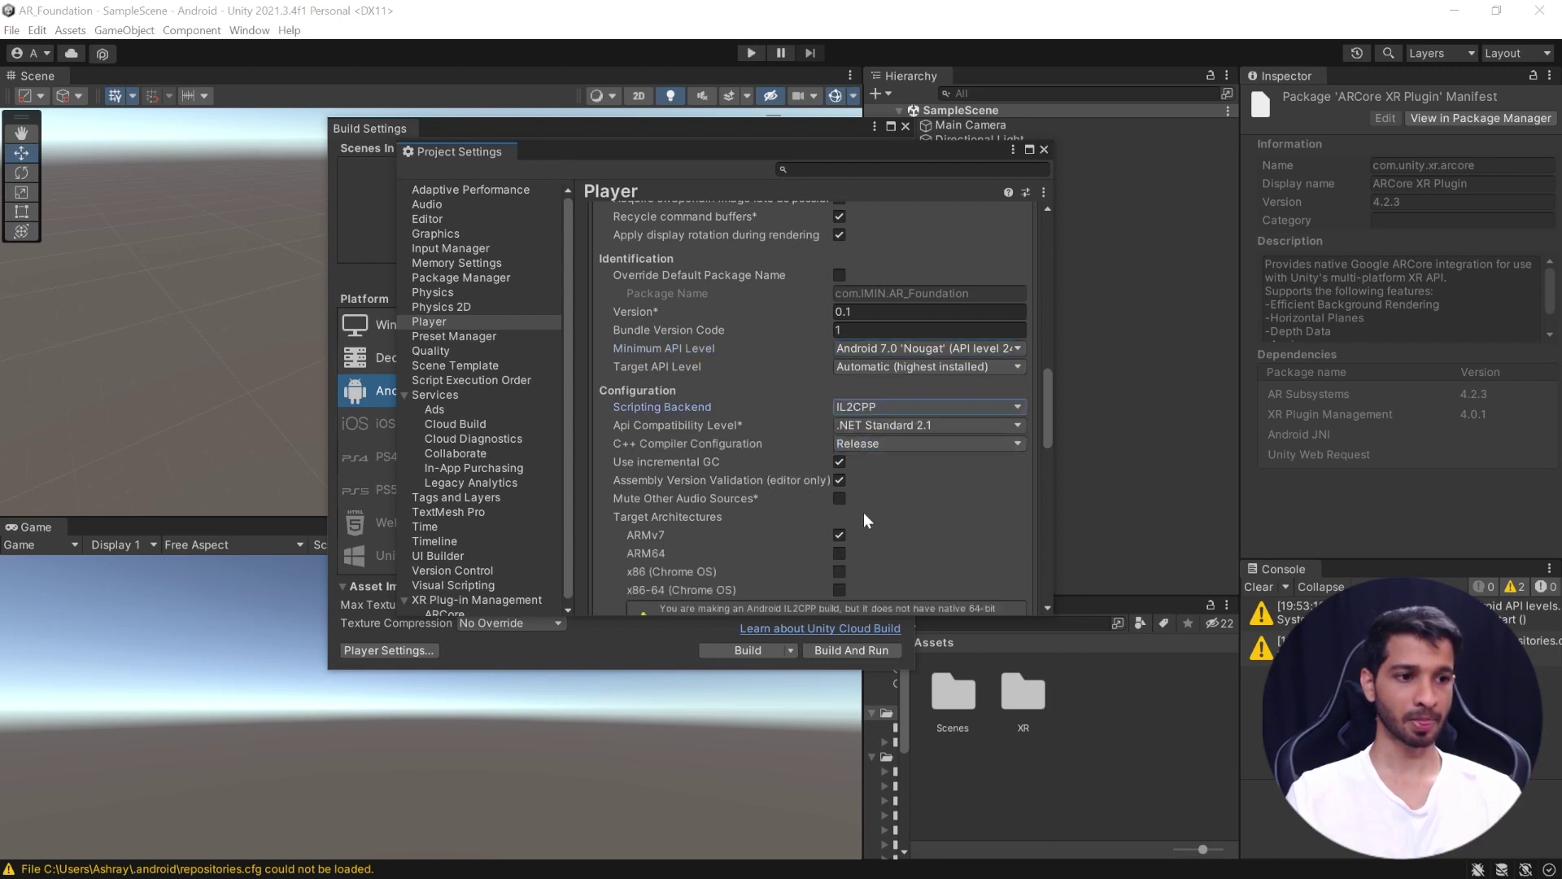
left_click(841, 553)
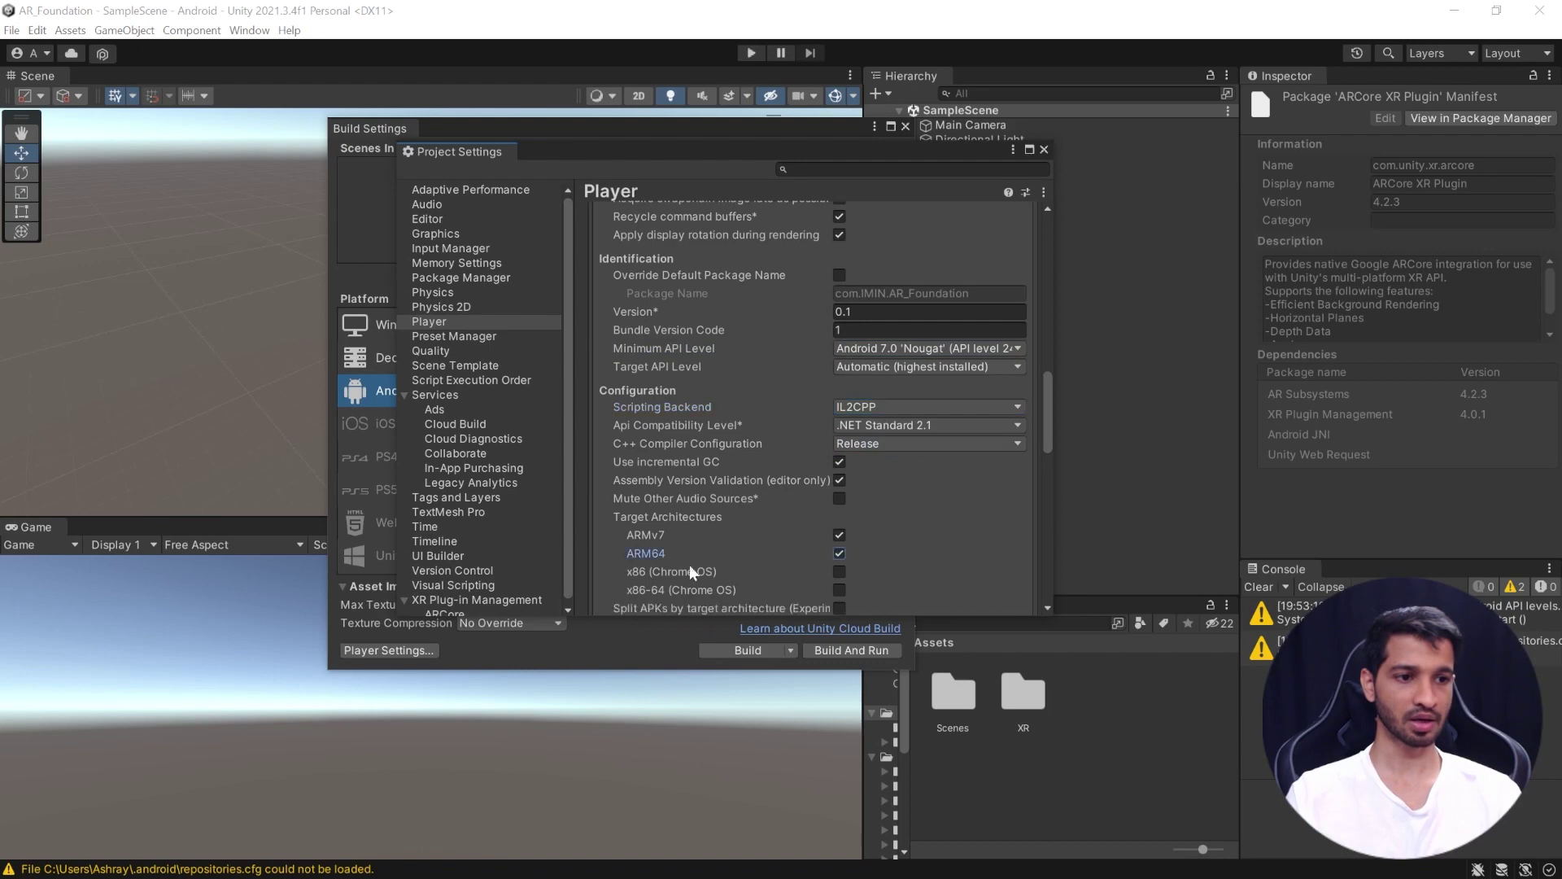
scroll(916, 480, "down", 7)
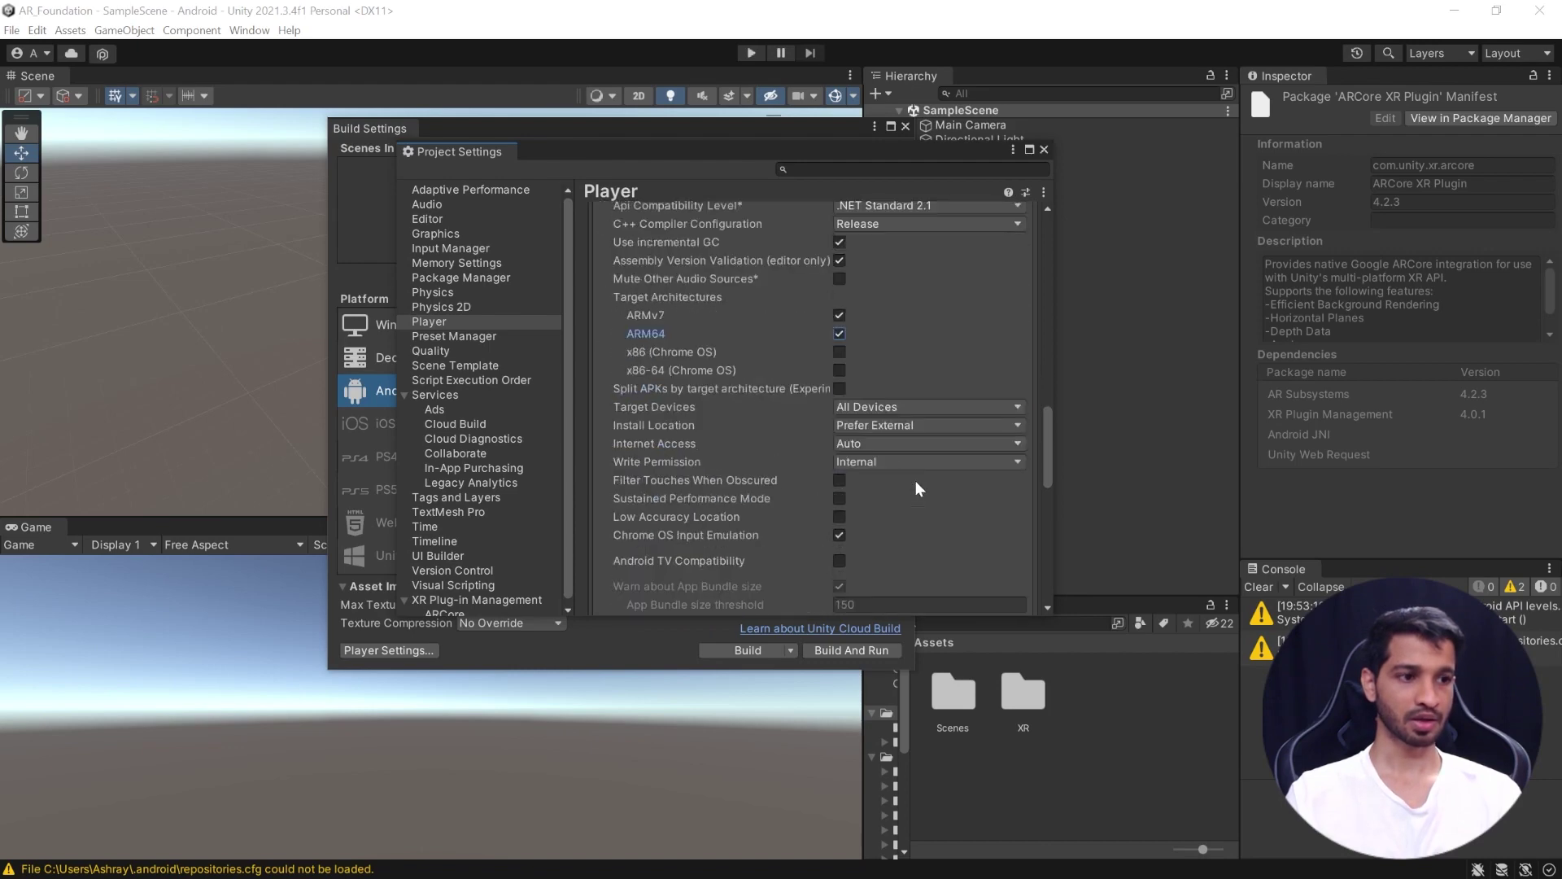
scroll(915, 481, "down", 5)
scroll(916, 481, "up", 20)
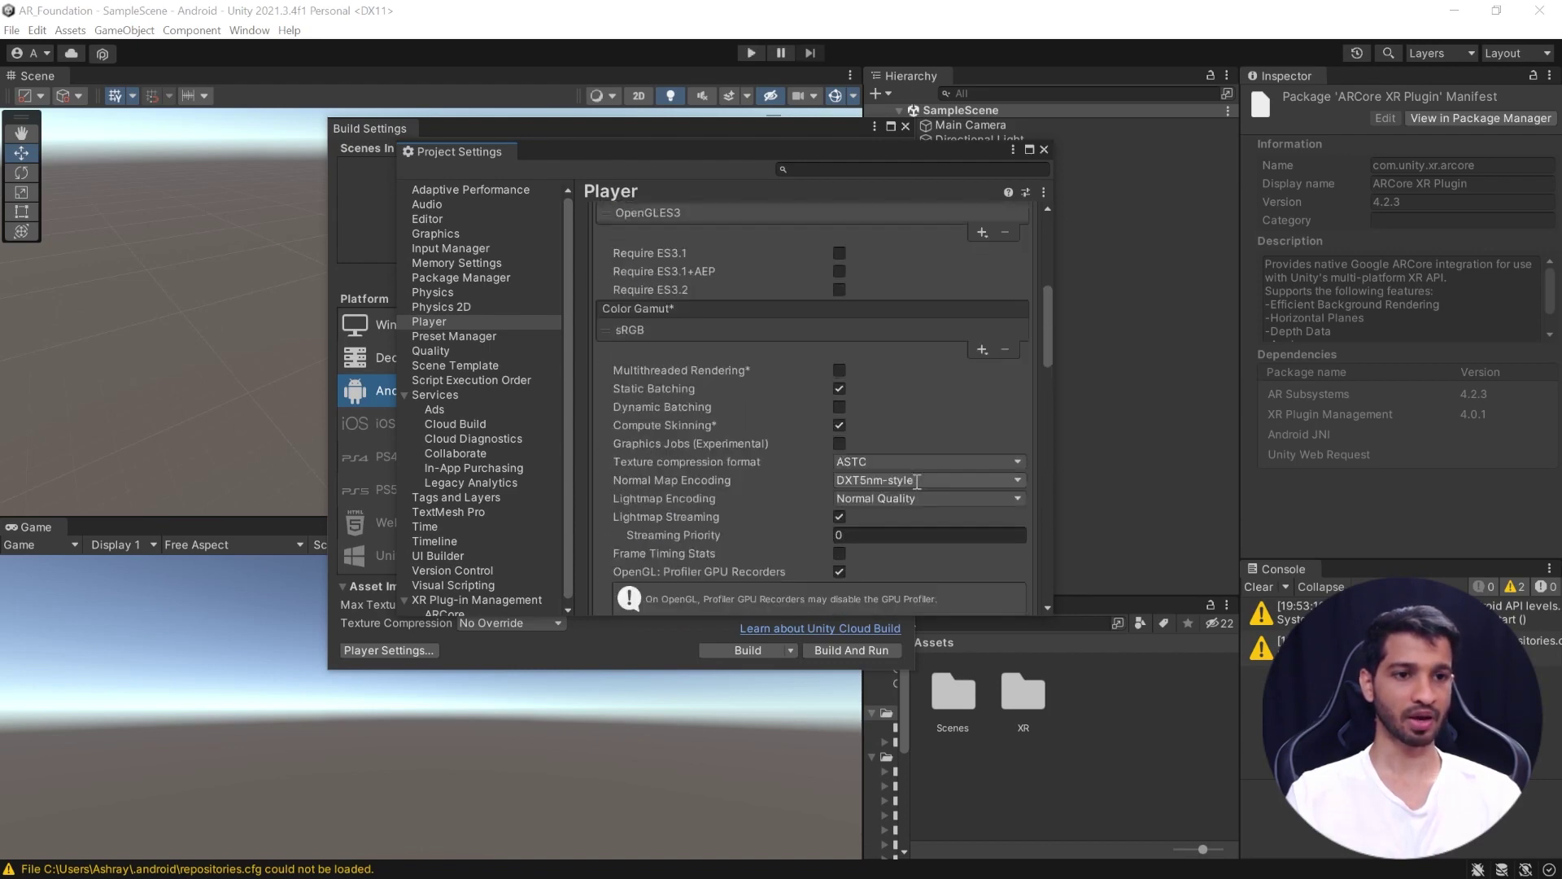
scroll(917, 482, "up", 3)
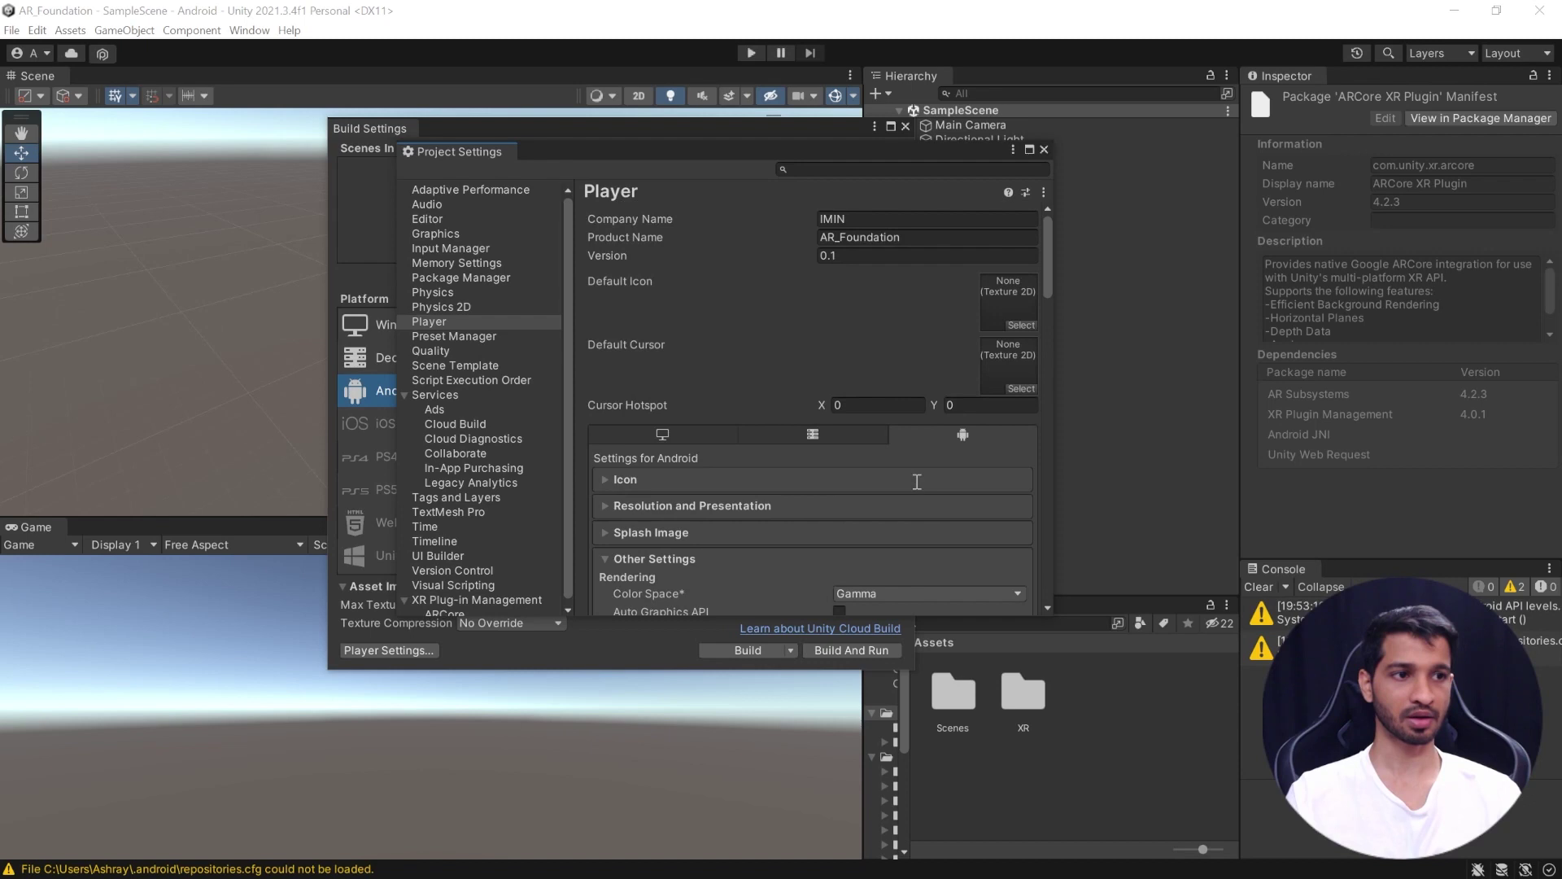
left_click(1044, 151)
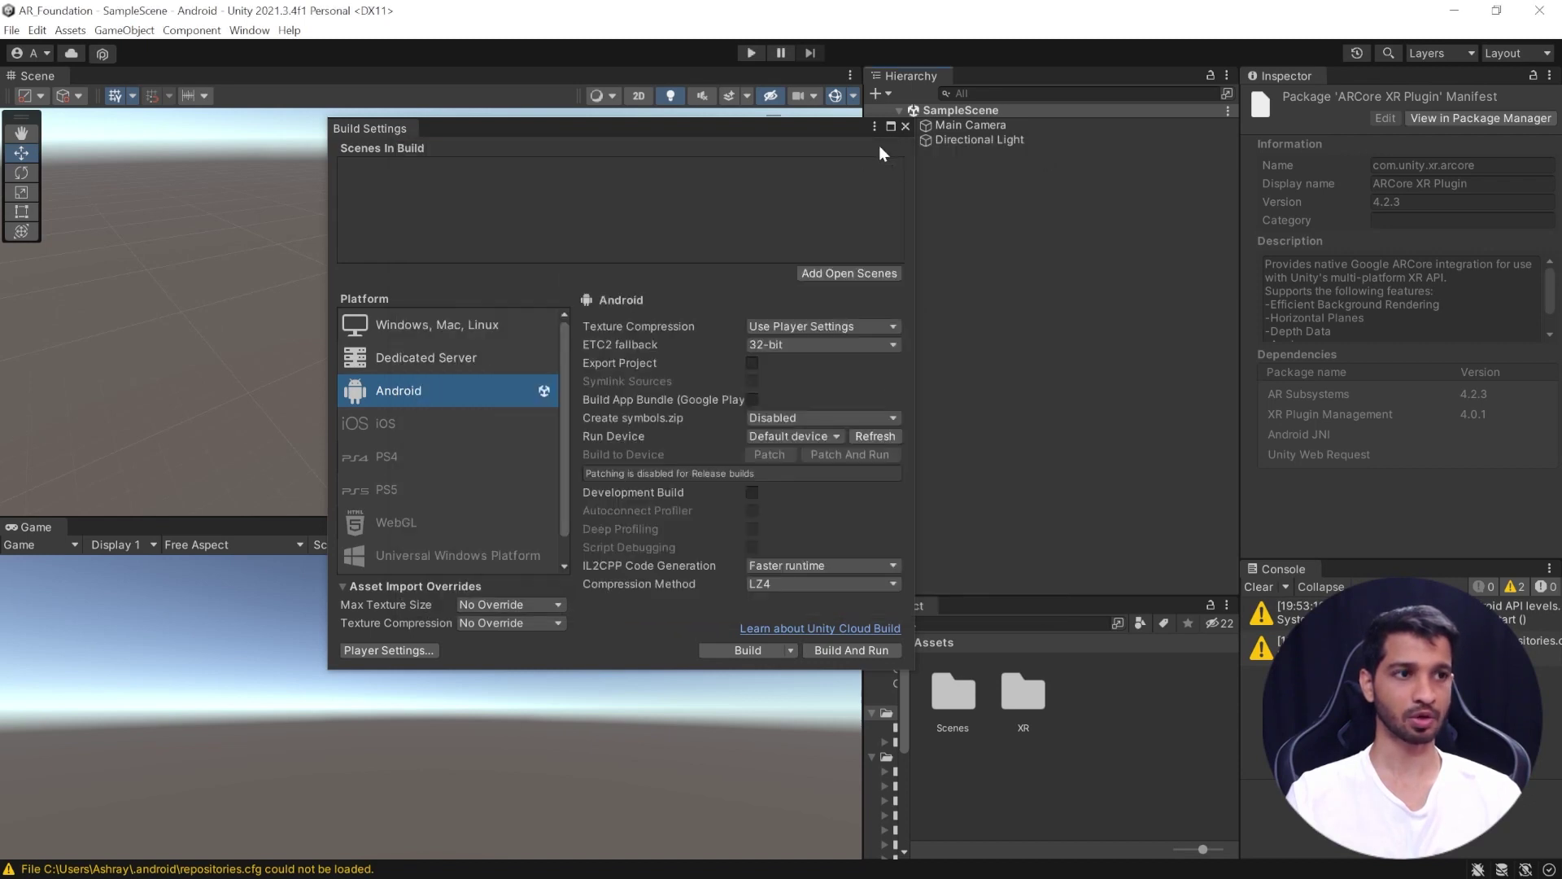
Step: Close Build Settings and delete the Main Camera from the scene
left_click(905, 127)
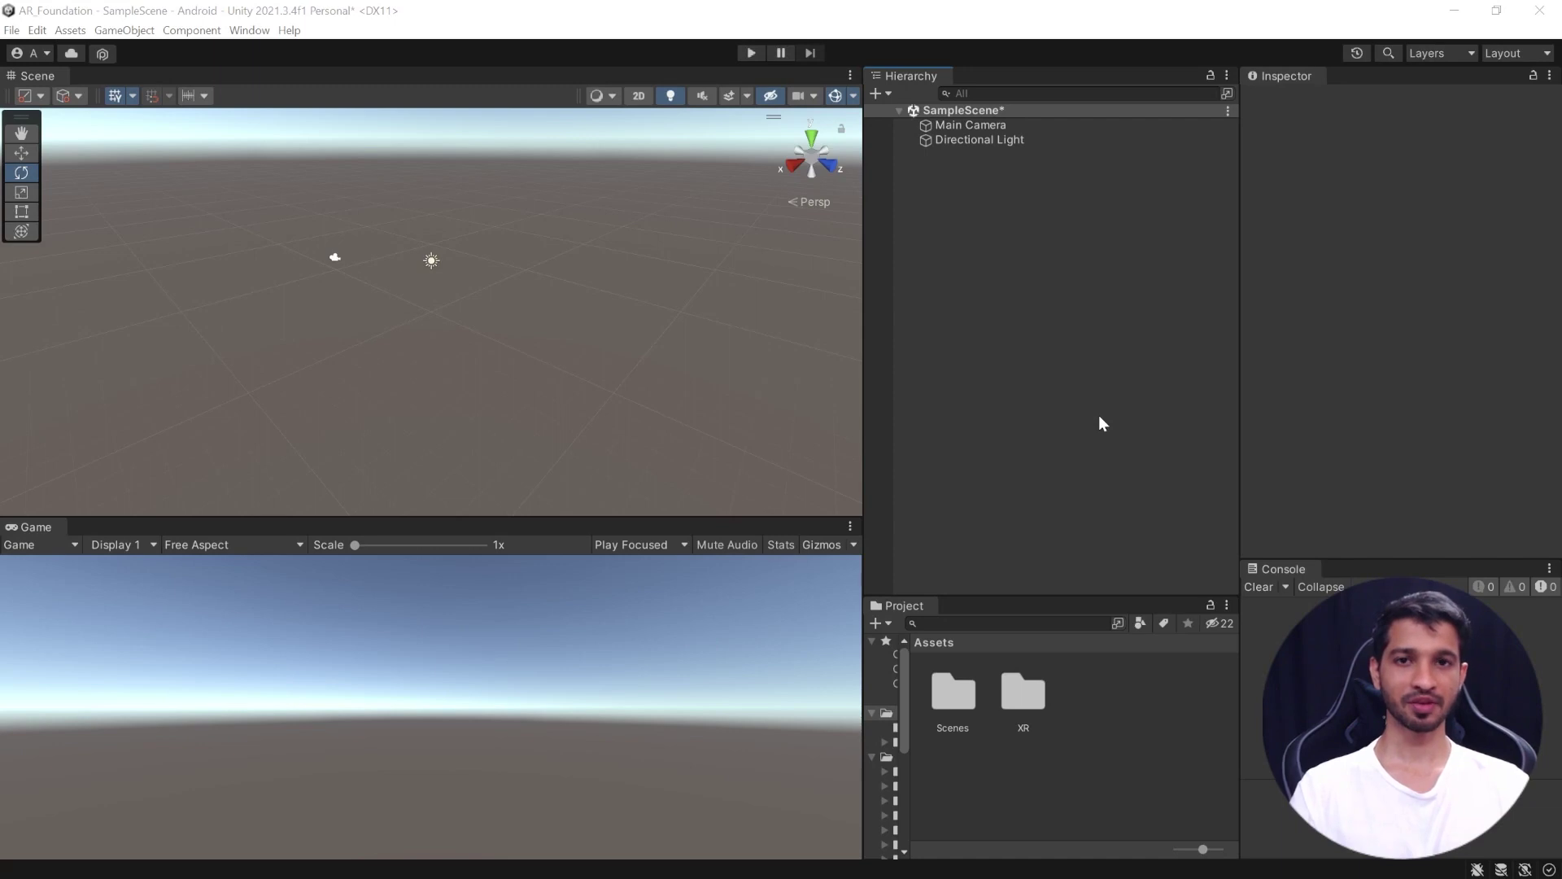
left_click(965, 123)
key("Delete")
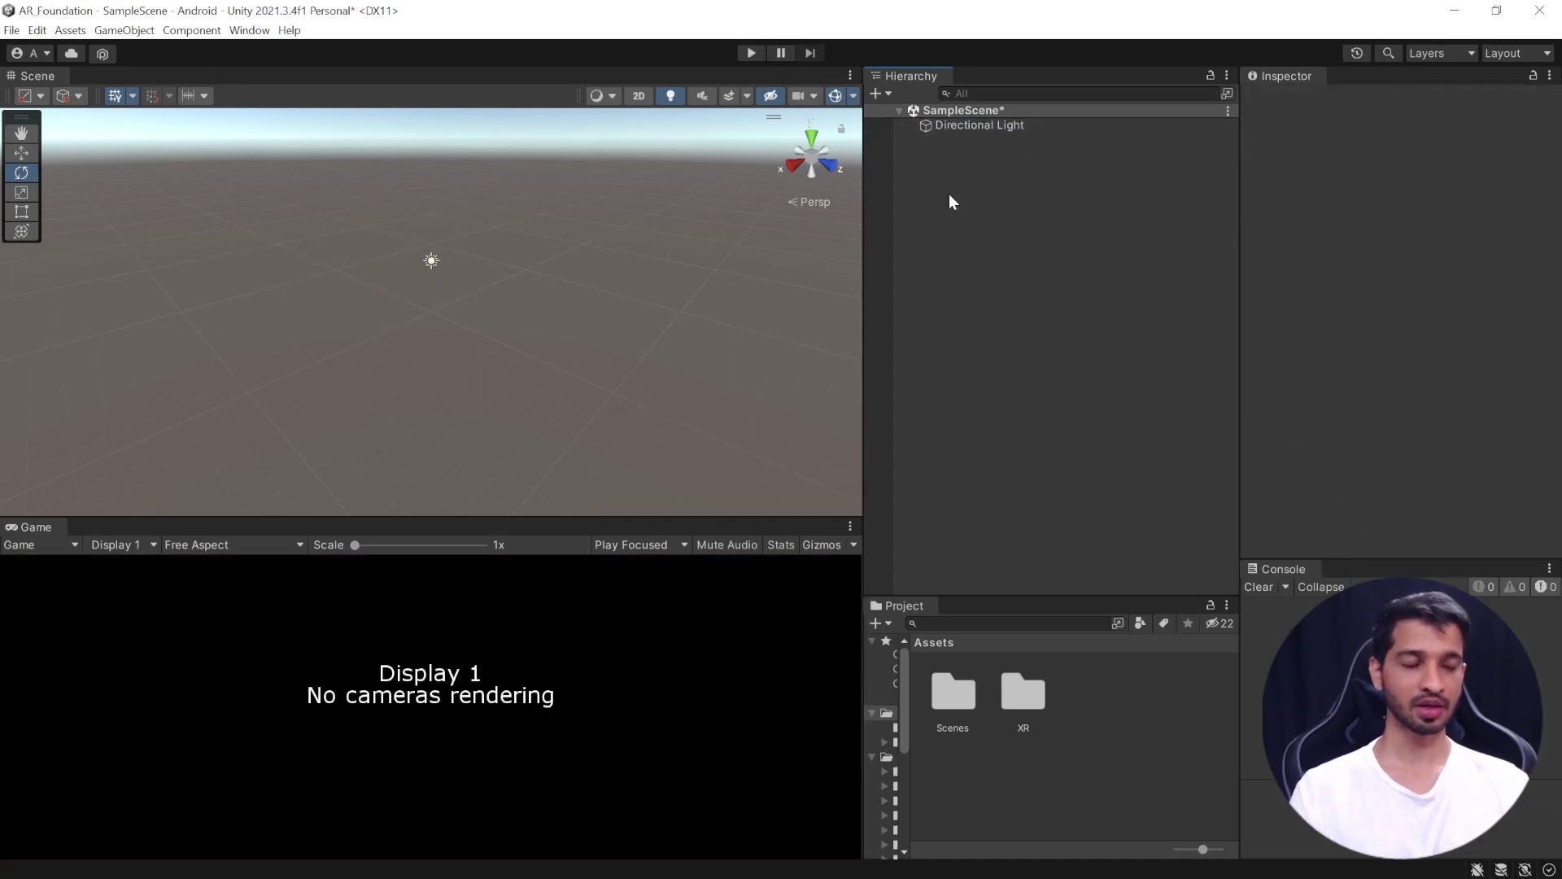
Step: Add an XR > AR Session Origin to the Hierarchy and select it
right_click(928, 160)
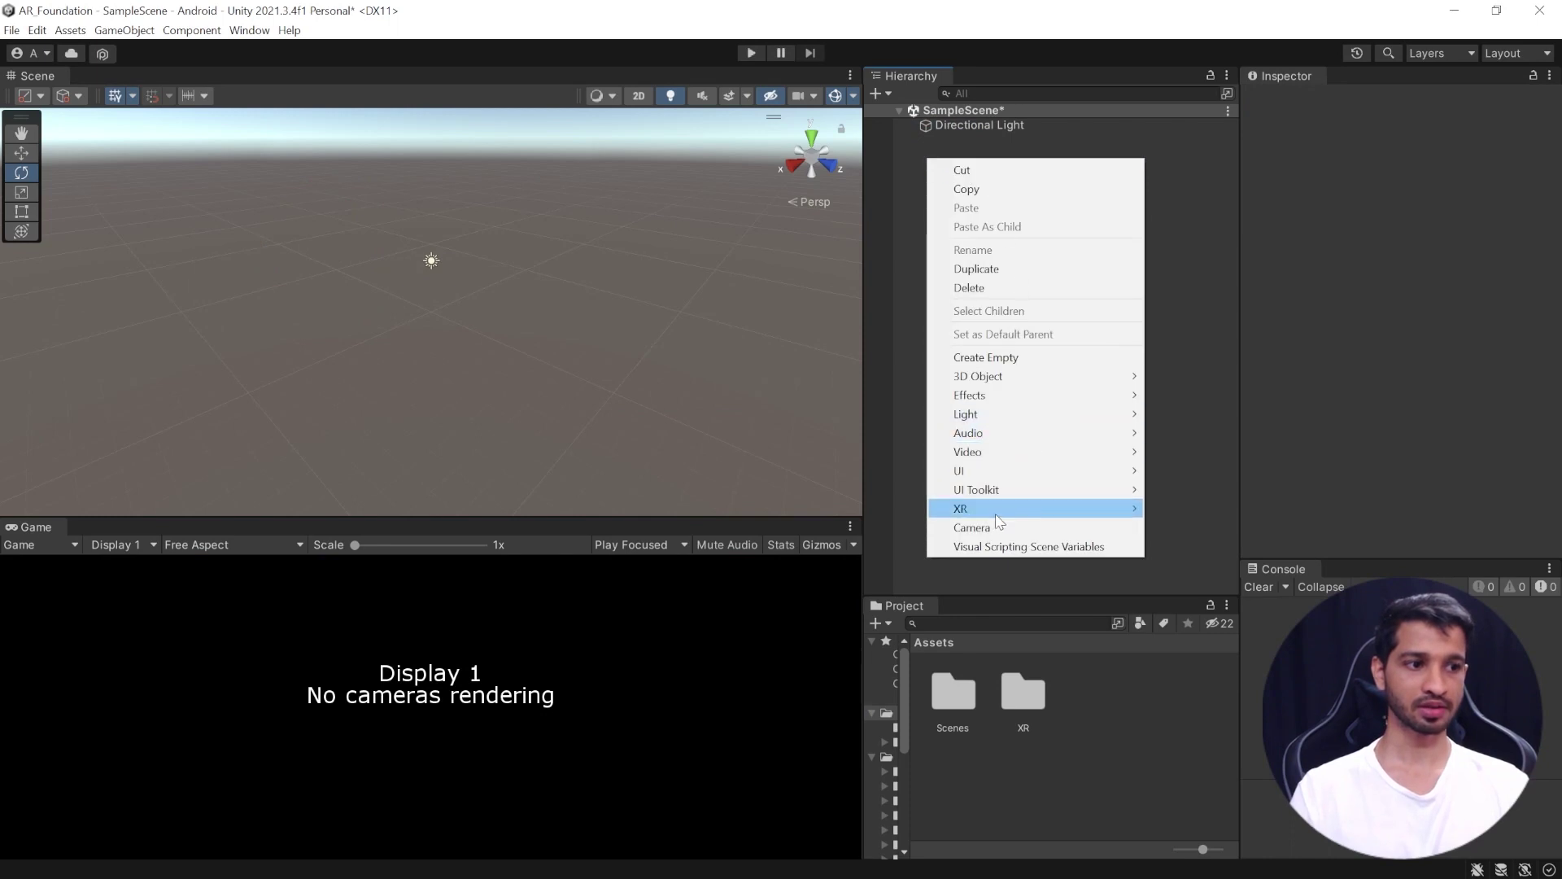
mouse_move(1006, 516)
left_click(1255, 527)
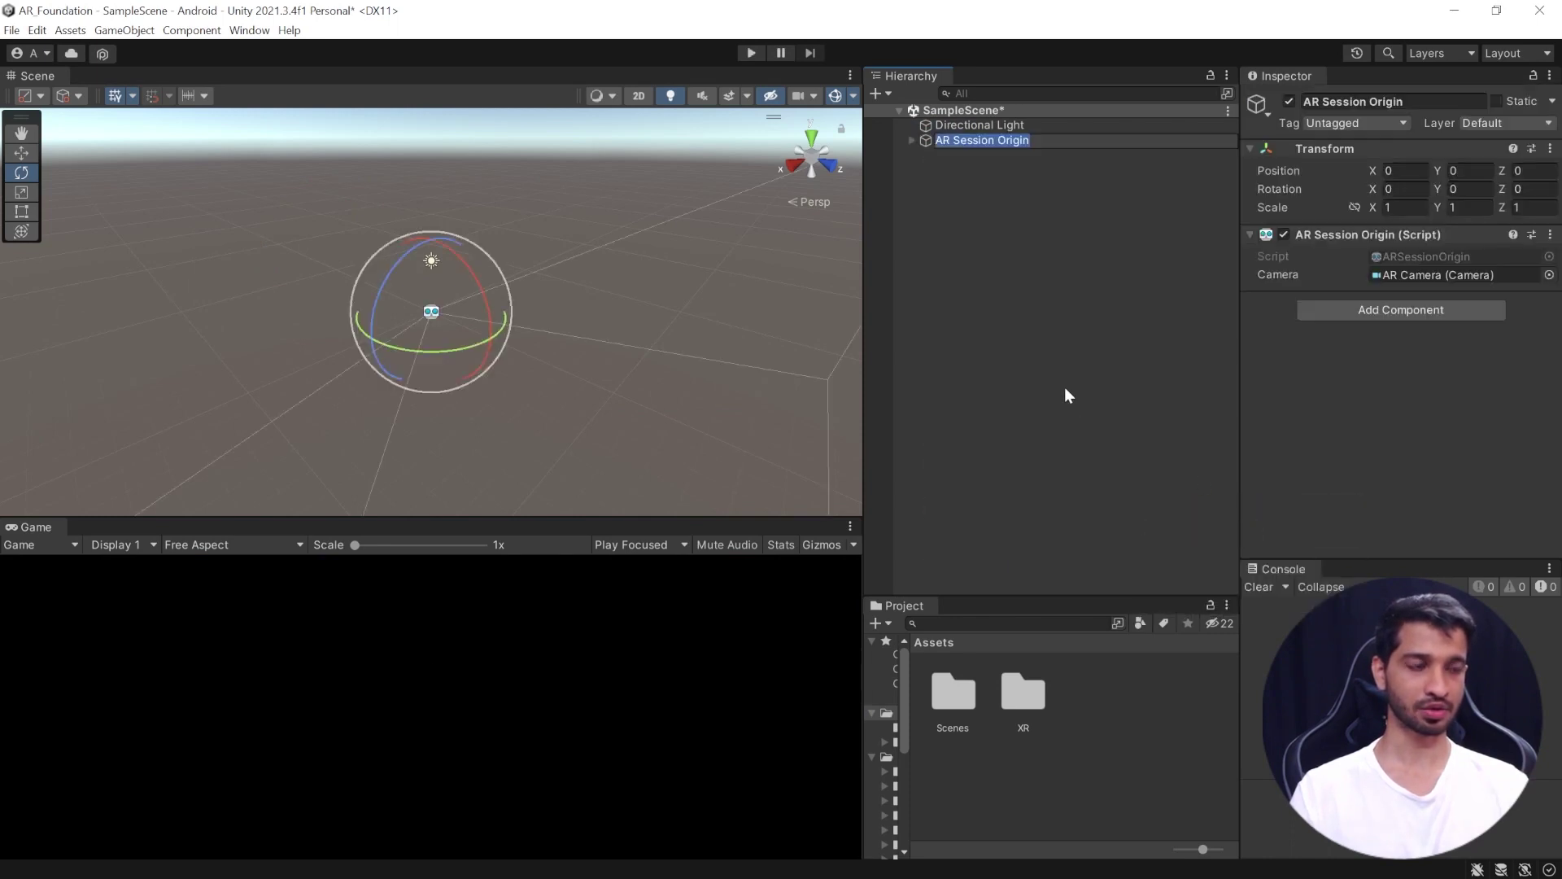
left_click(1049, 342)
left_click(953, 140)
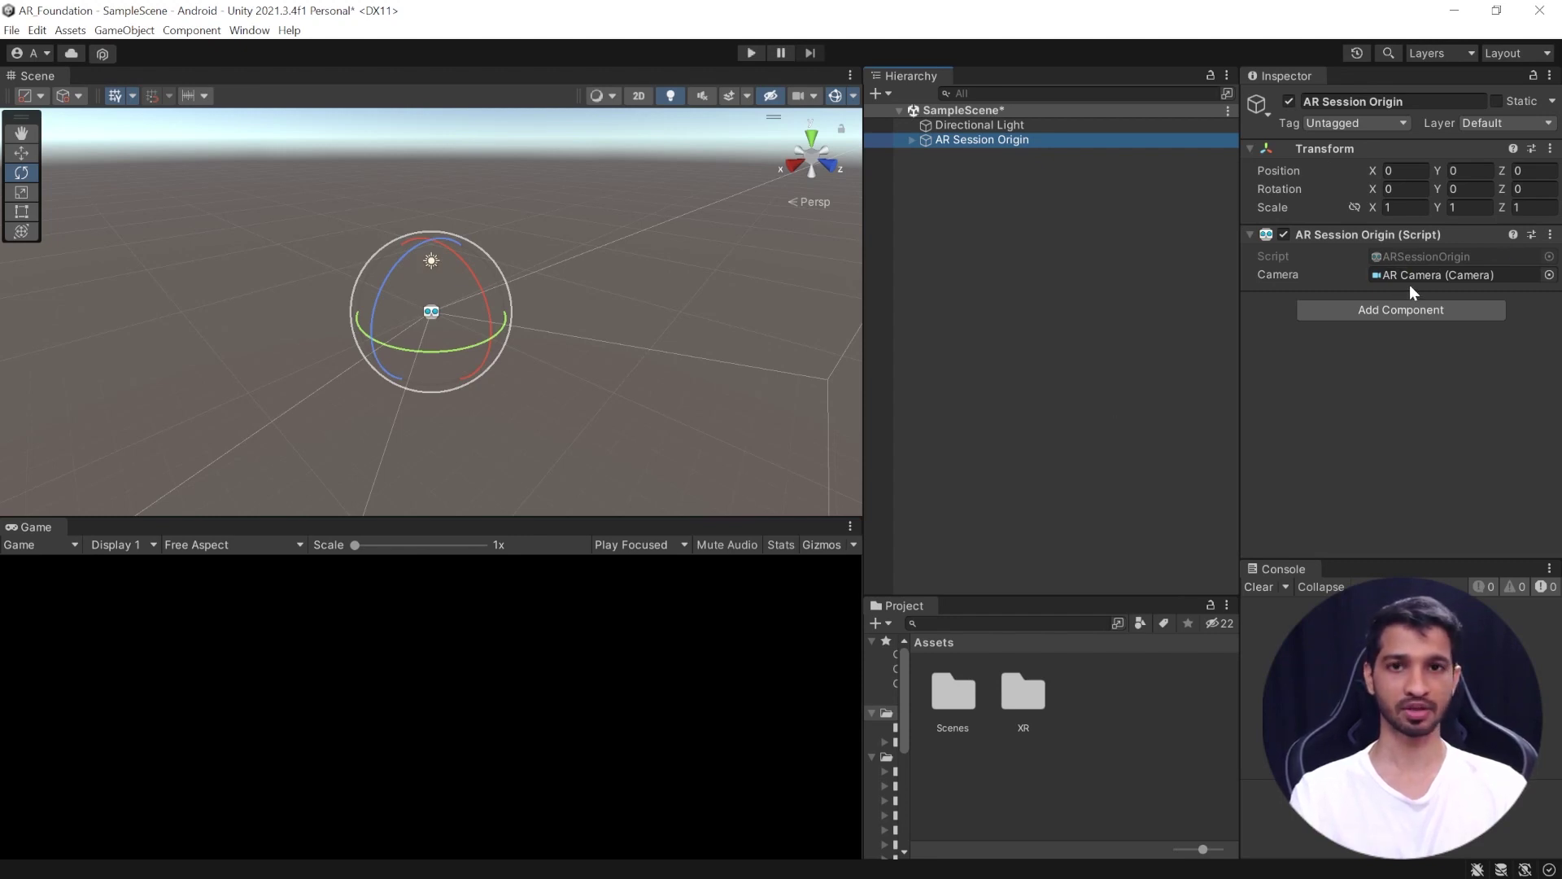
left_click(909, 136)
Step: Select the AR Camera and scroll through its AR components in the Inspector
left_click(982, 155)
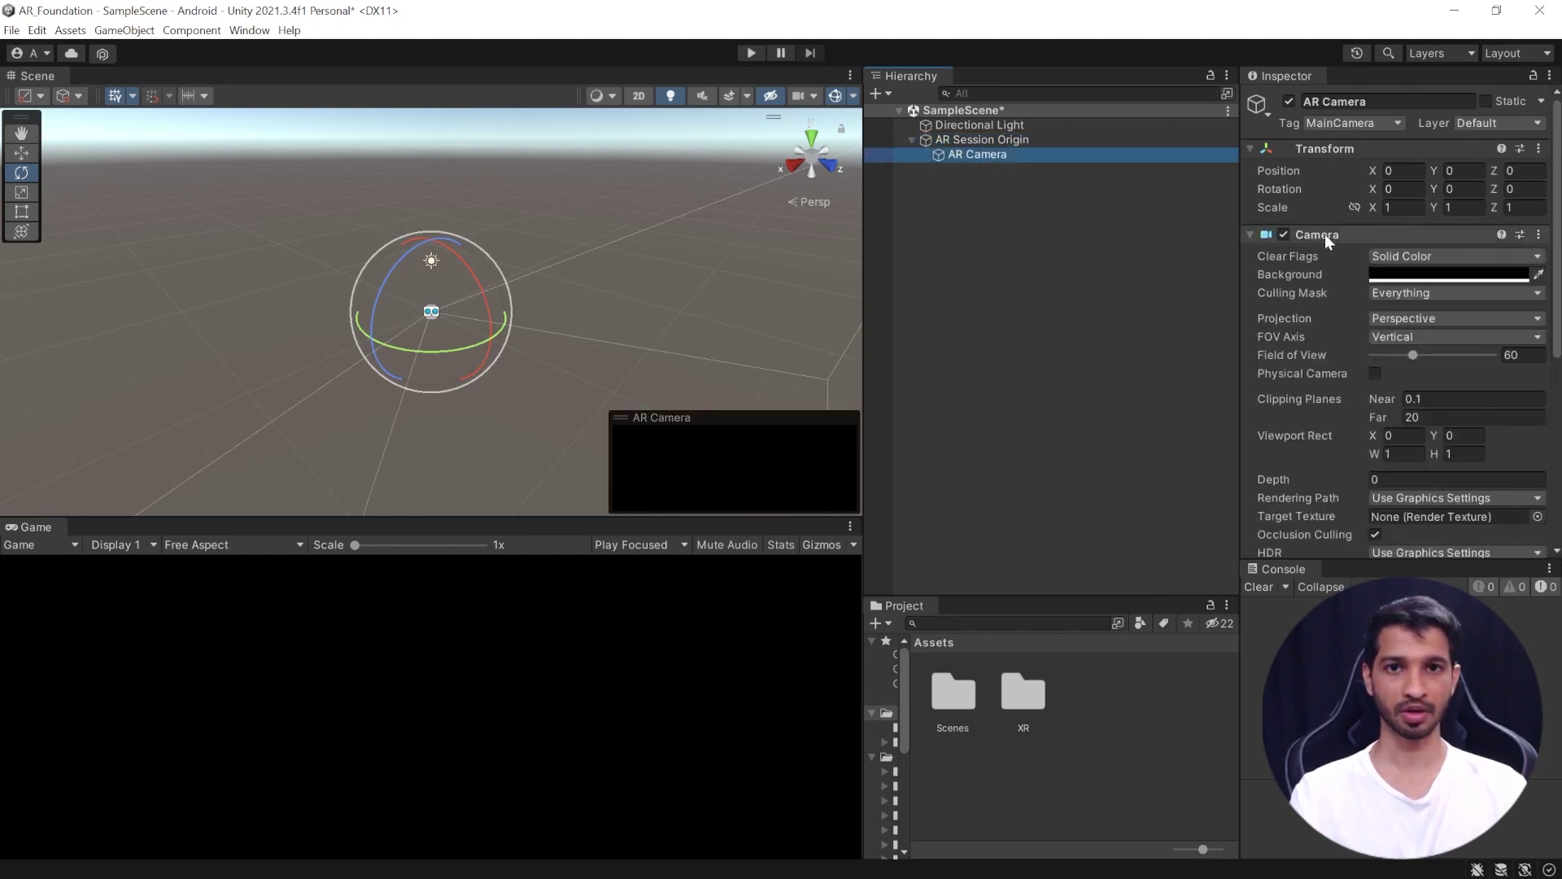
scroll(1318, 309, "down", 5)
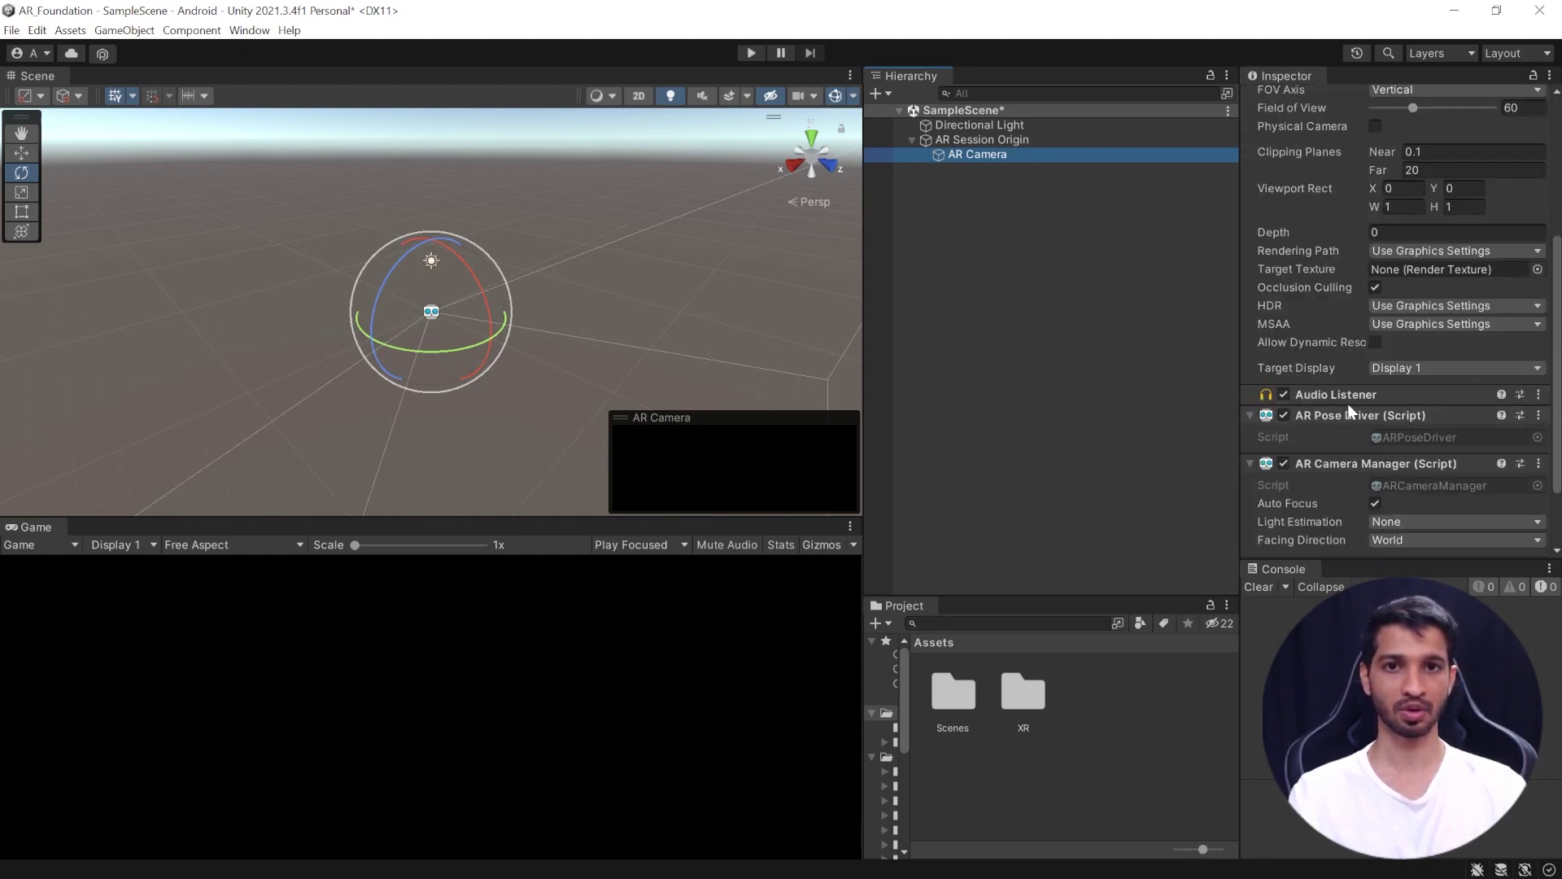
scroll(1335, 395, "down", 1)
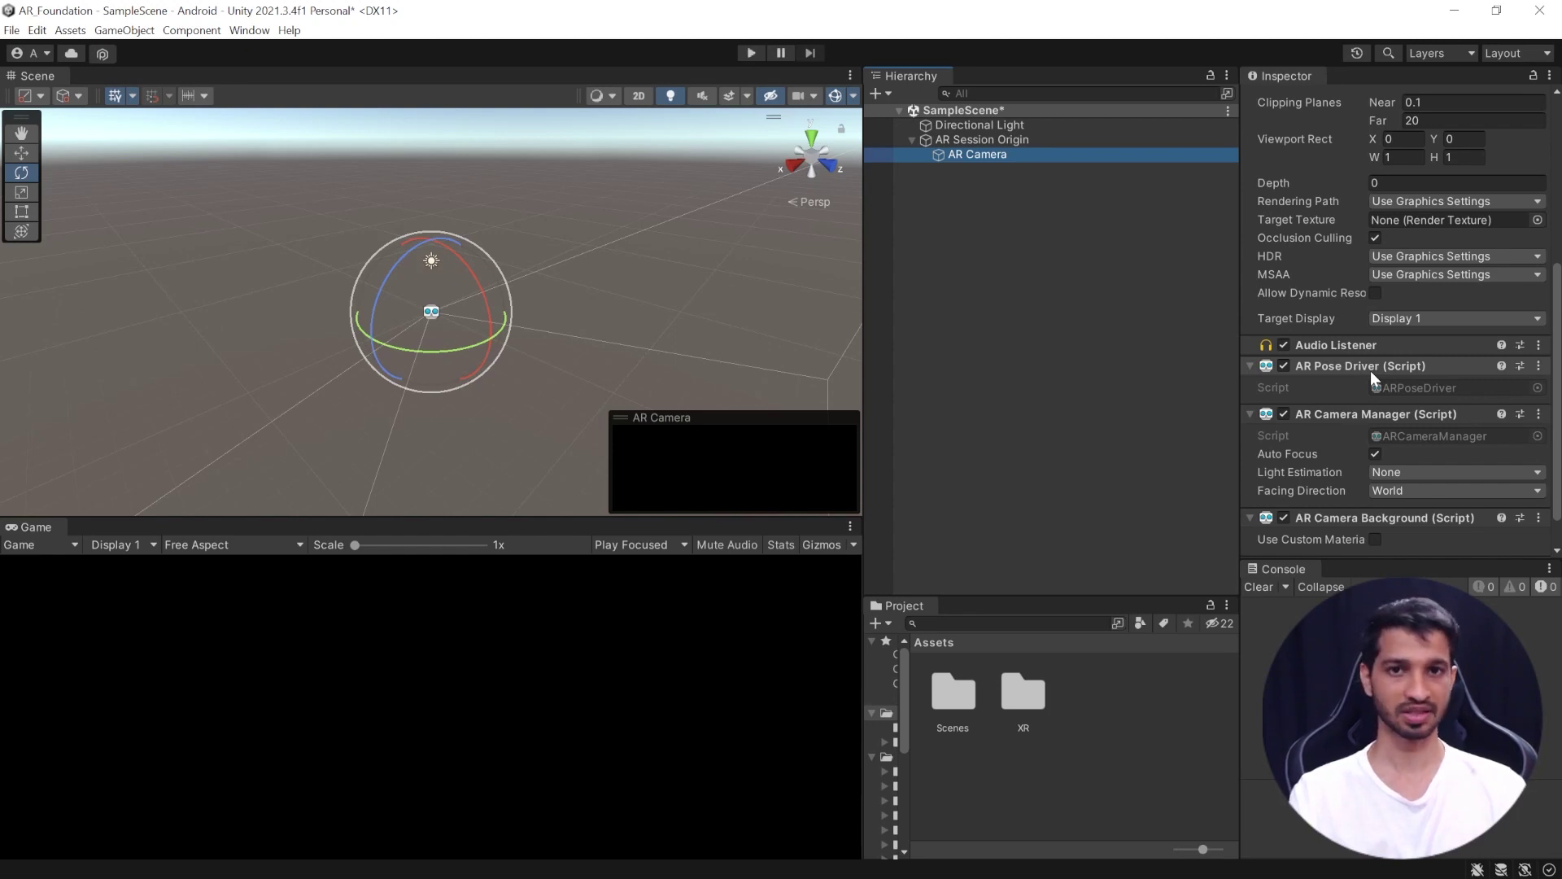
scroll(1370, 369, "down", 1)
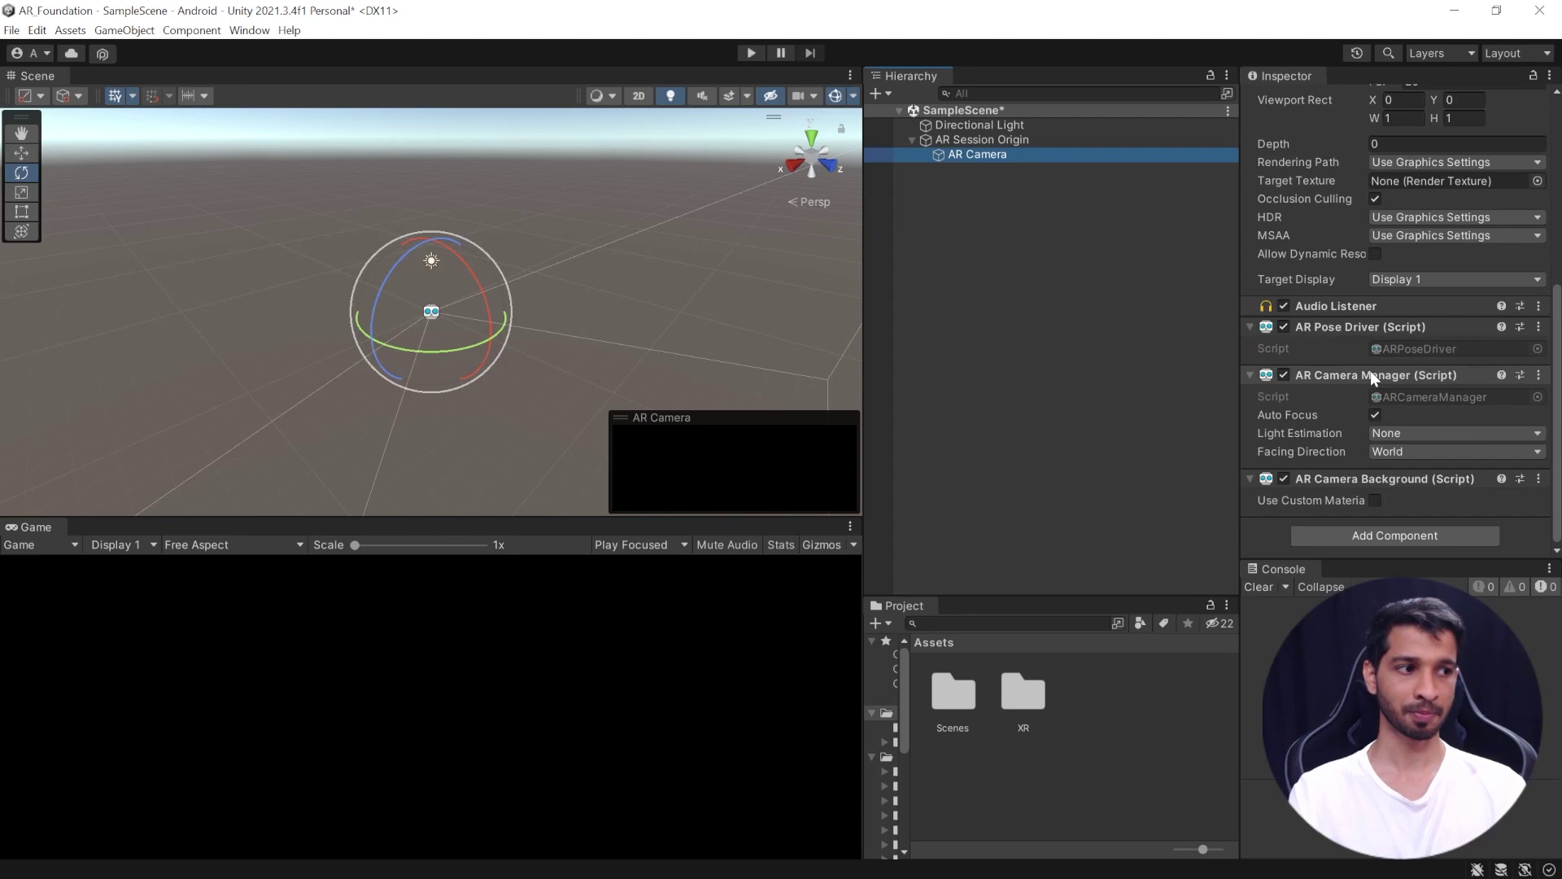
Step: Keep Light Estimation at None and Facing Direction at World on the AR Camera Manager
left_click(1388, 431)
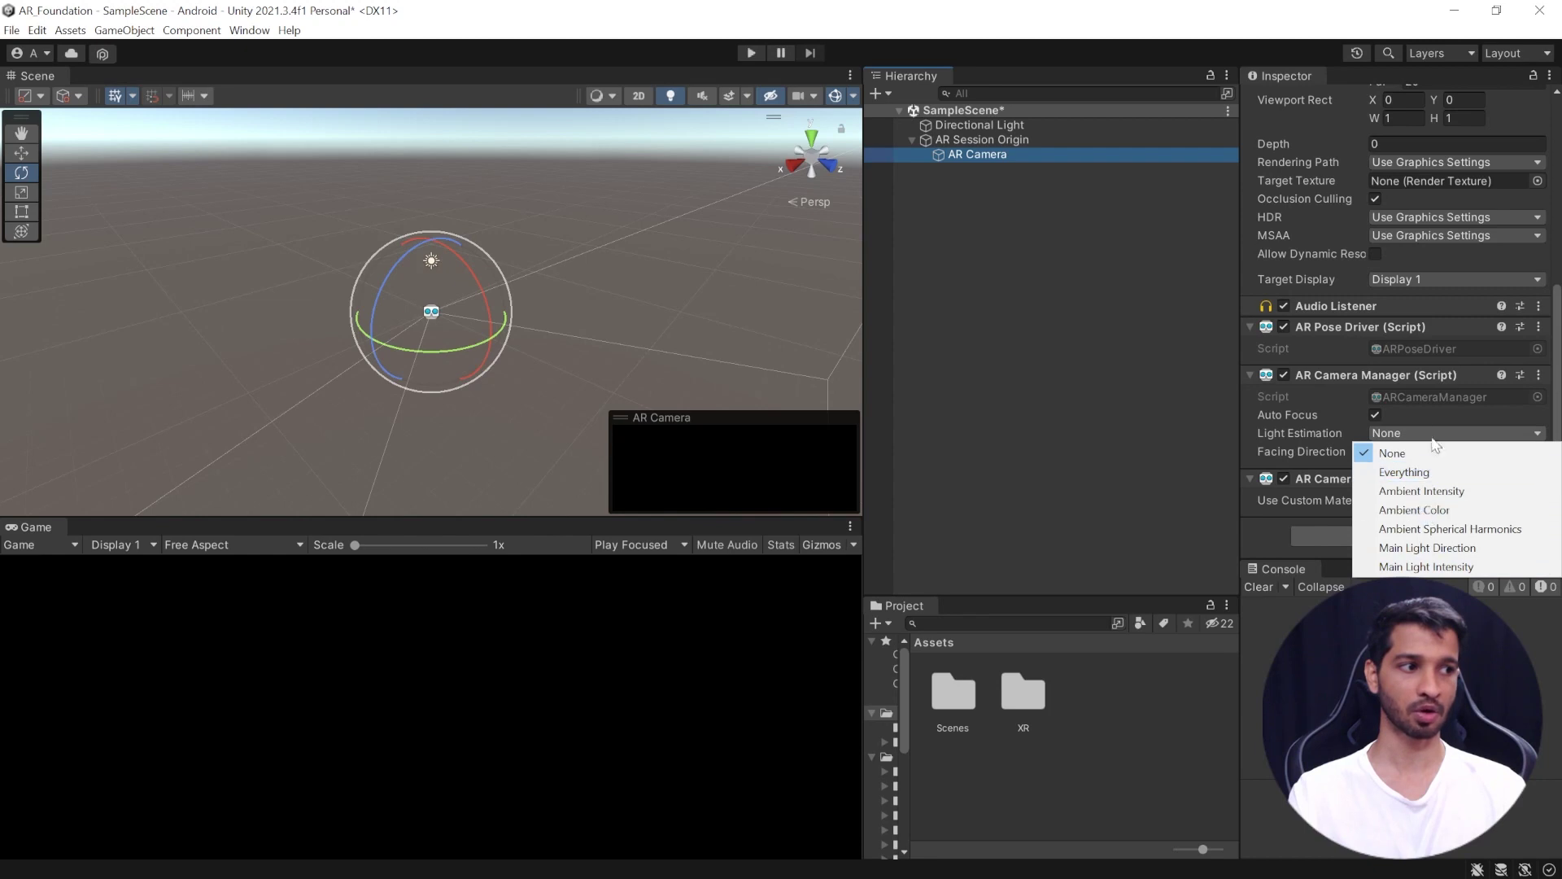
left_click(1422, 412)
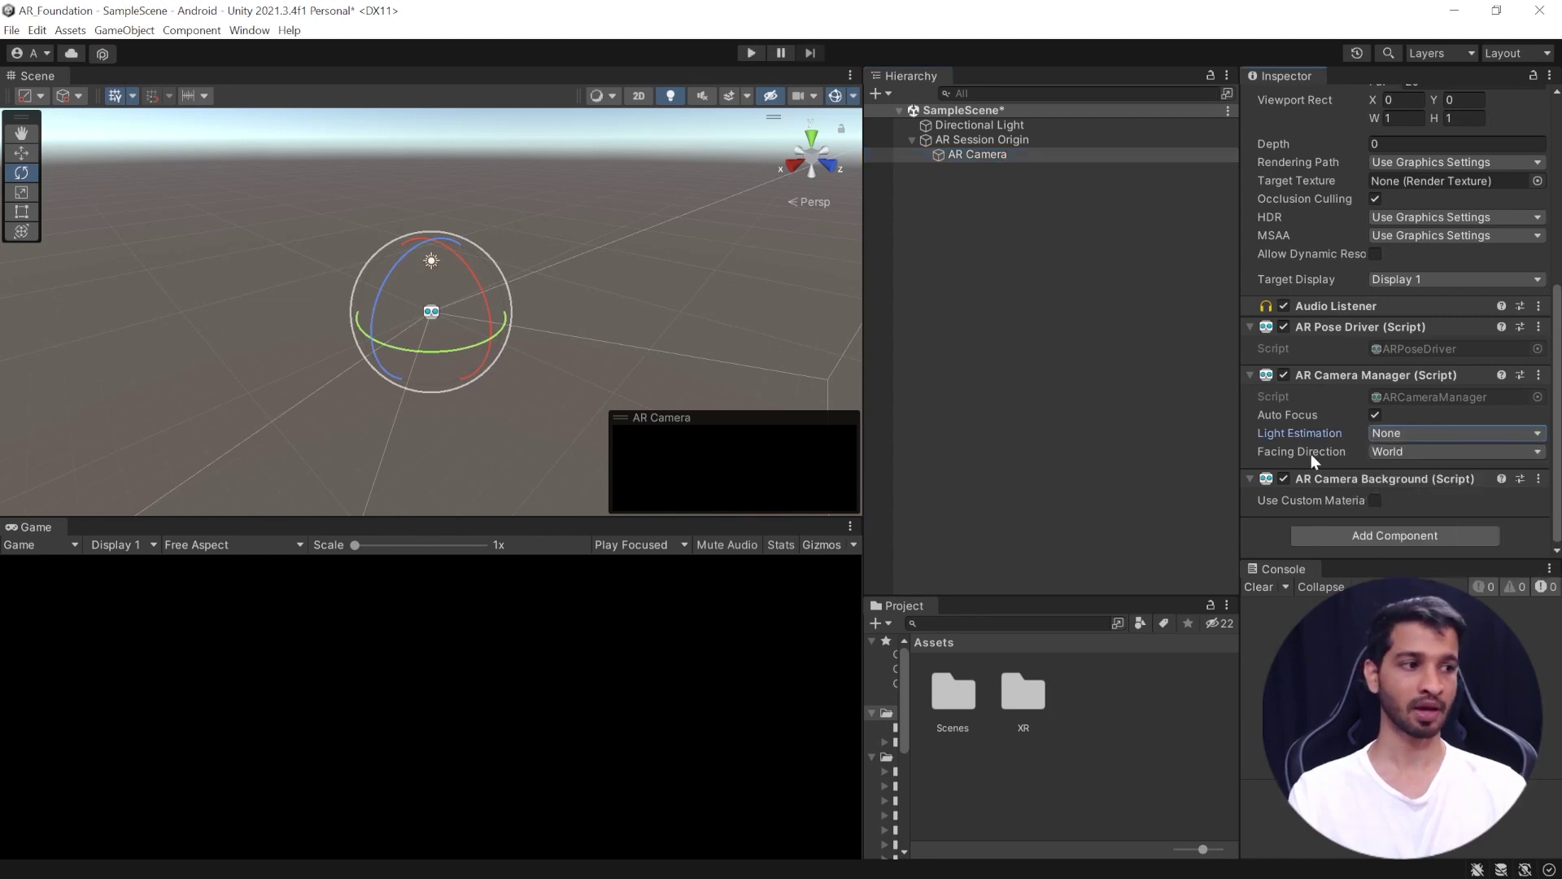
left_click(1389, 452)
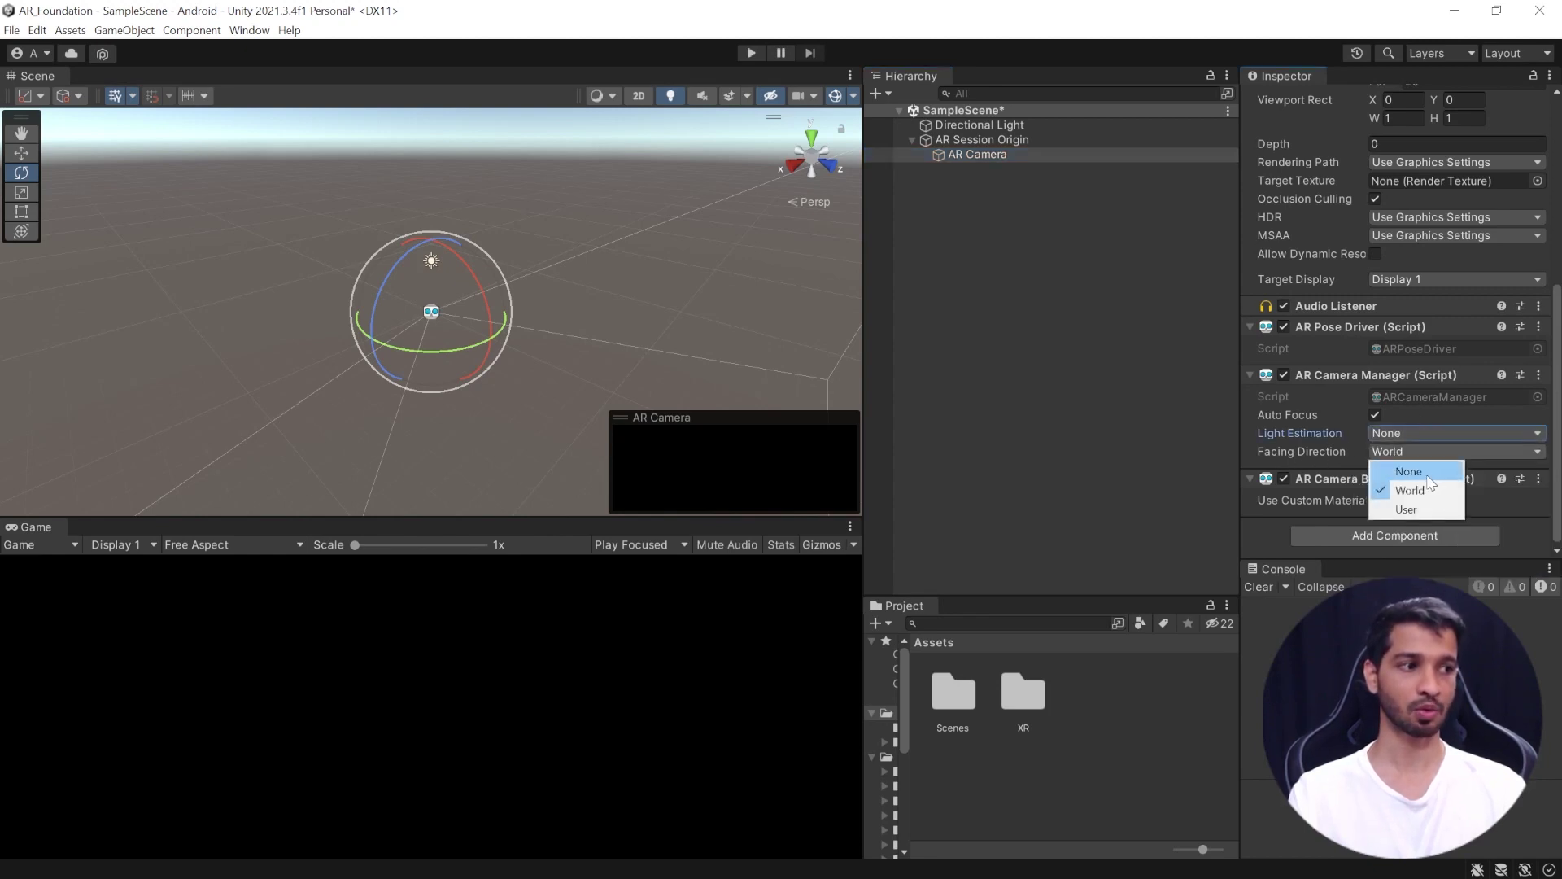
left_click(1424, 412)
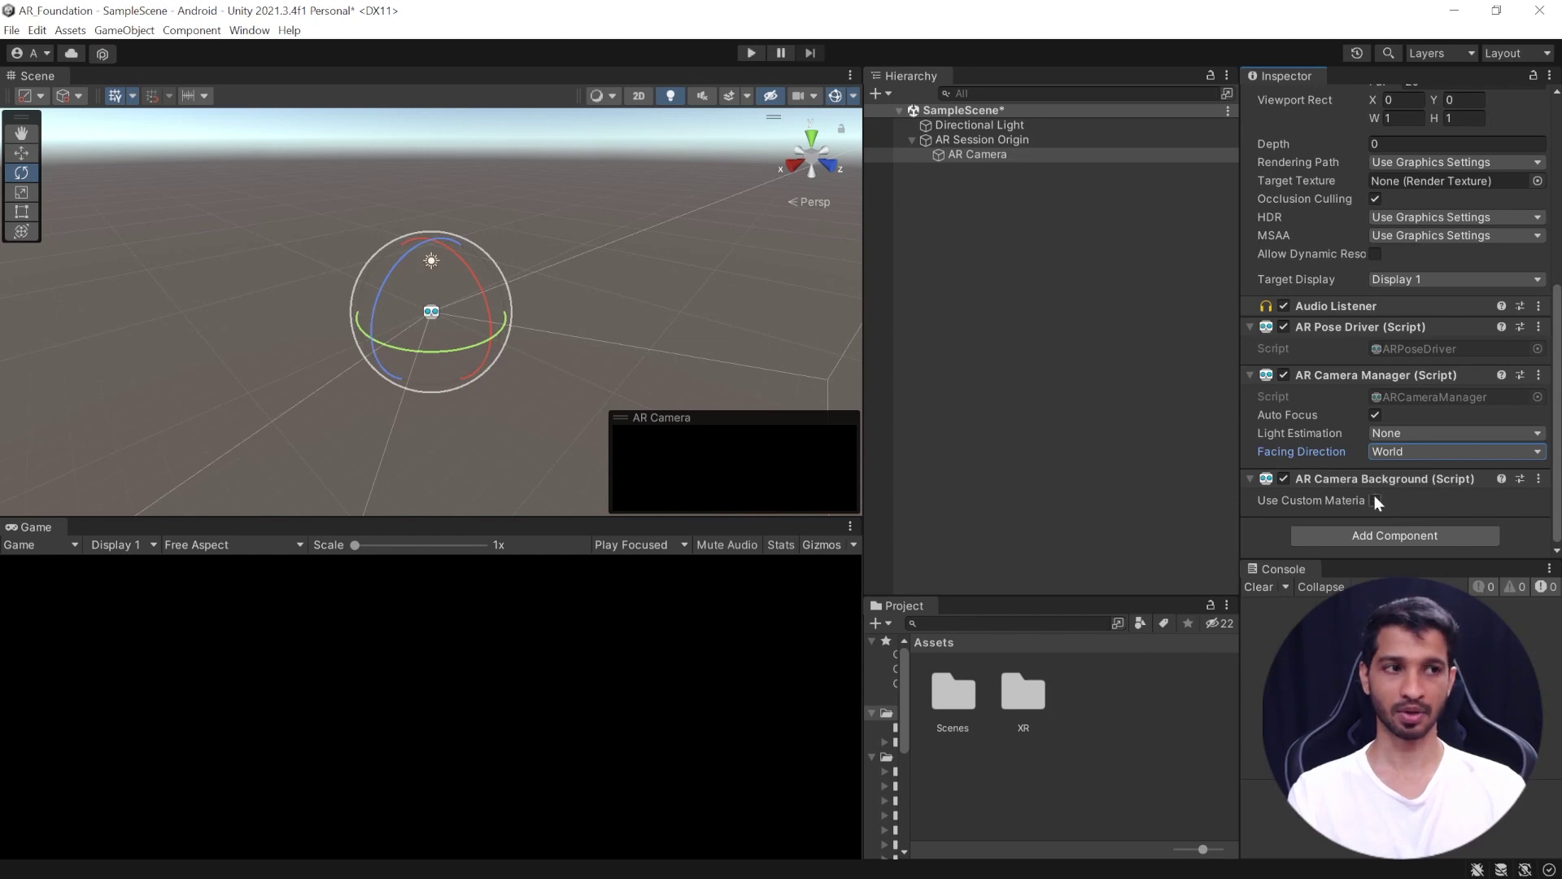
right_click(928, 157)
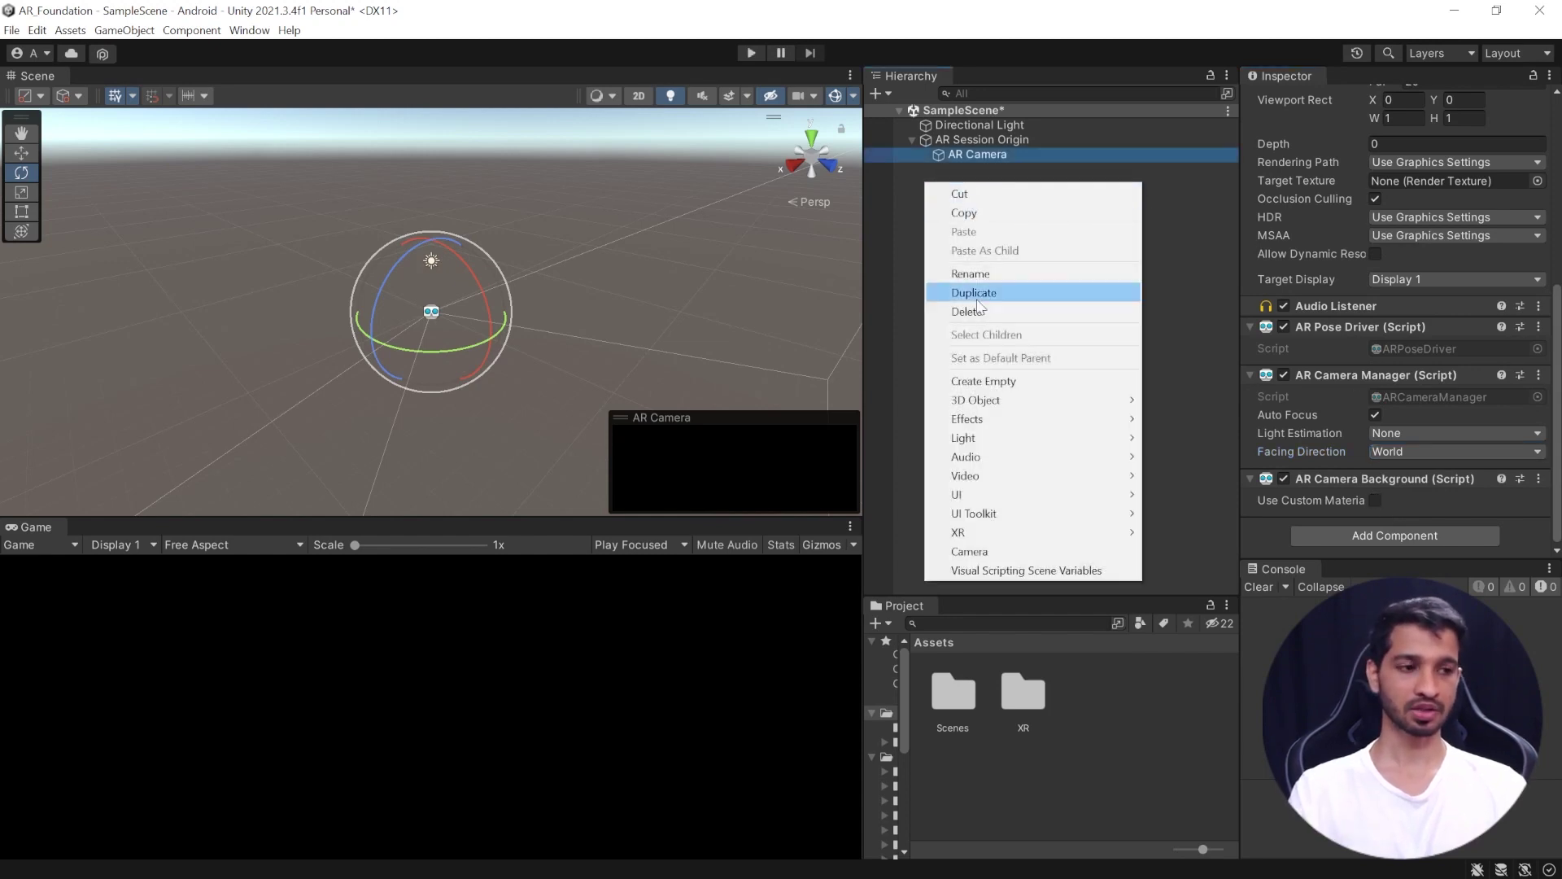
Step: Add an XR > AR Session object, inspect it, then collapse AR Session Origin
mouse_move(1066, 533)
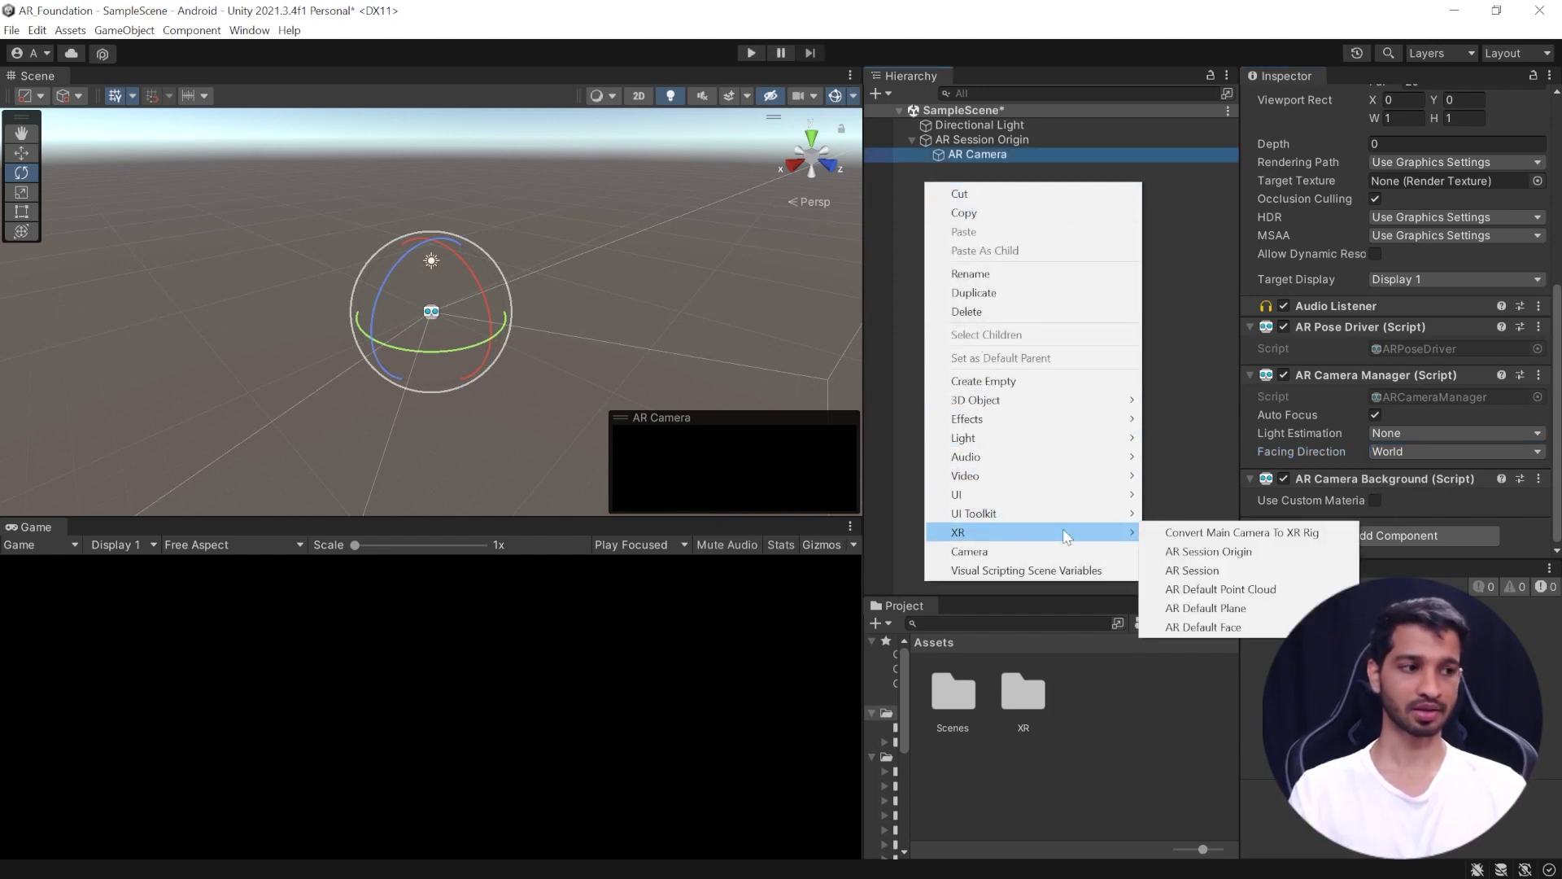
left_click(1195, 572)
left_click(964, 170)
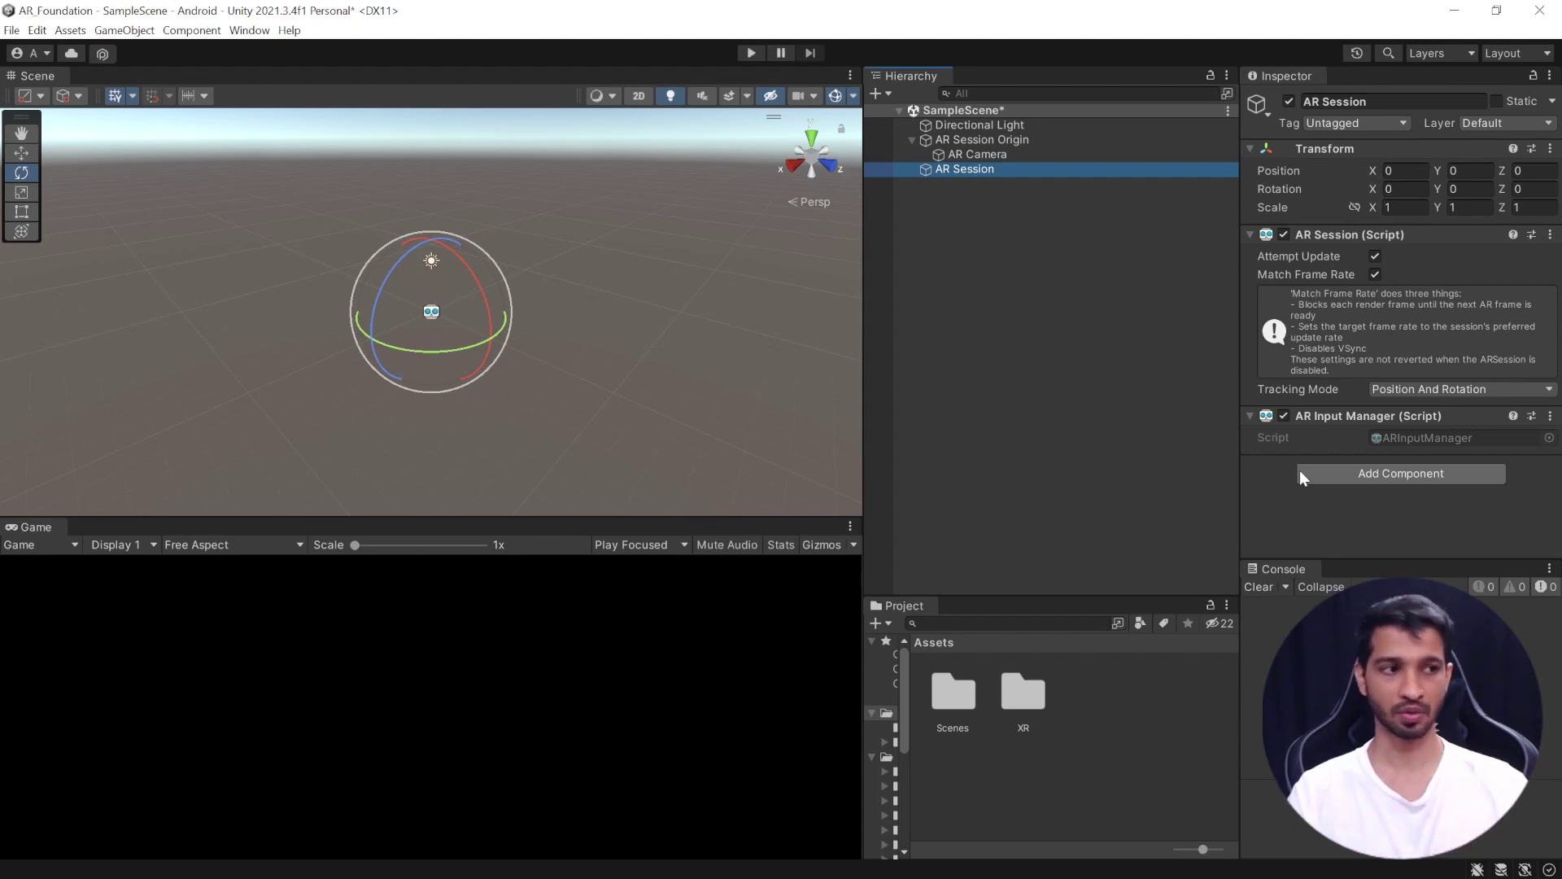
left_click(911, 139)
left_click(981, 168)
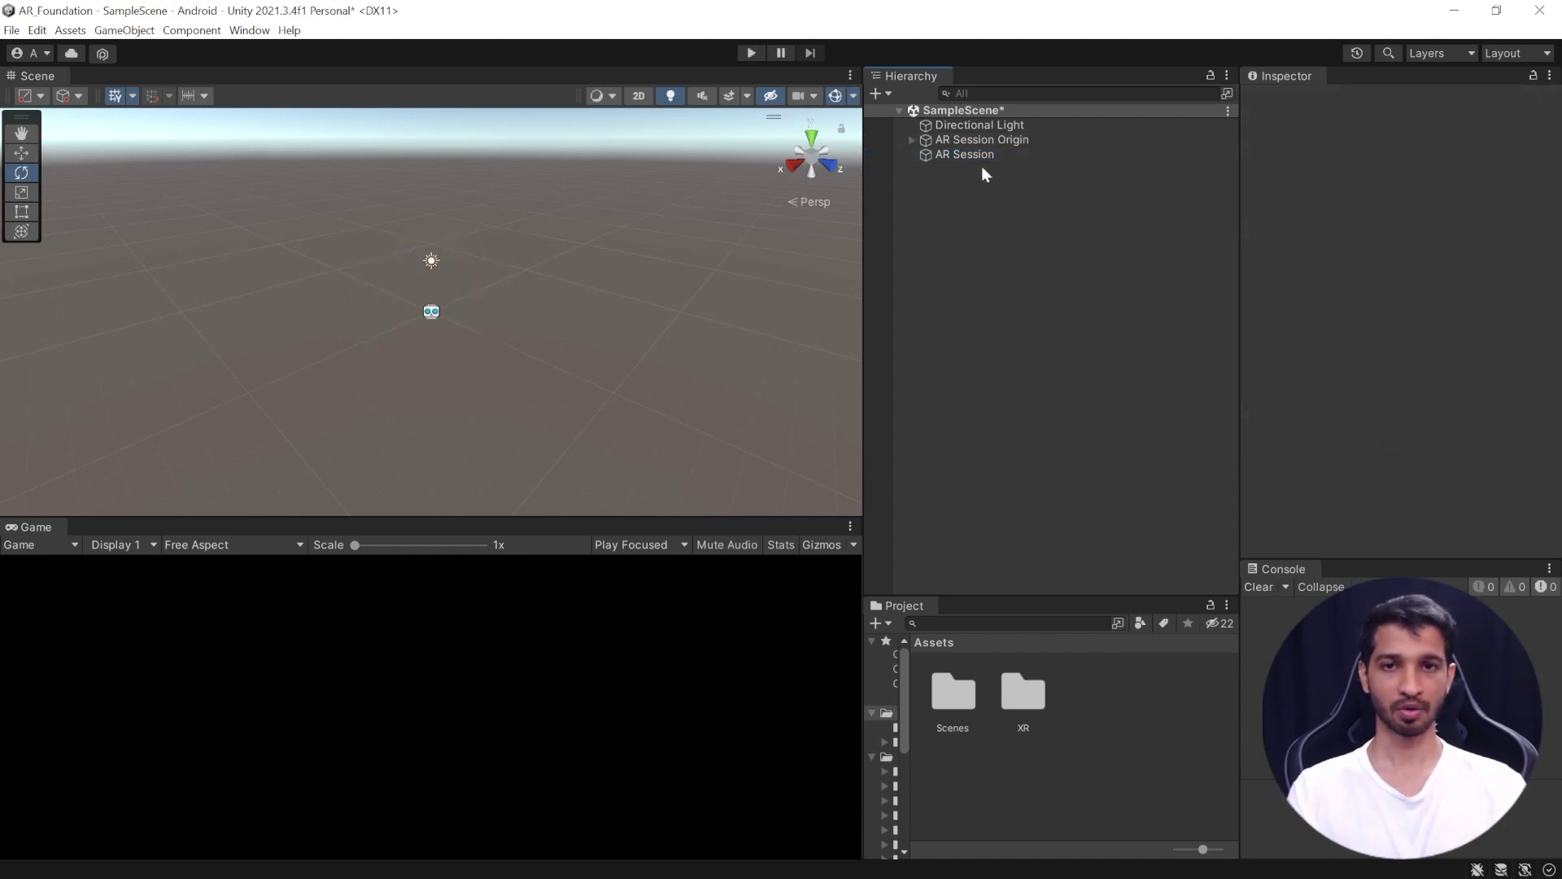
Step: Add a cube and move it 1.27 units forward along Z
right_click(923, 188)
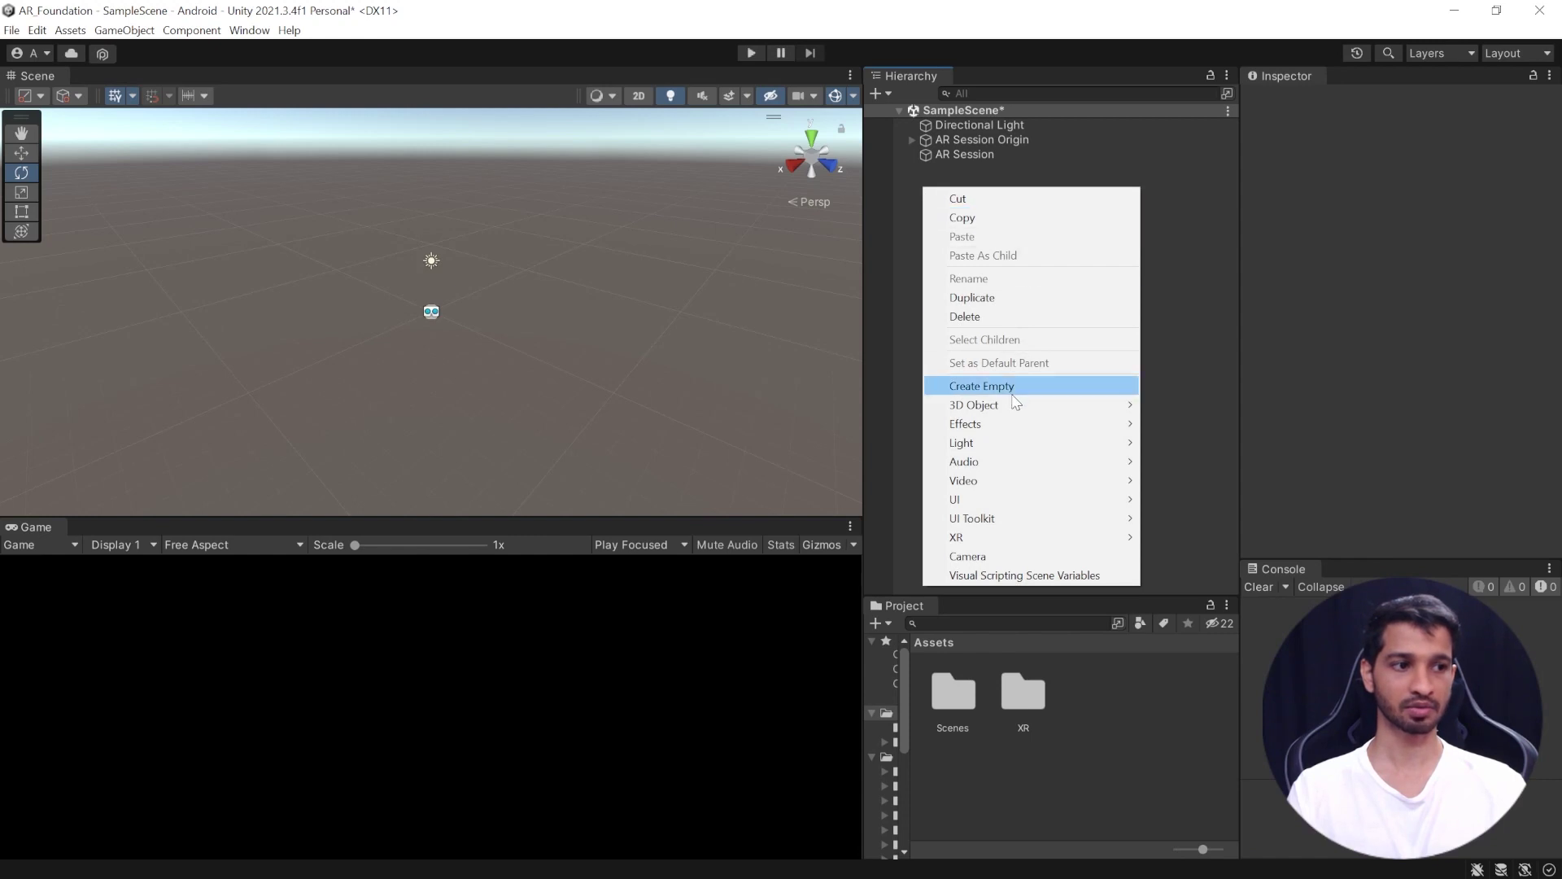
mouse_move(1008, 403)
left_click(1230, 407)
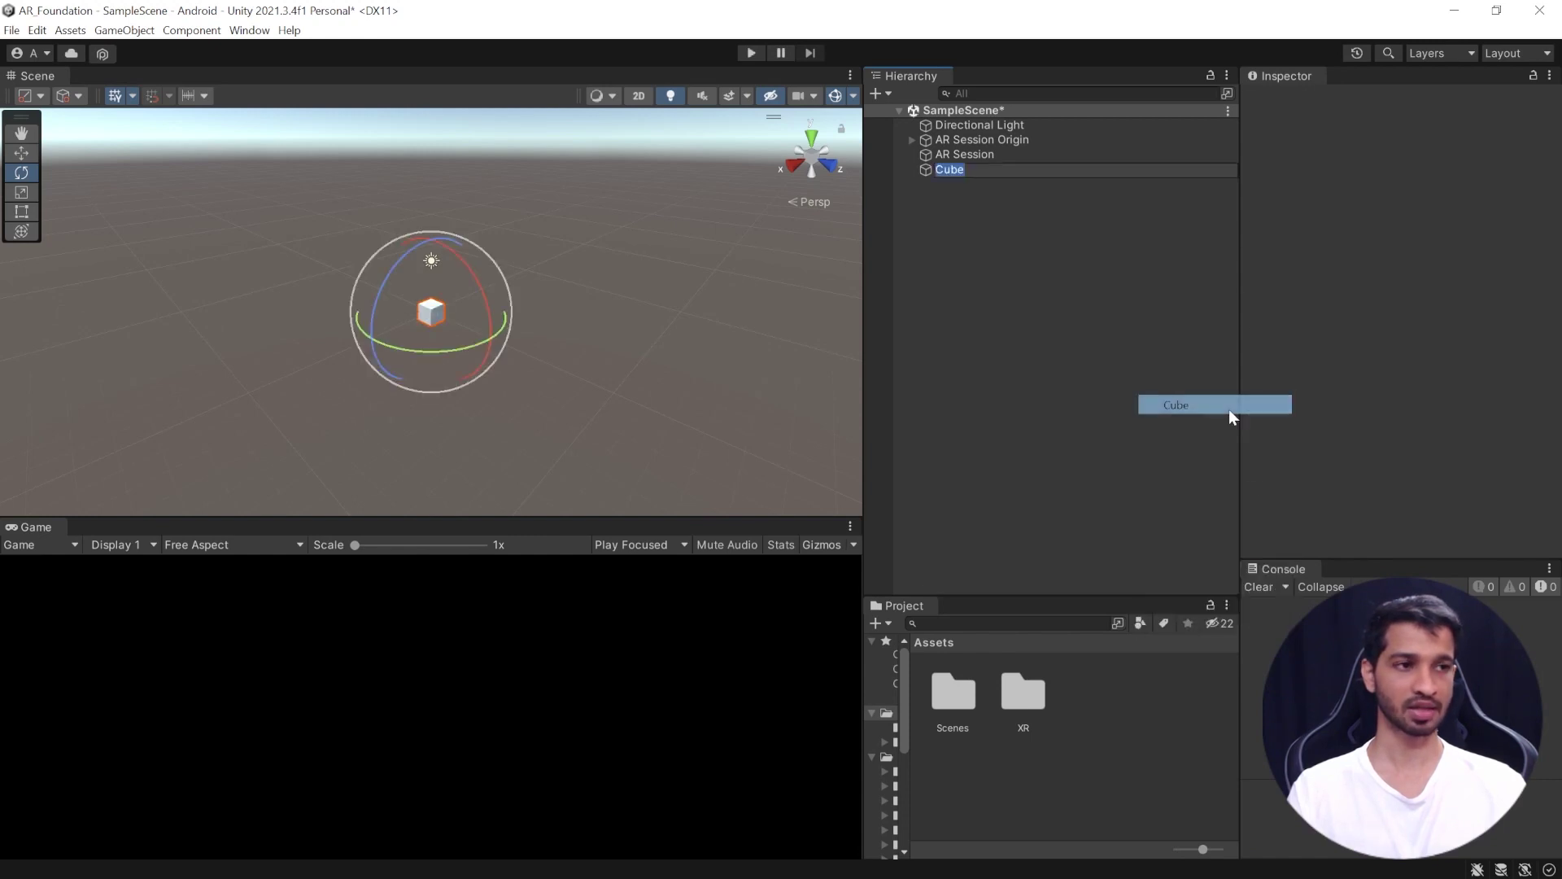
left_click(21, 153)
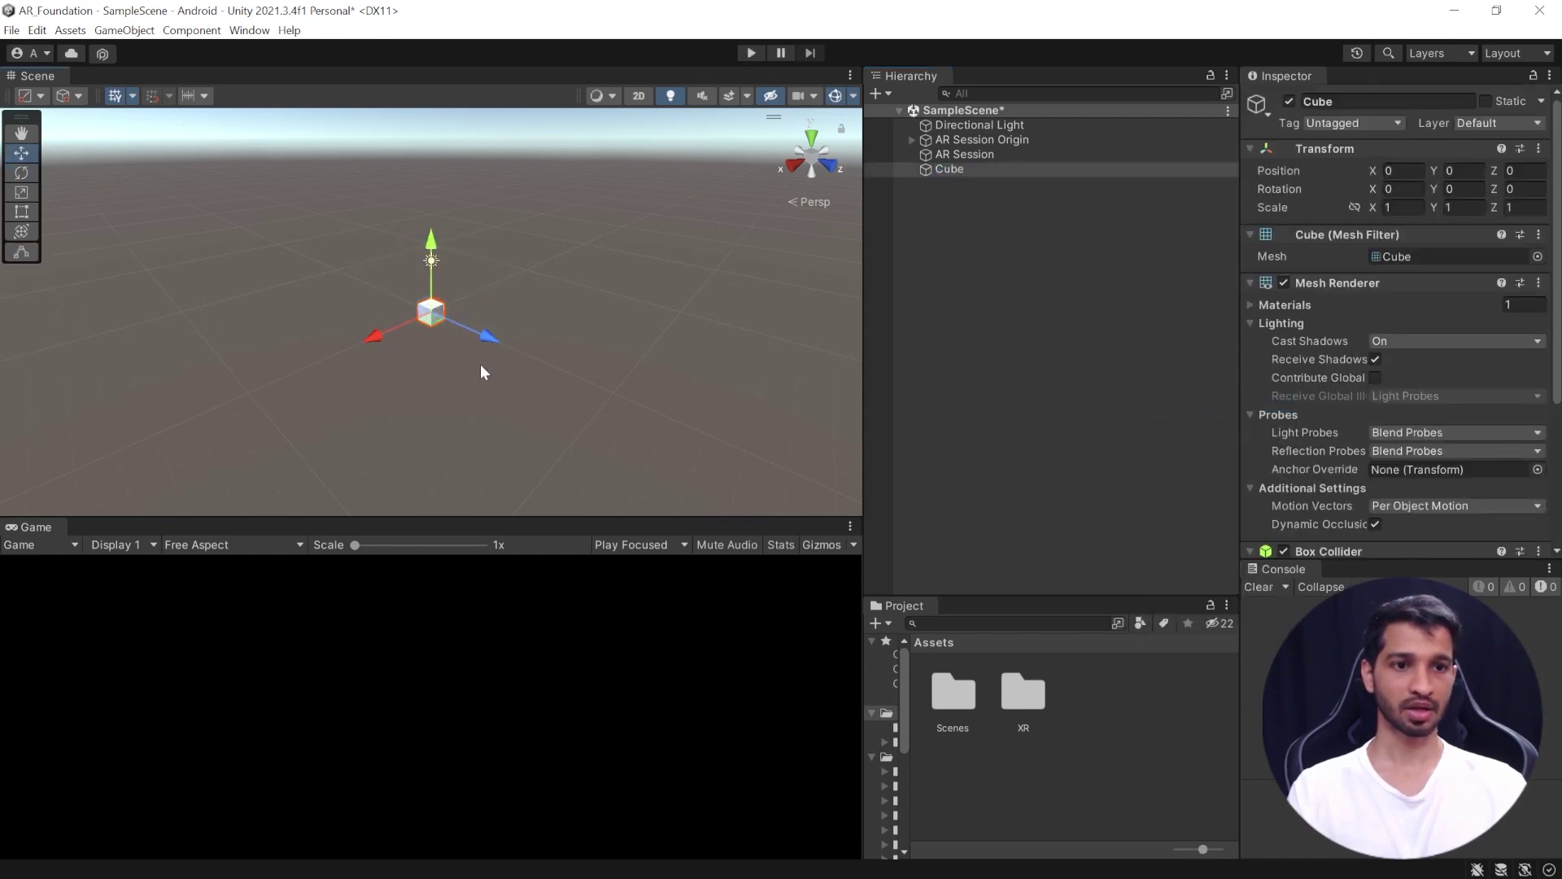
left_click_drag(488, 347, 508, 356)
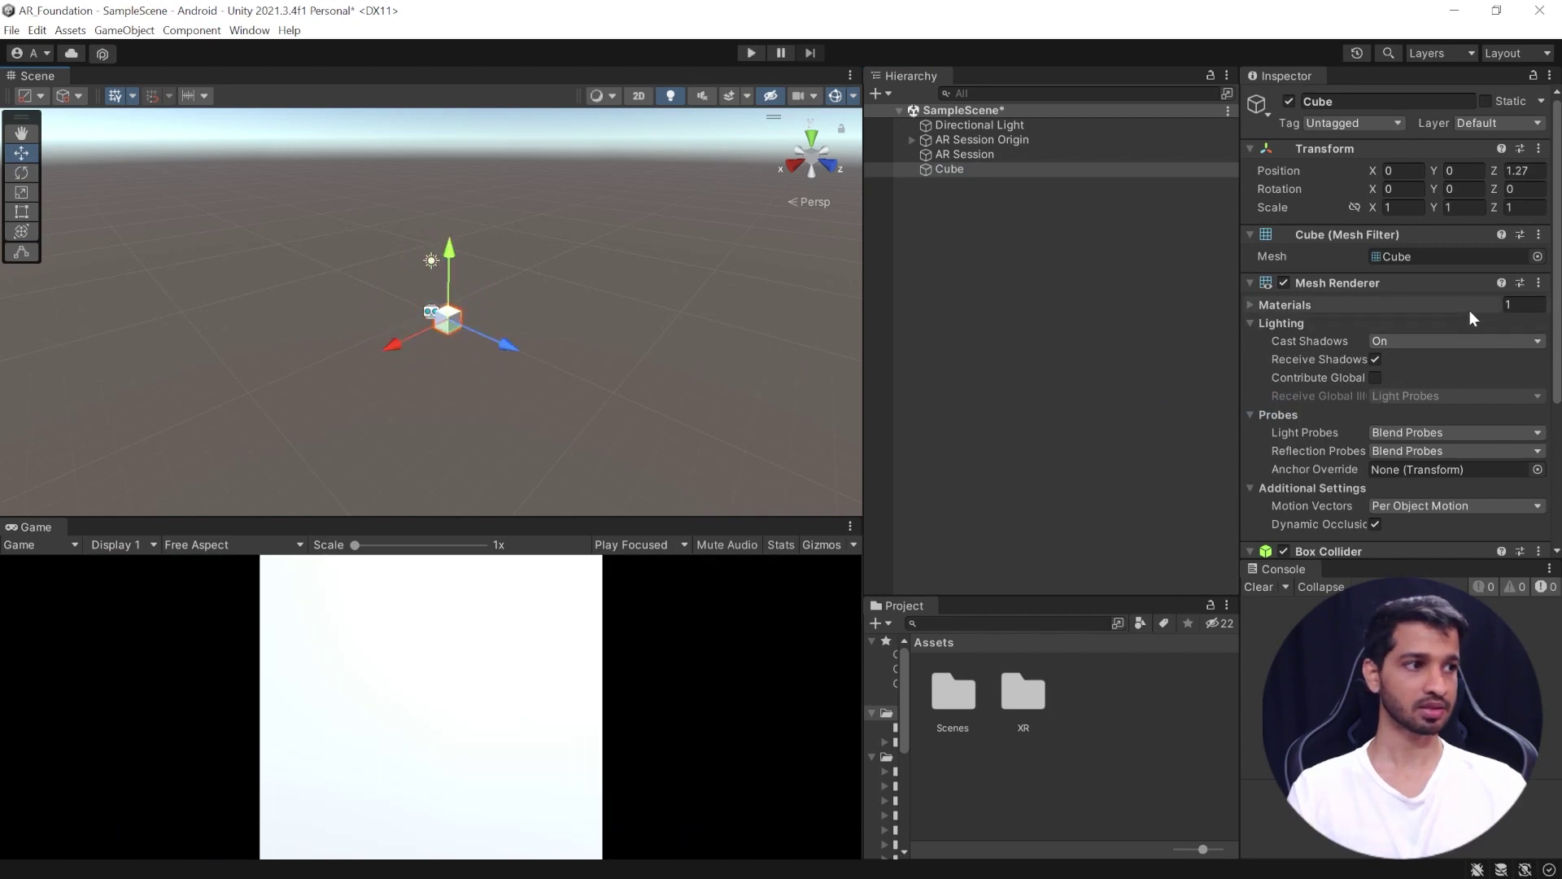
Step: Set the cube's scale to 0.3 on X, Y and Z
left_click(1417, 211)
type("0.3")
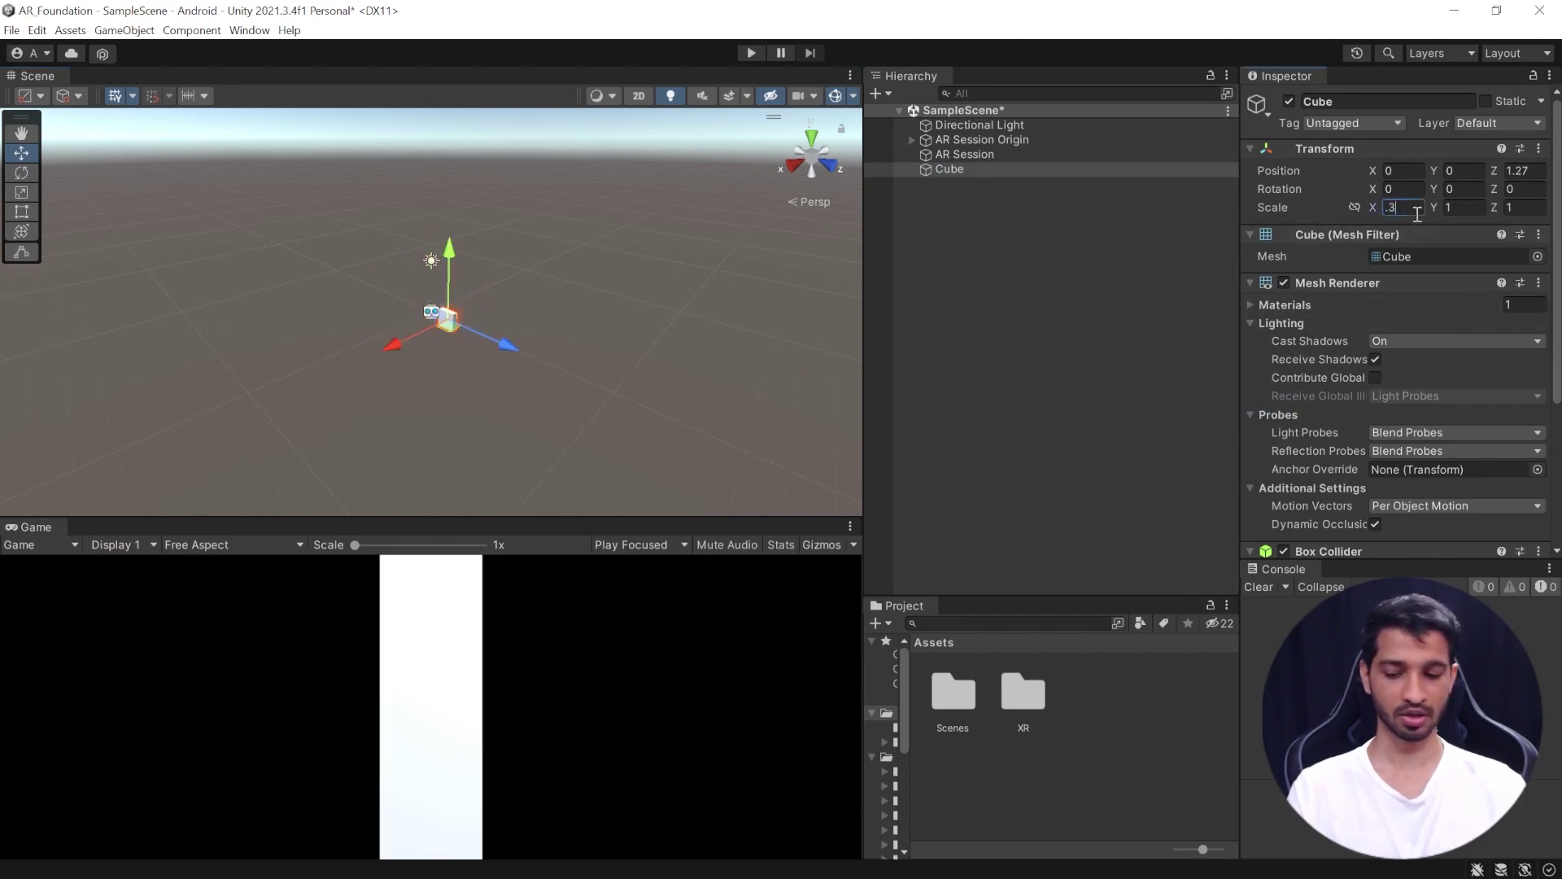
key("Tab")
key("Tab")
type("3")
left_click(1456, 207)
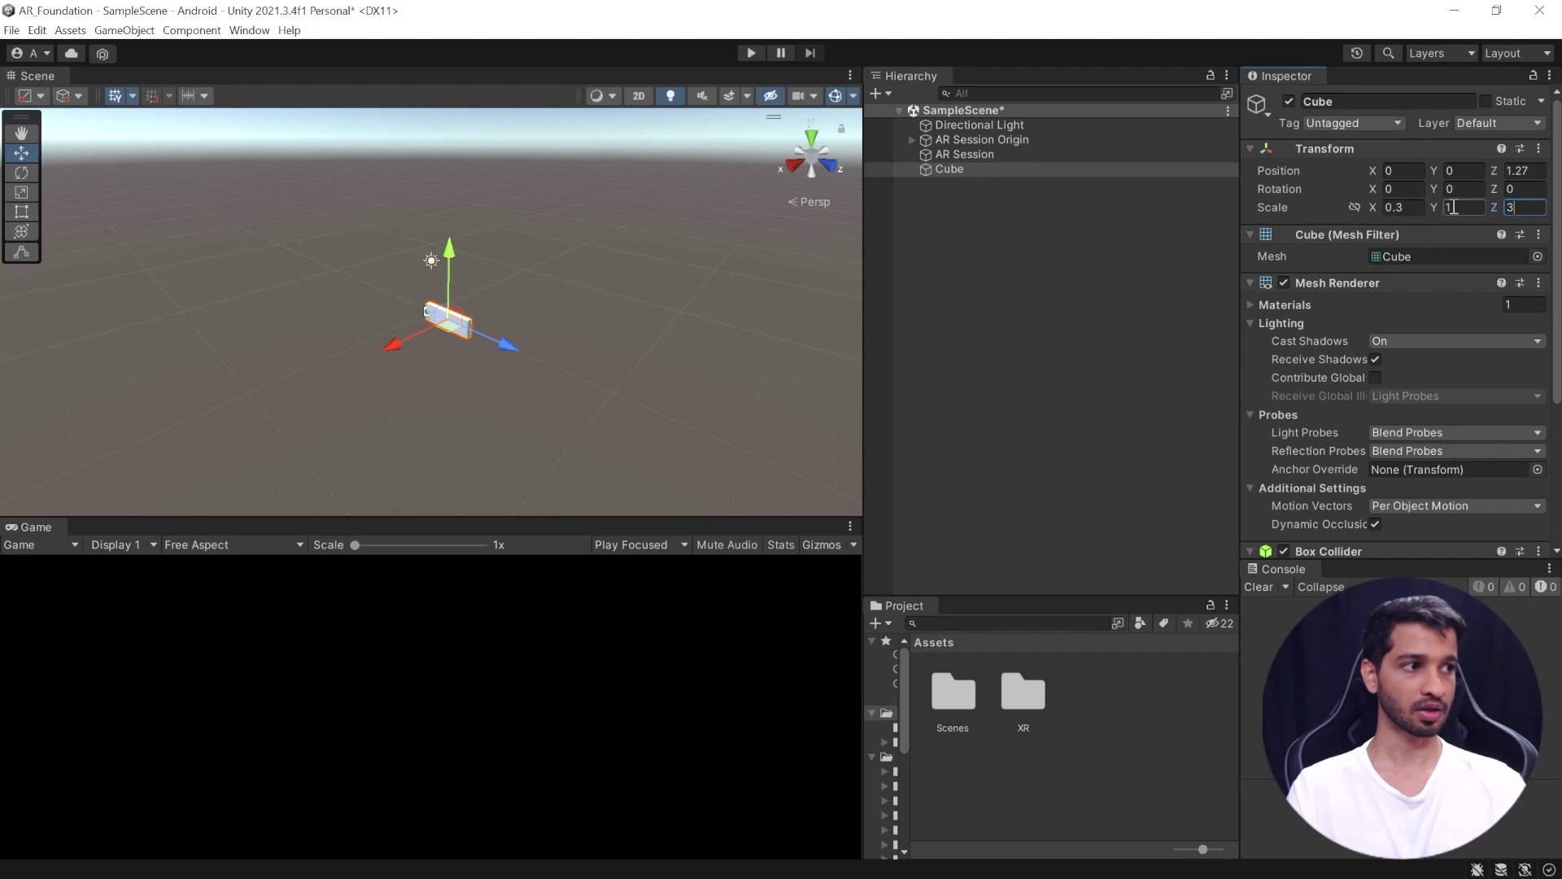
type("0.3")
key("Tab")
type("0.3")
key("Return")
Step: Tilt the cube about 26 degrees around Z and save the scene
key("e")
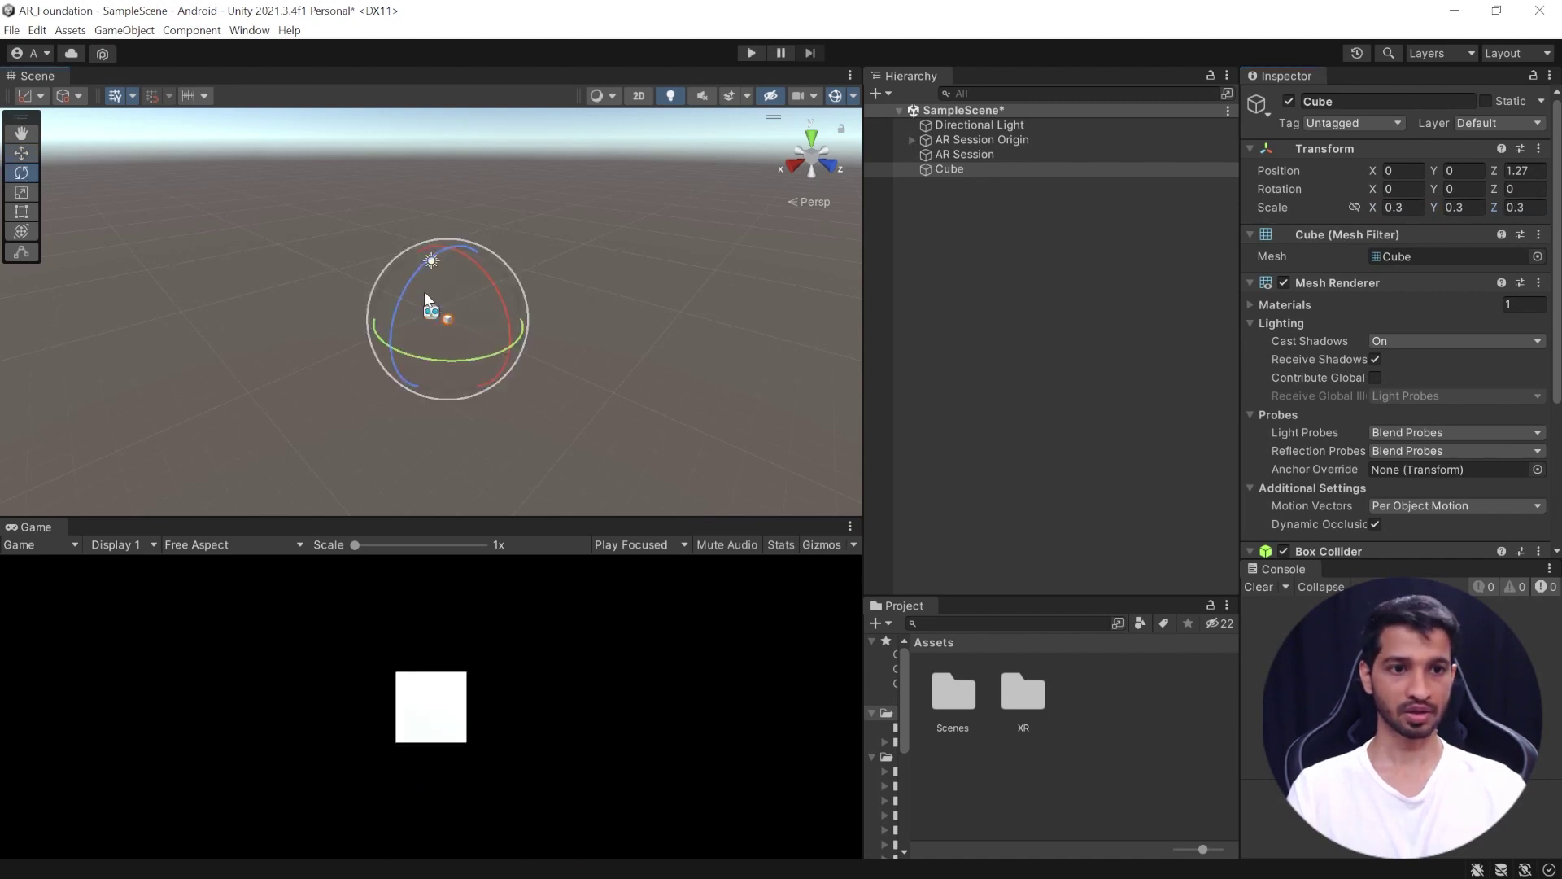
left_click_drag(406, 290, 547, 371)
left_click(1023, 316)
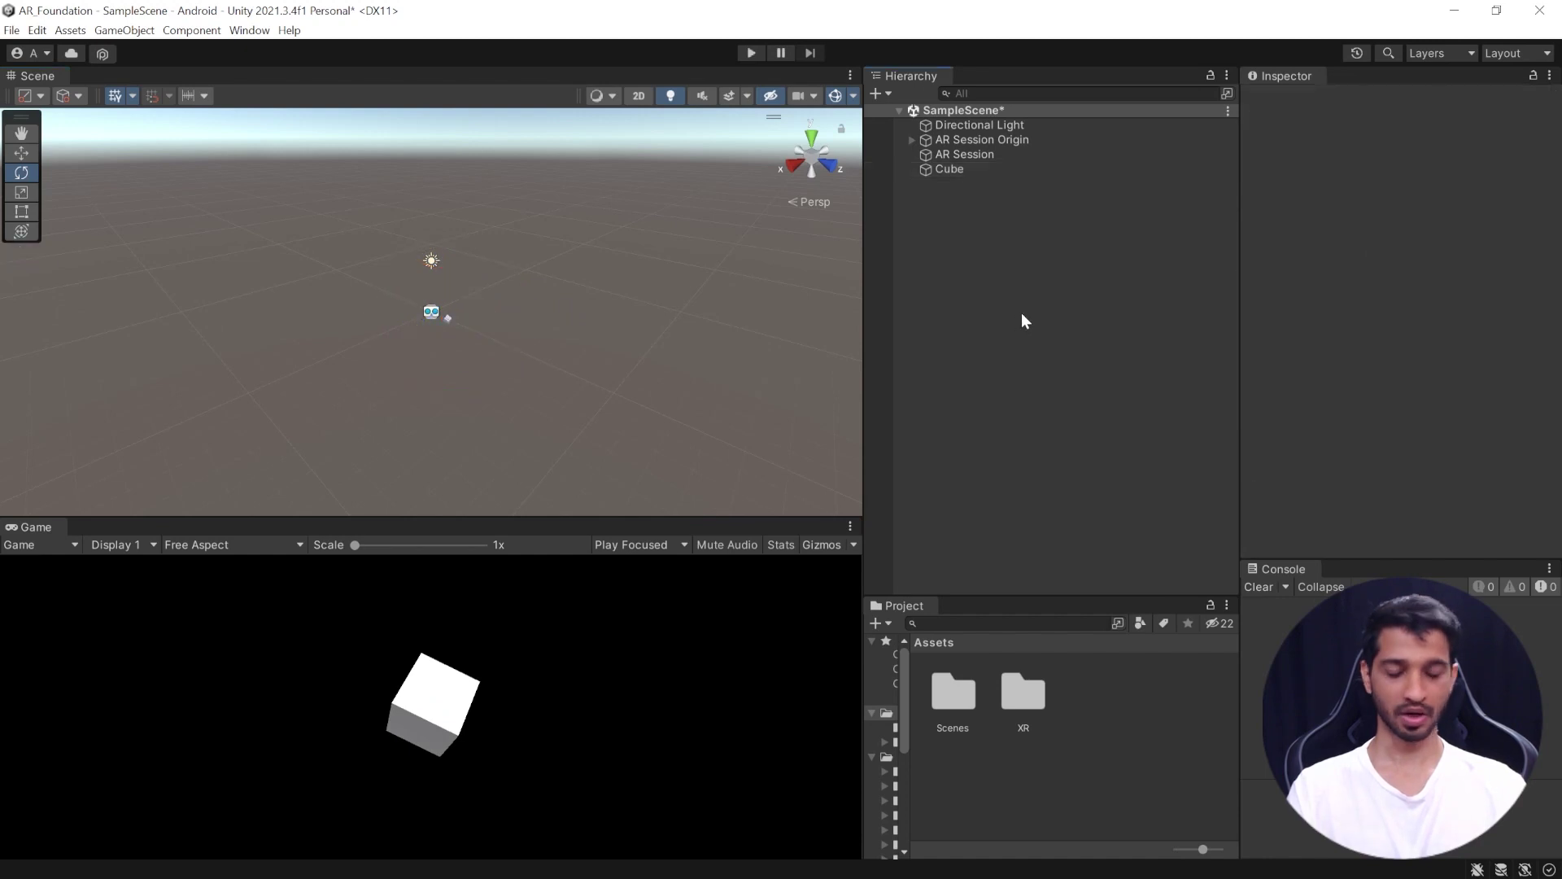
key("ctrl+s")
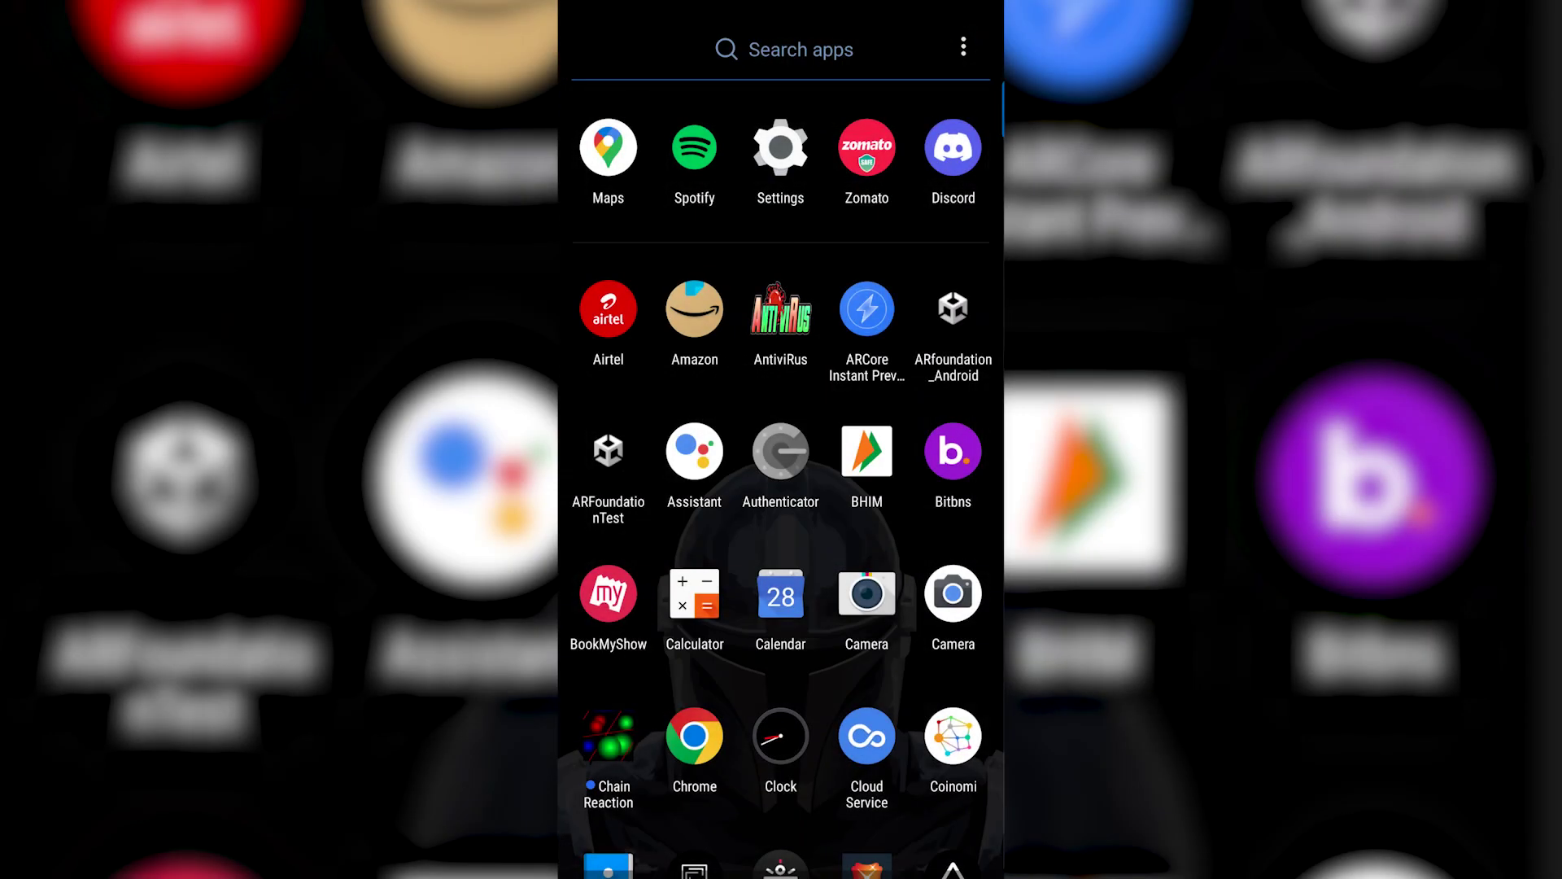
Step: In the phone's Settings > About phone, tap Build number to unlock developer options
left_click(780, 147)
scroll(767, 500, "down", 5)
scroll(768, 500, "down", 10)
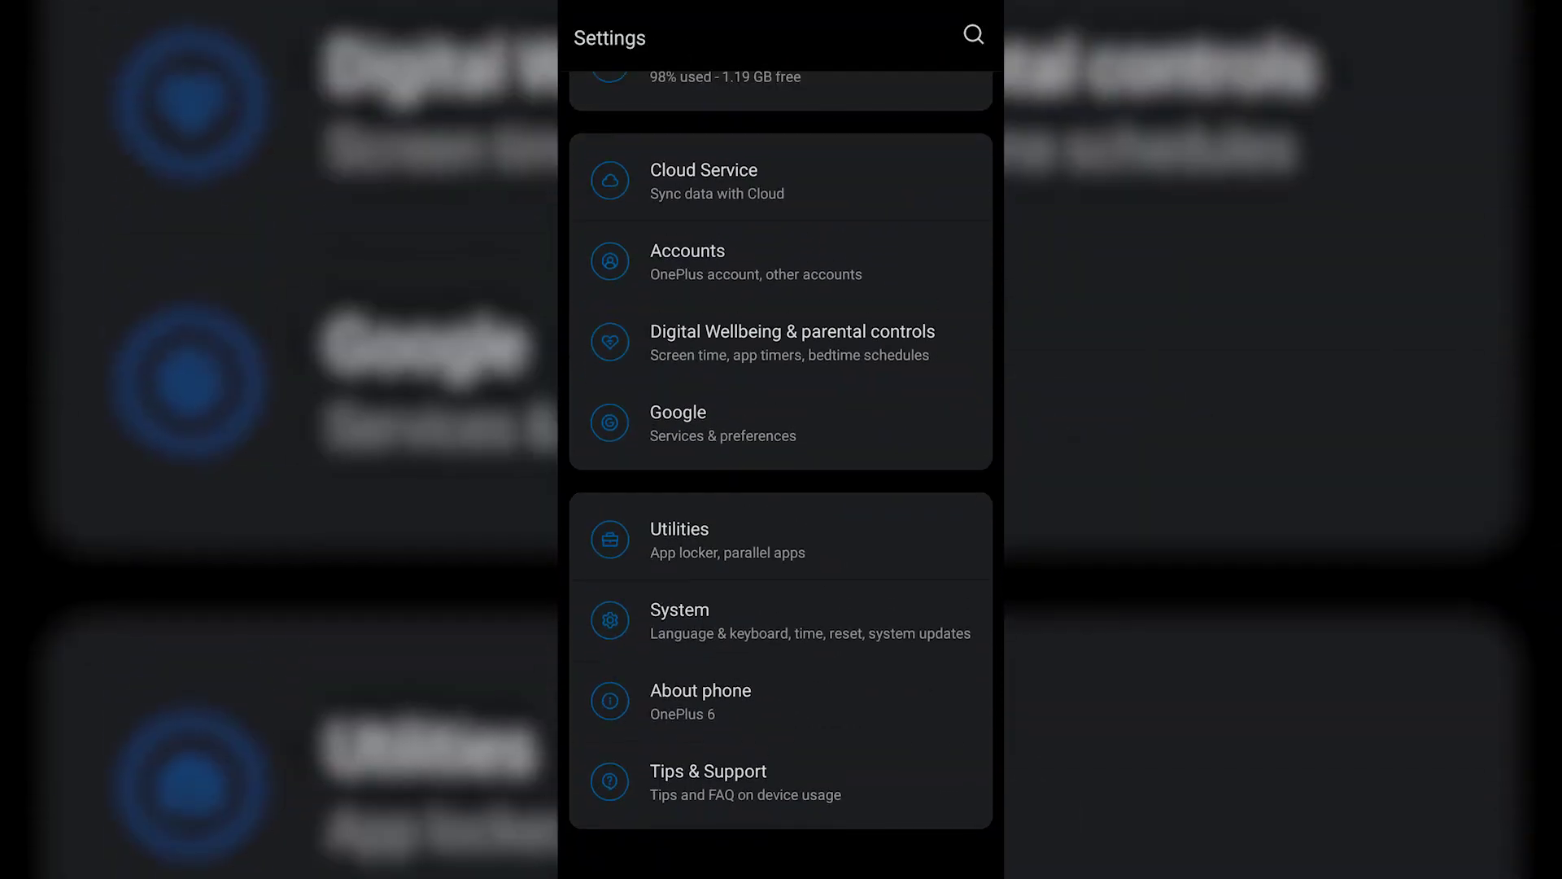
left_click(760, 700)
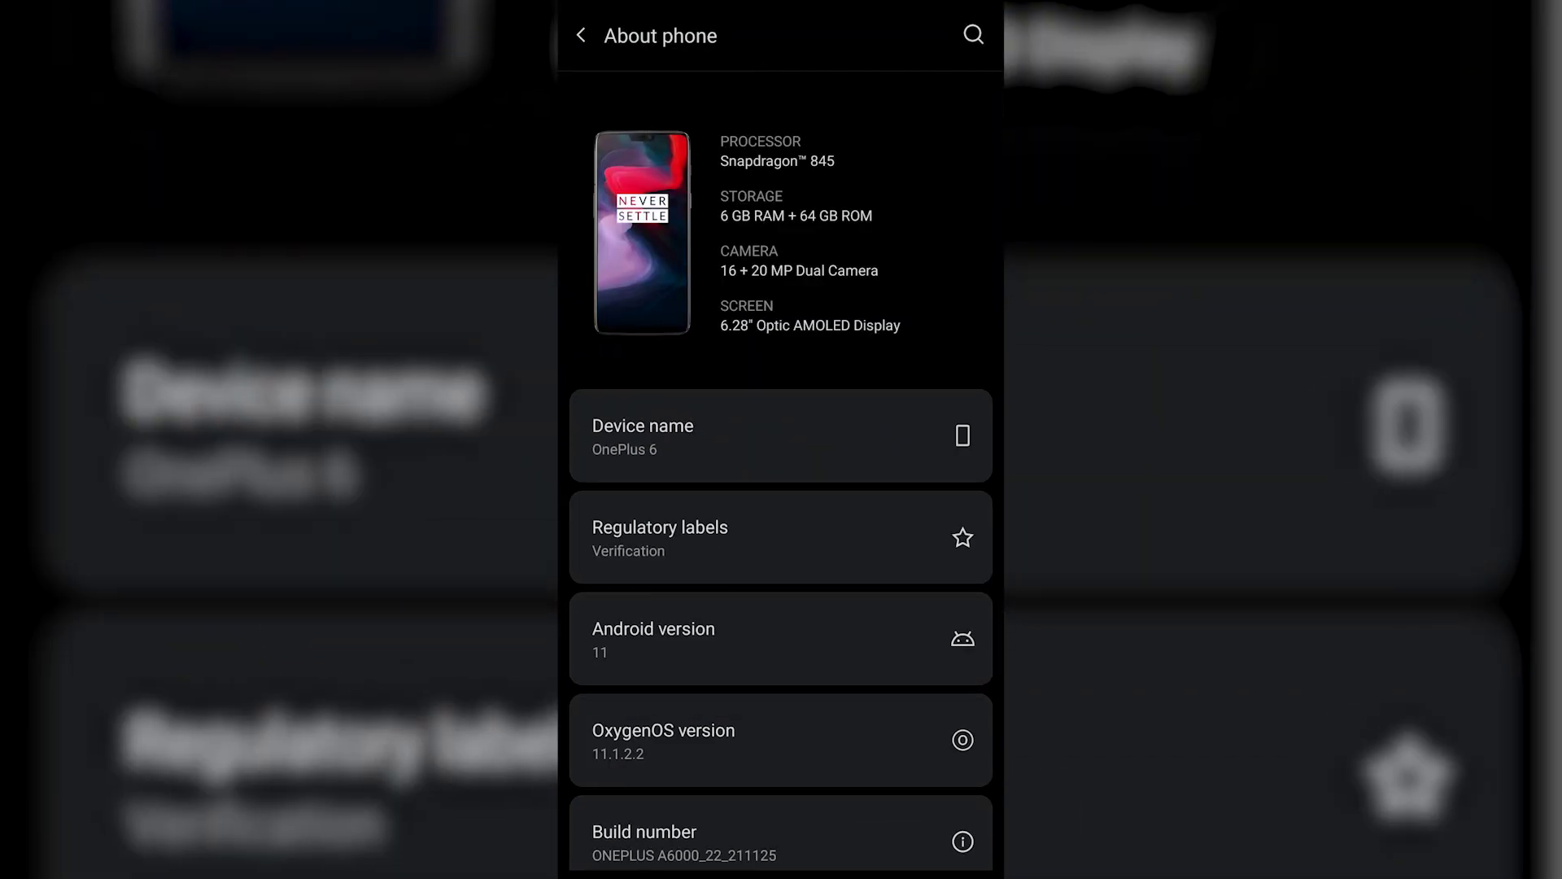
scroll(791, 362, "down", 5)
left_click(770, 464)
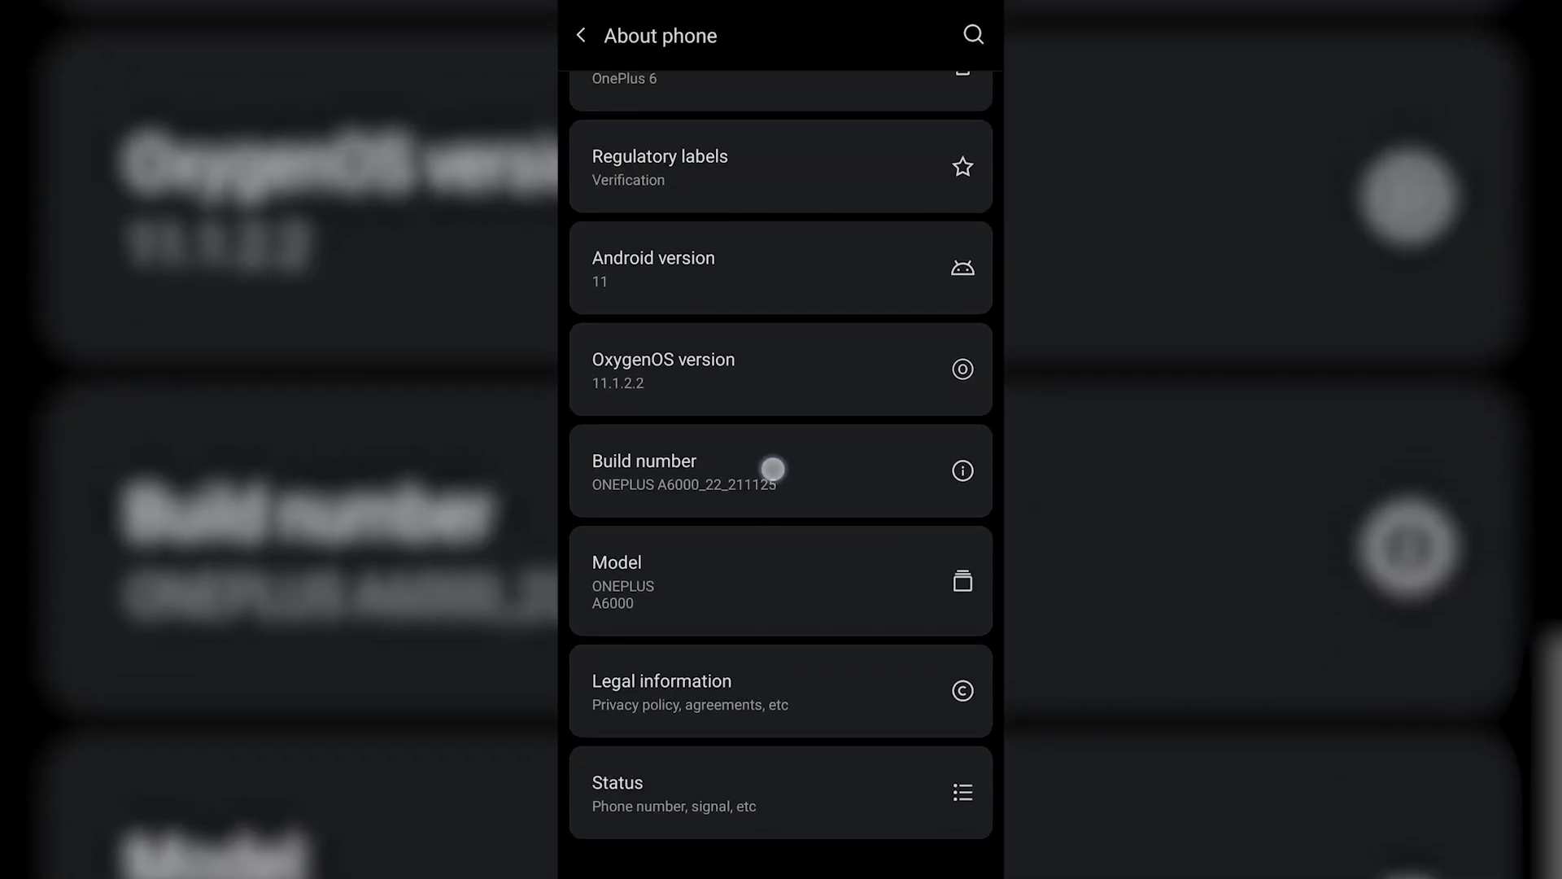
left_click(783, 460)
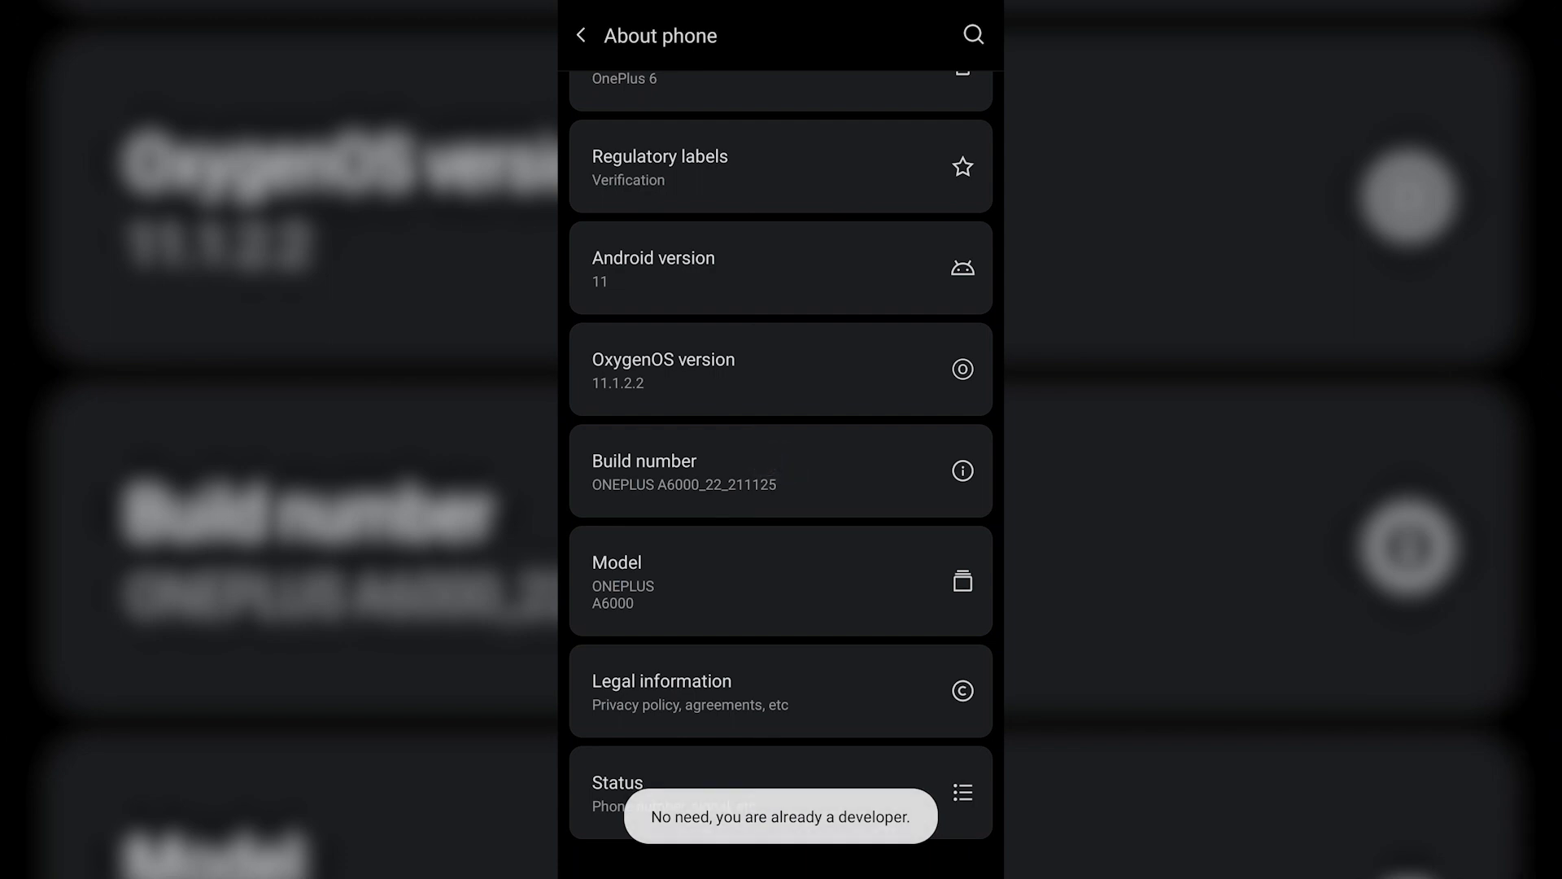
Step: Enable USB debugging under System > Developer Options and confirm with OK
key("Escape")
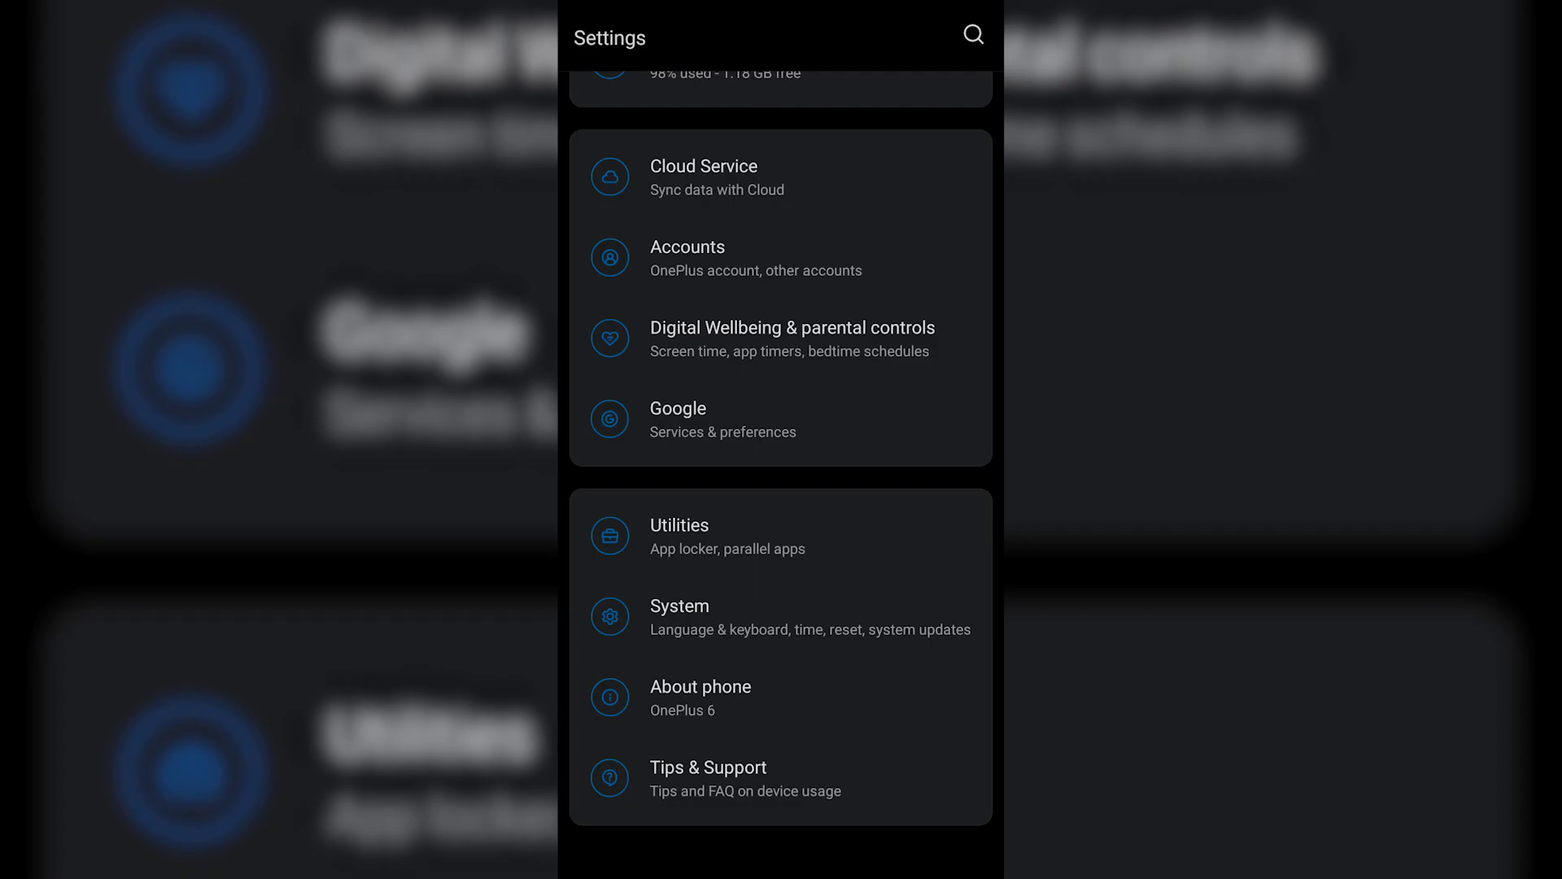
left_click(738, 614)
left_click_drag(729, 708, 773, 457)
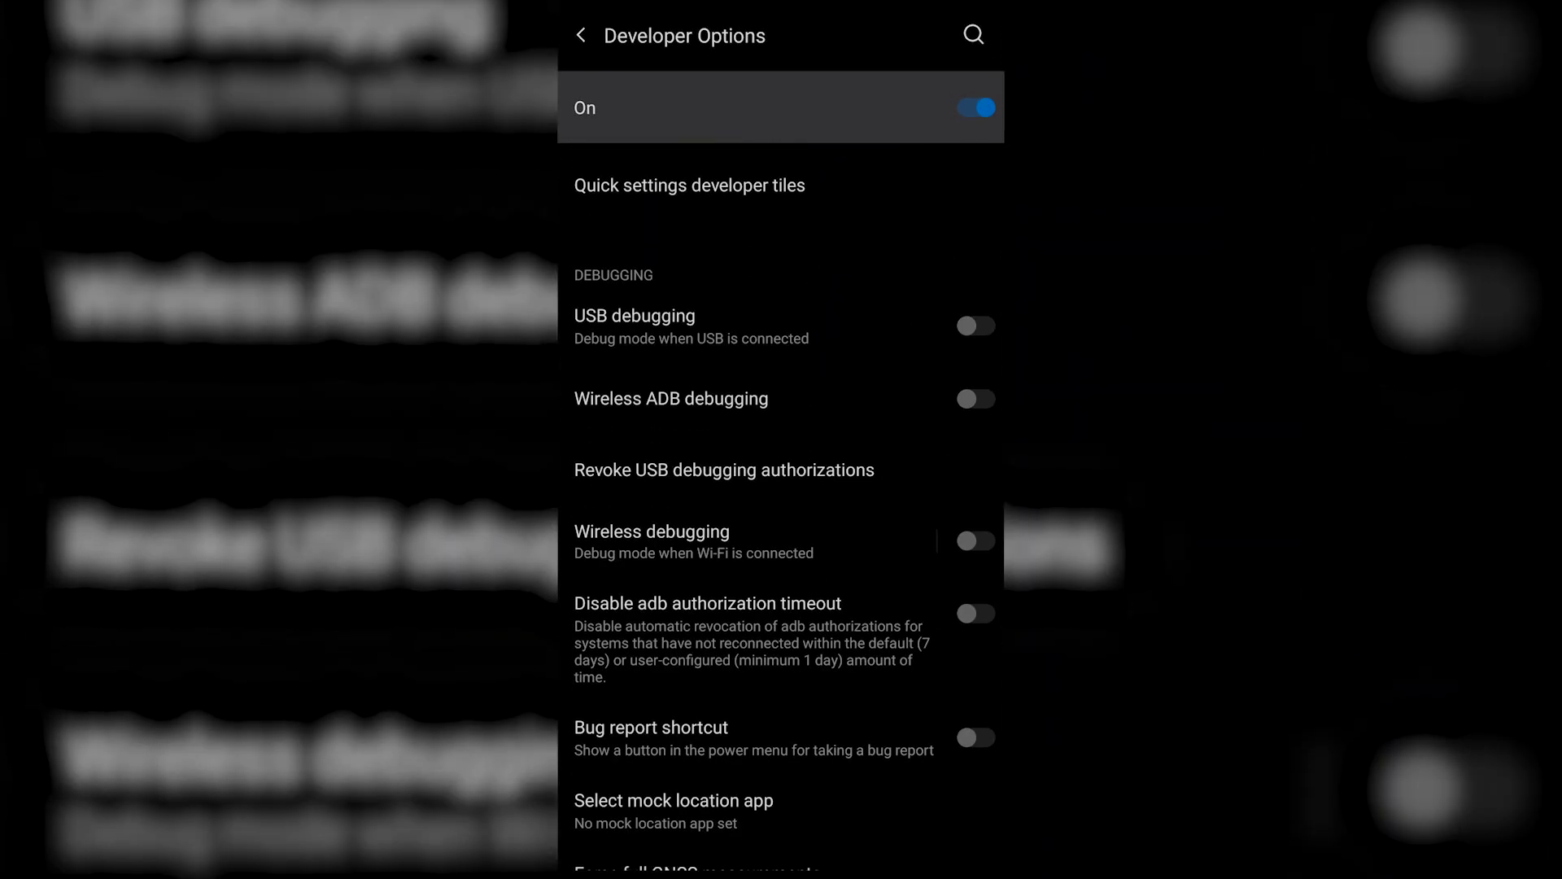
left_click(975, 325)
left_click(830, 476)
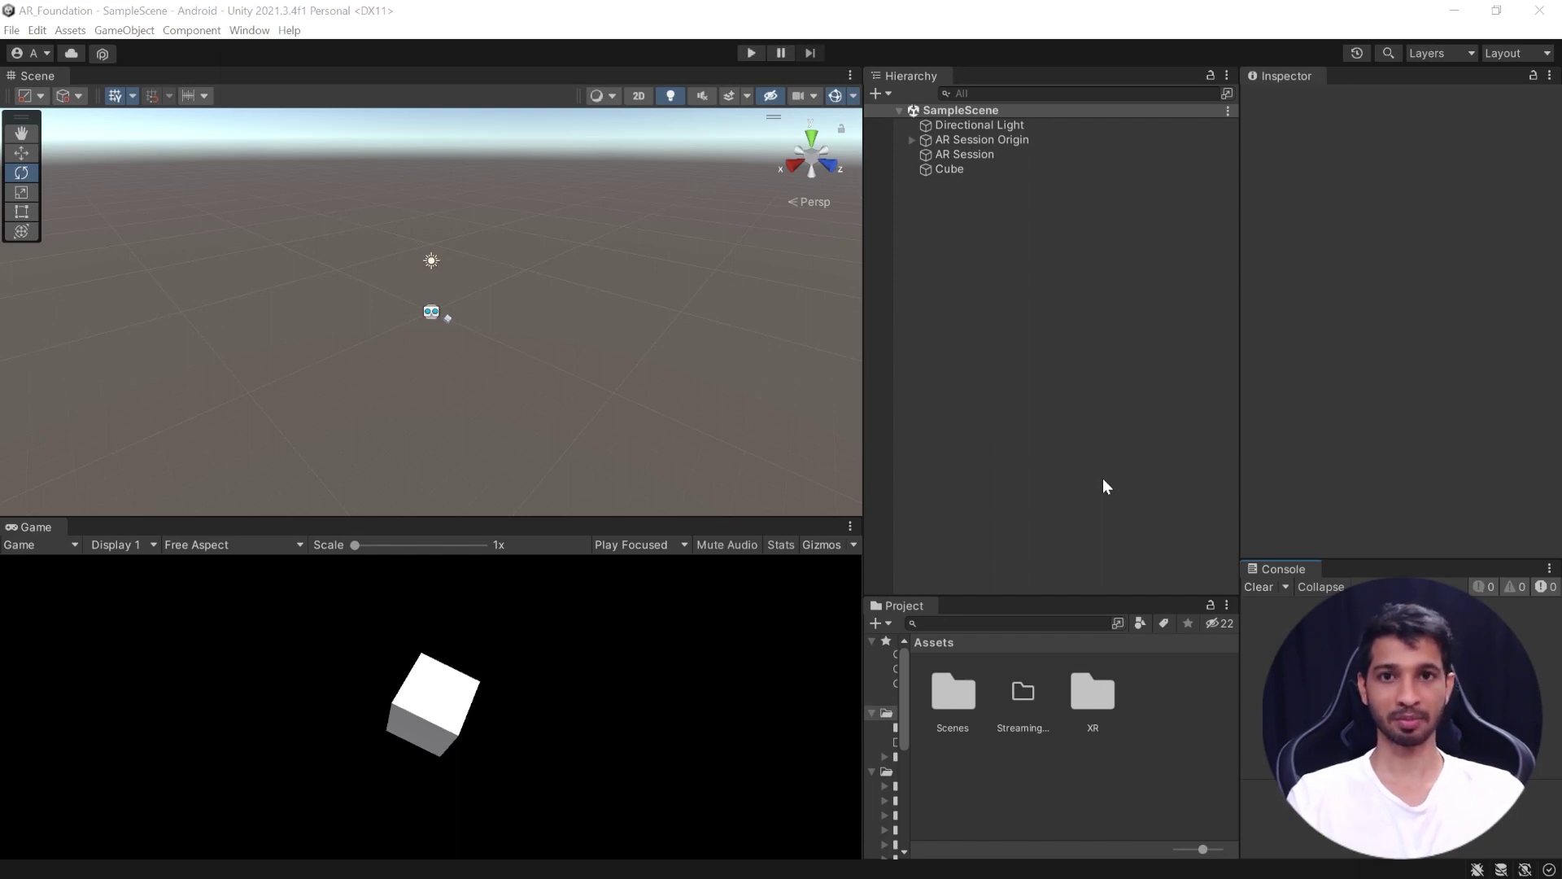
Step: Enable ARCore as the Android XR plug-in provider in the Player/Project Settings
left_click(11, 30)
left_click(59, 236)
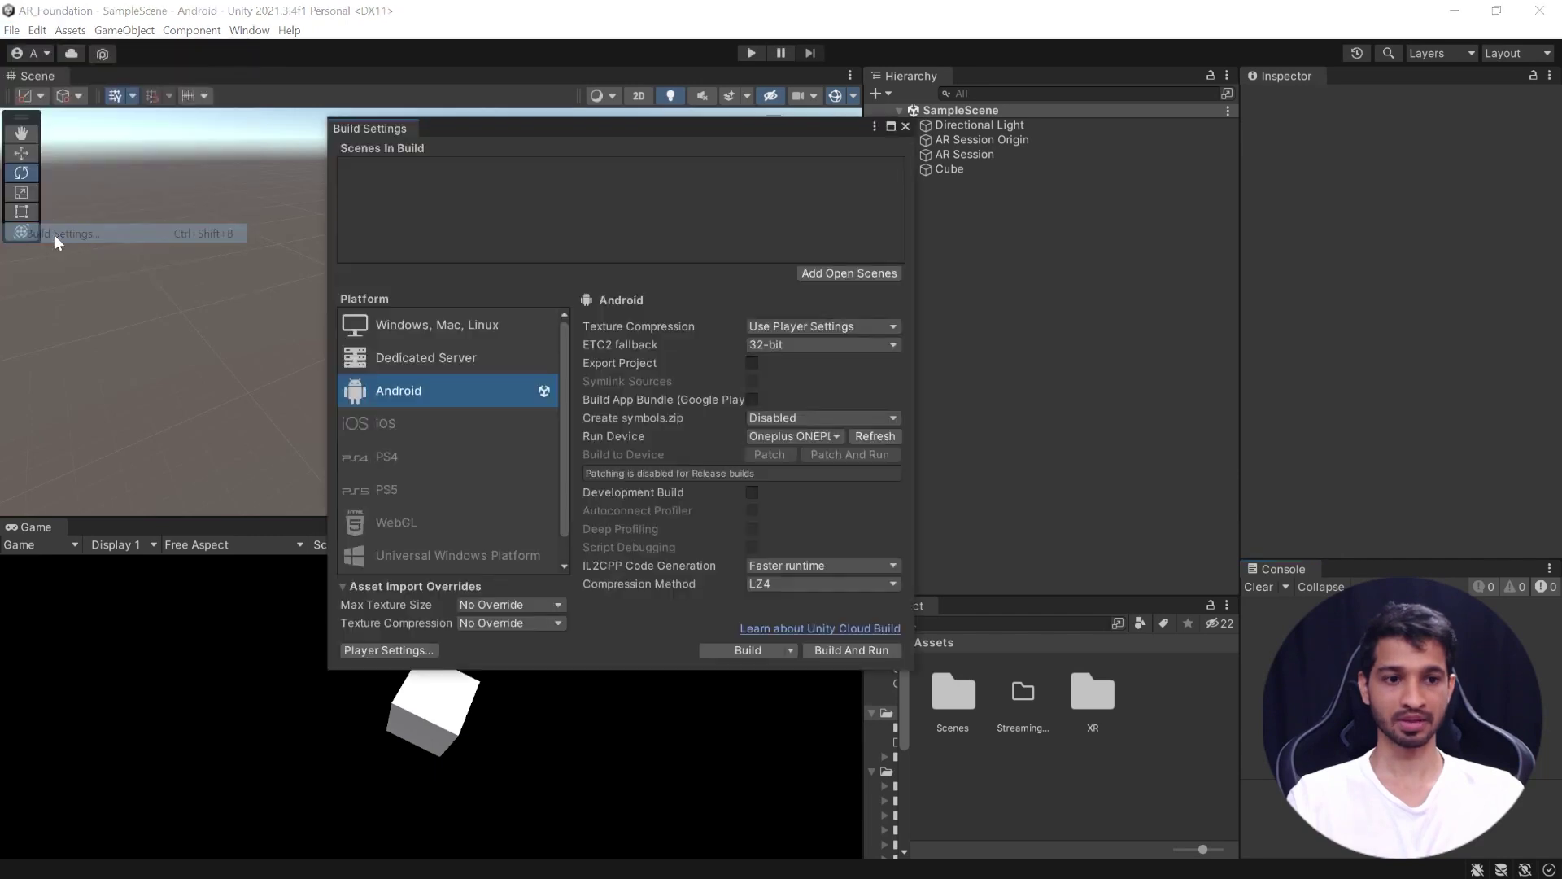
left_click(360, 651)
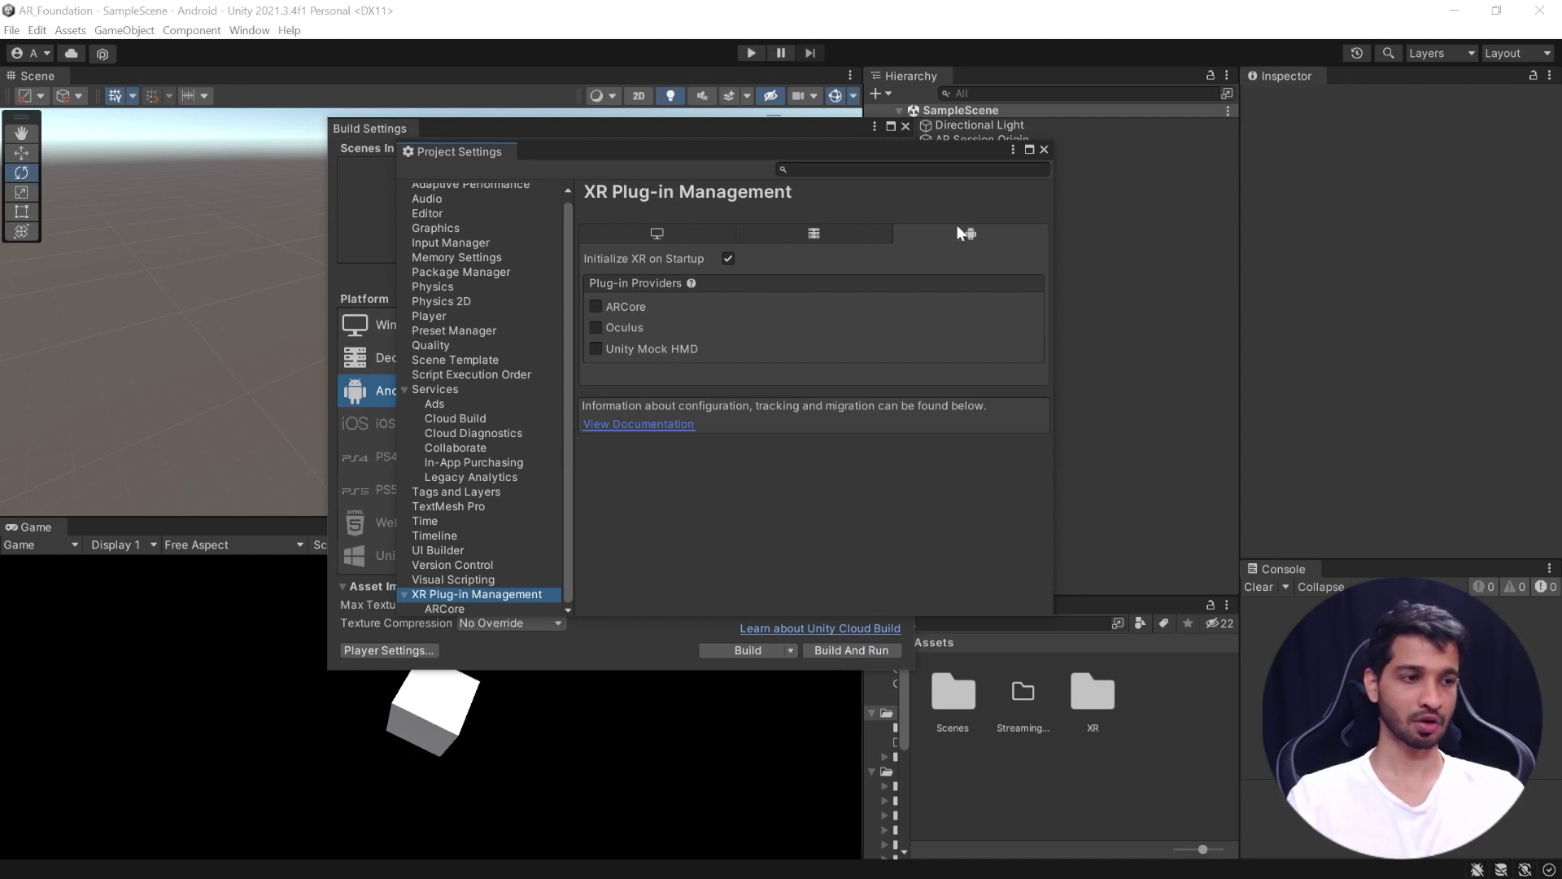
left_click(594, 303)
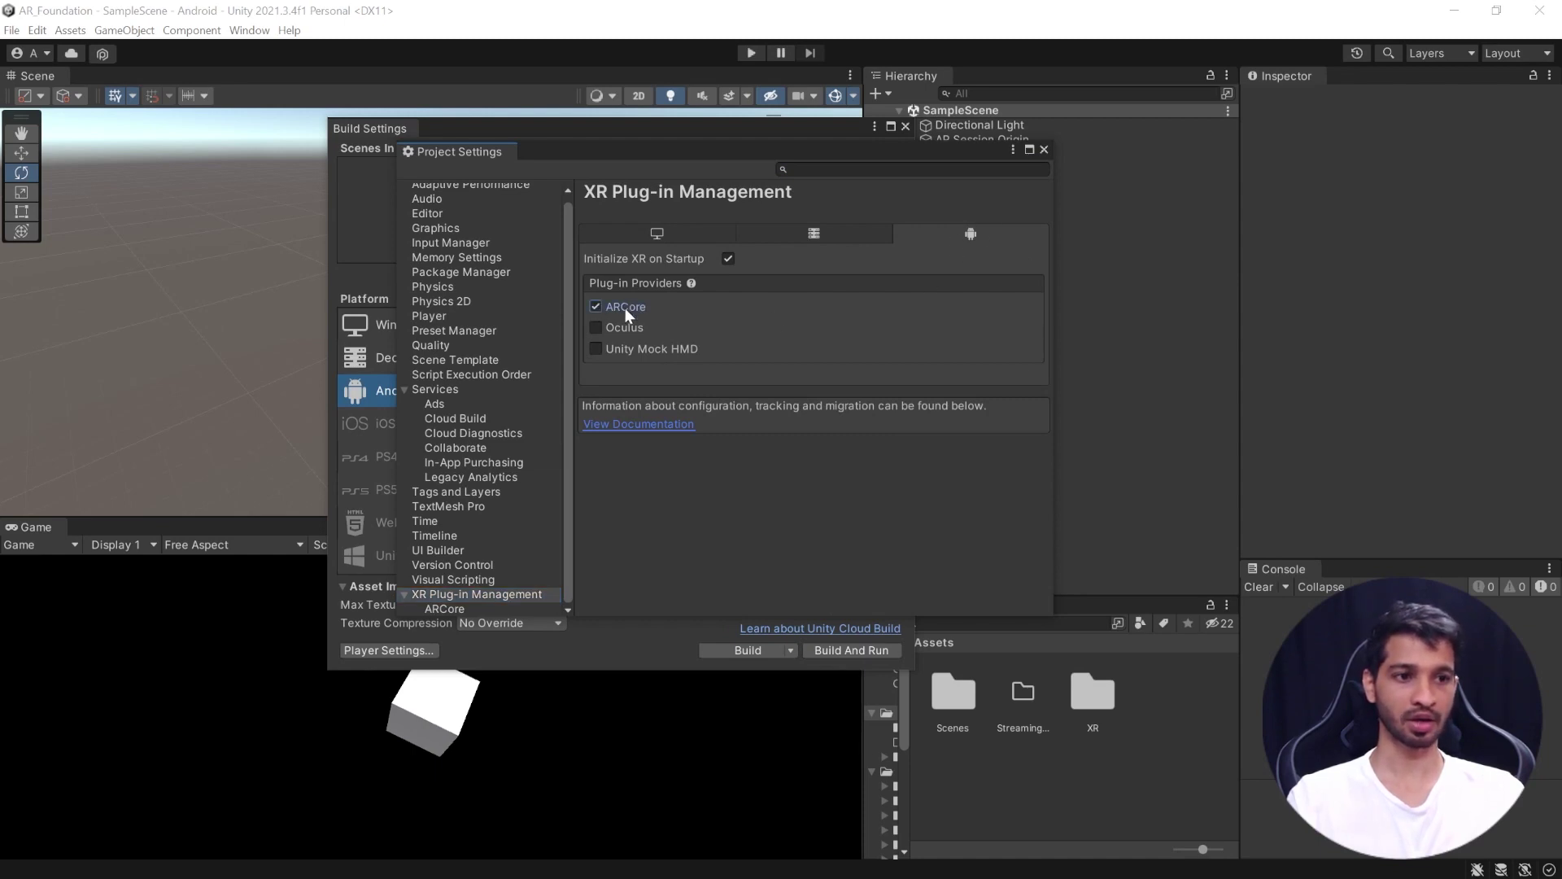
left_click(1044, 150)
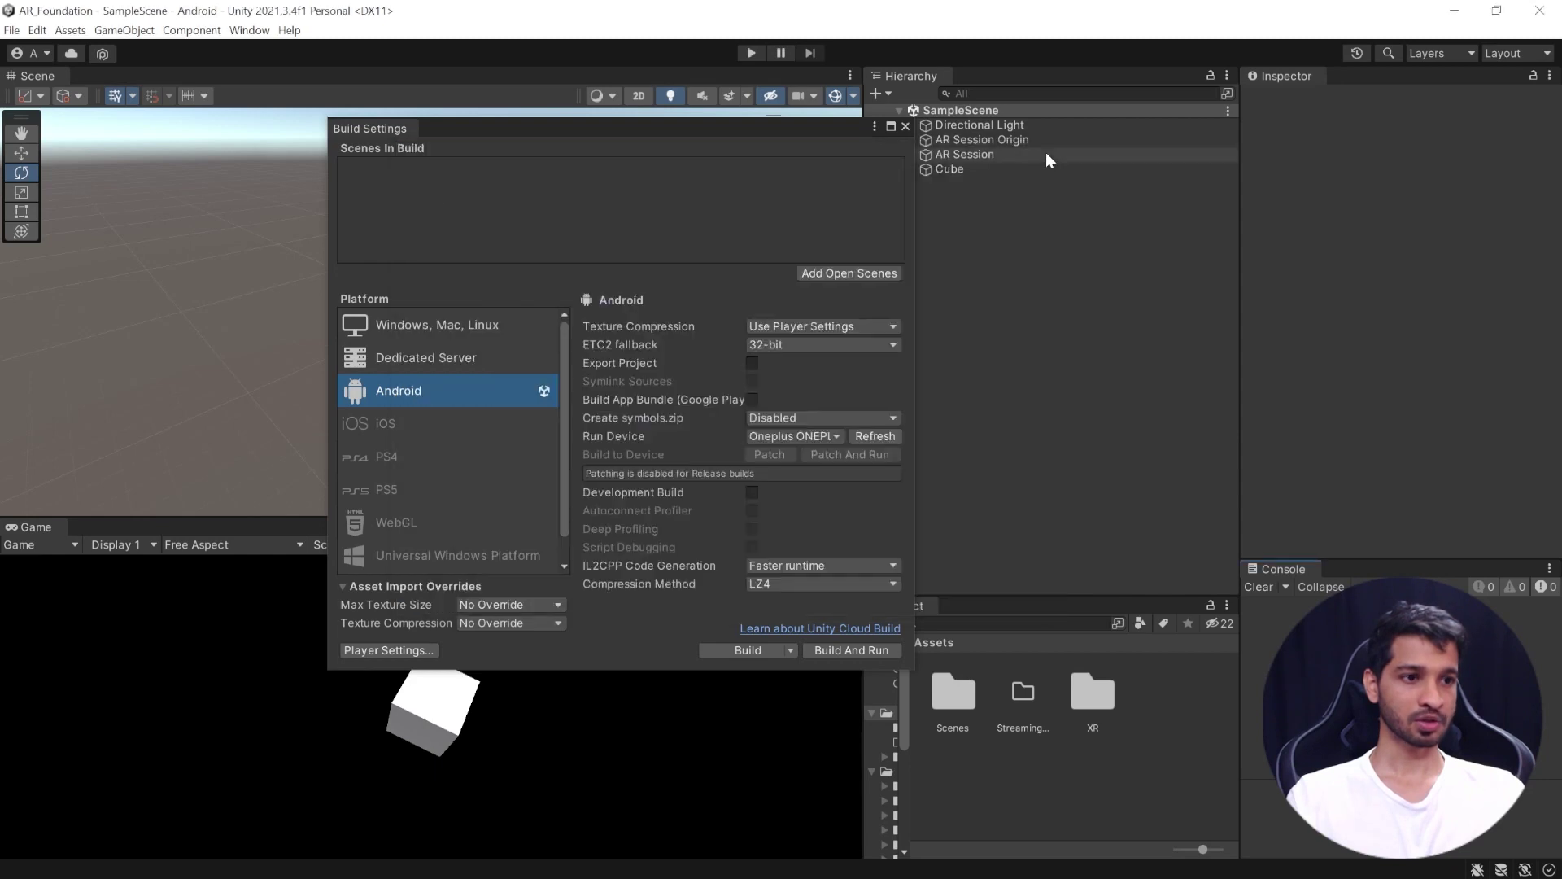
Step: Add SampleScene to the build, set the run device to the OnePlus A6000, and Build And Run
left_click(832, 271)
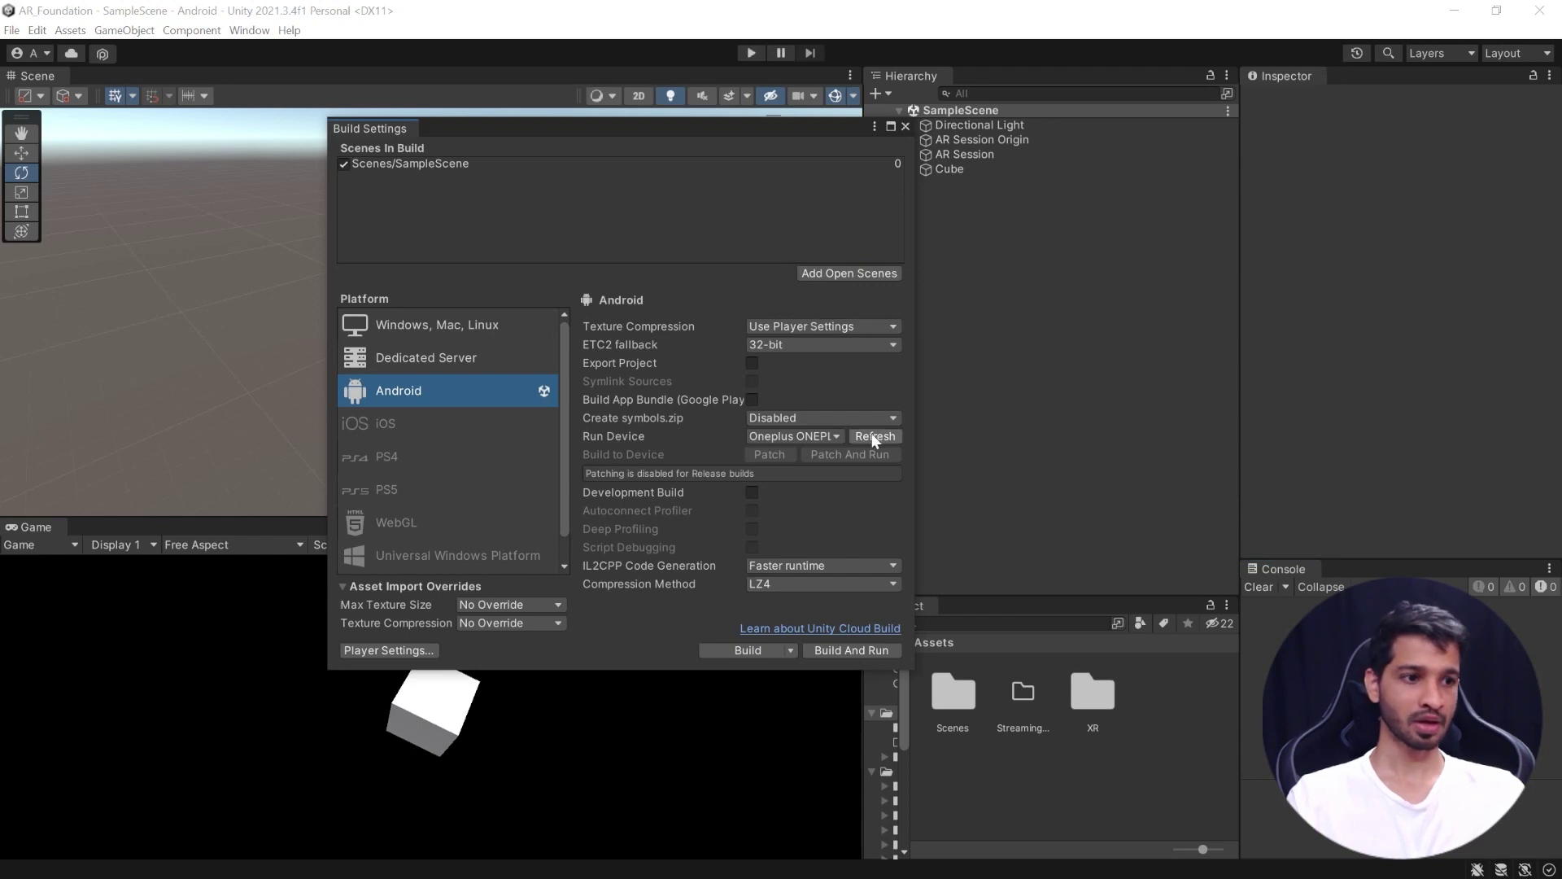
left_click(822, 433)
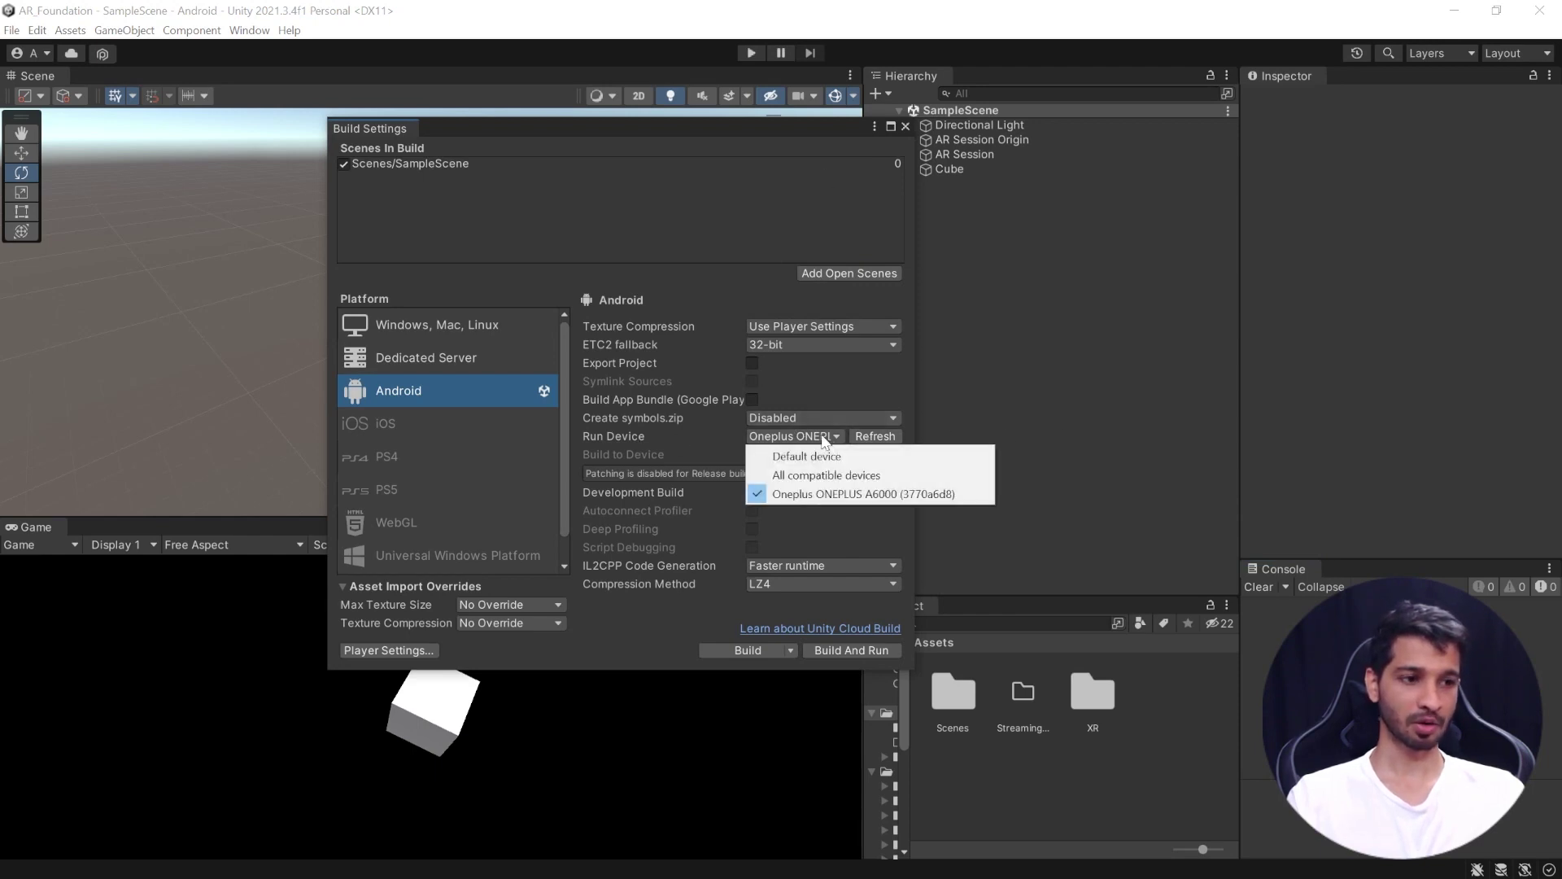
left_click(799, 495)
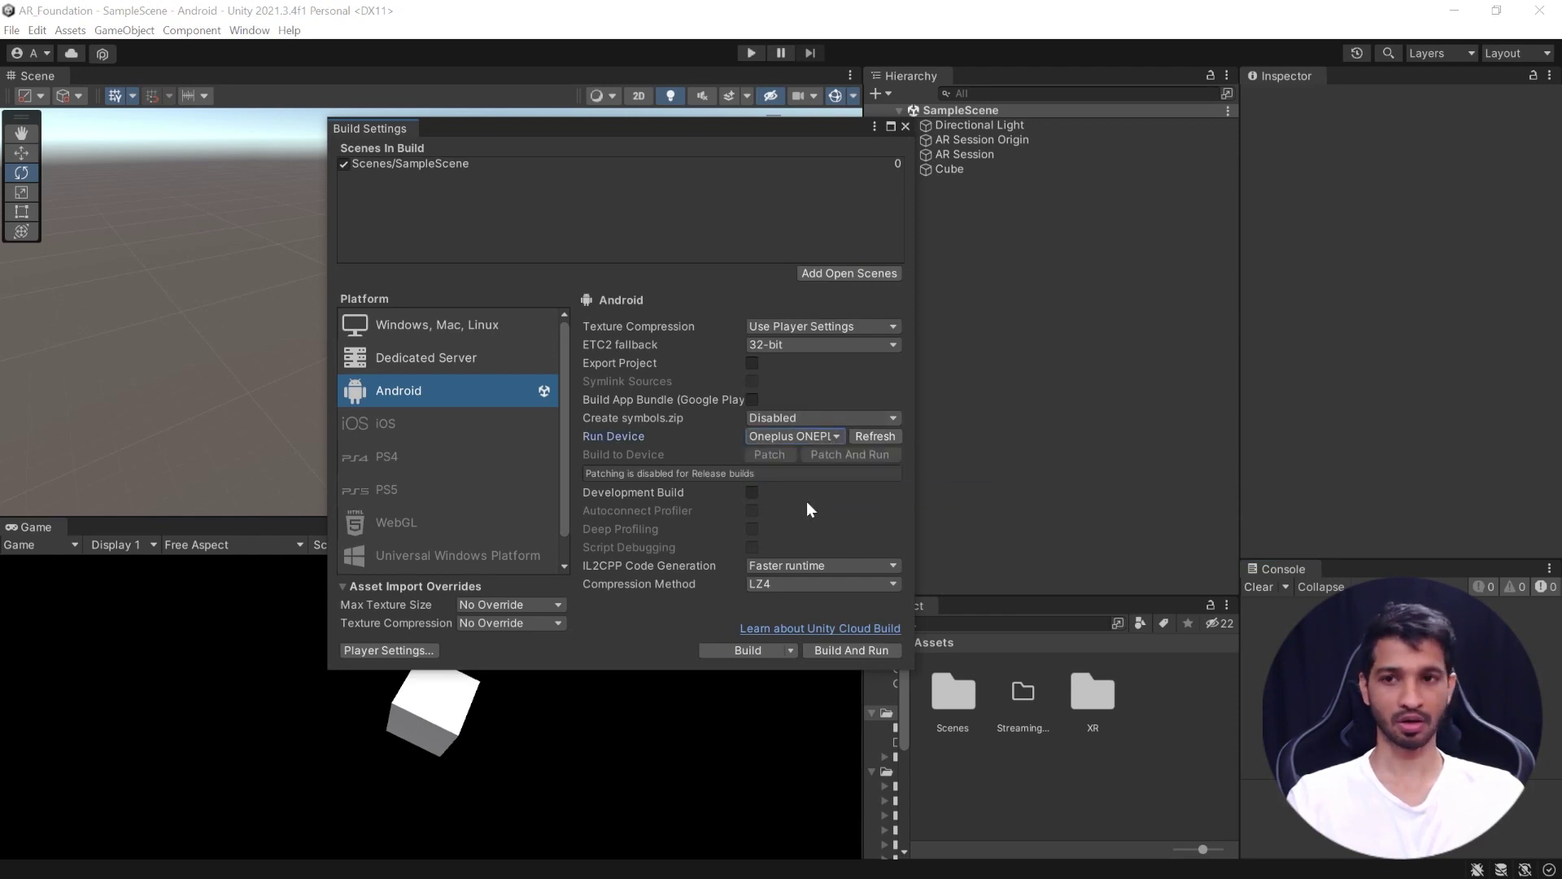
left_click(866, 435)
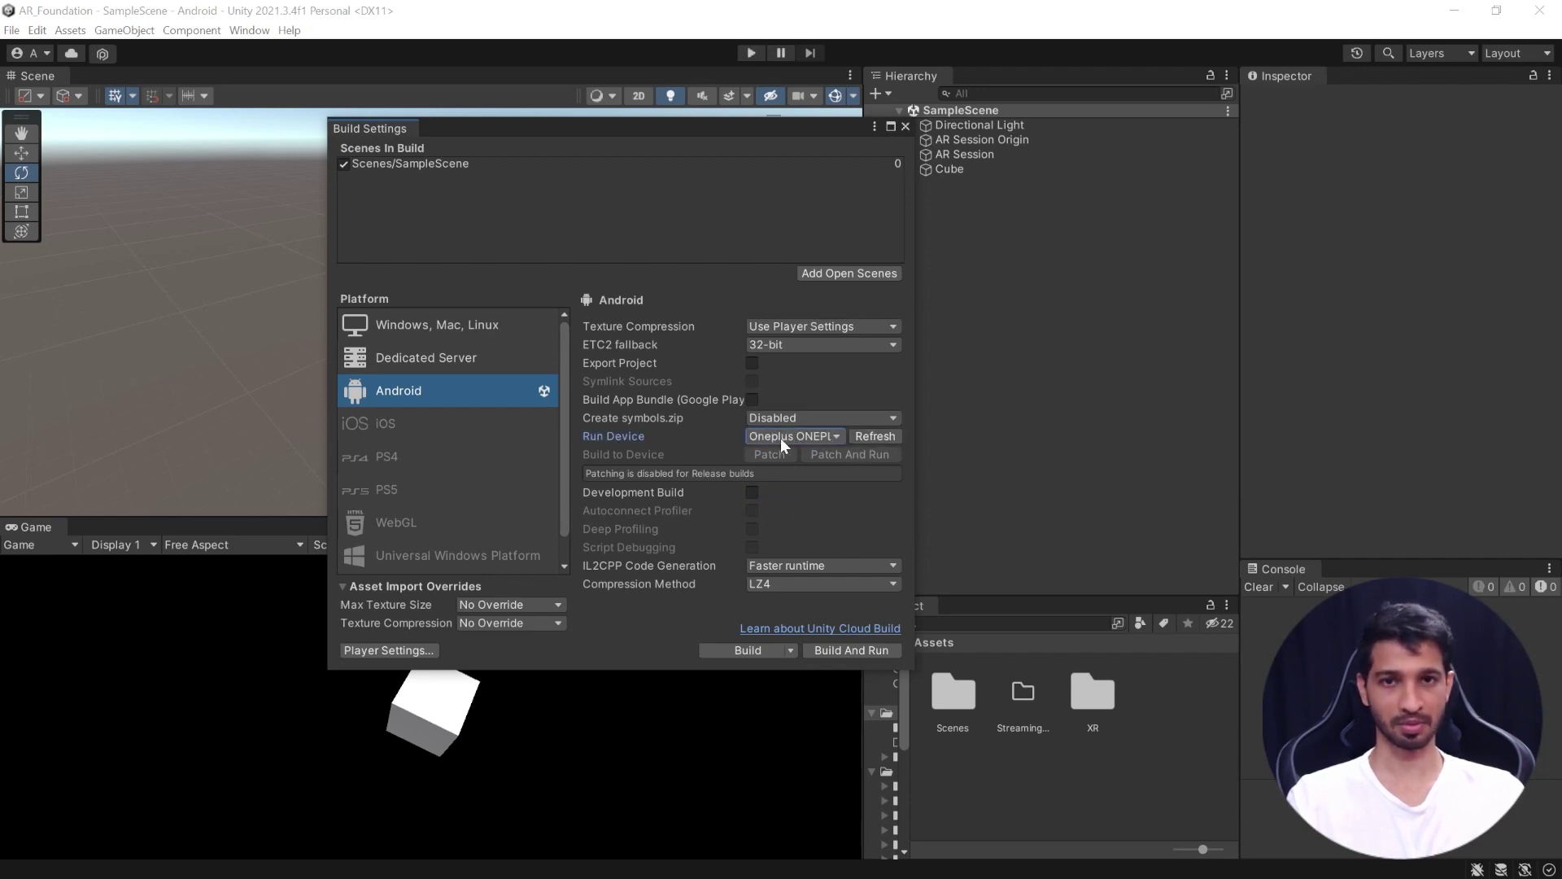
left_click(779, 437)
left_click(797, 493)
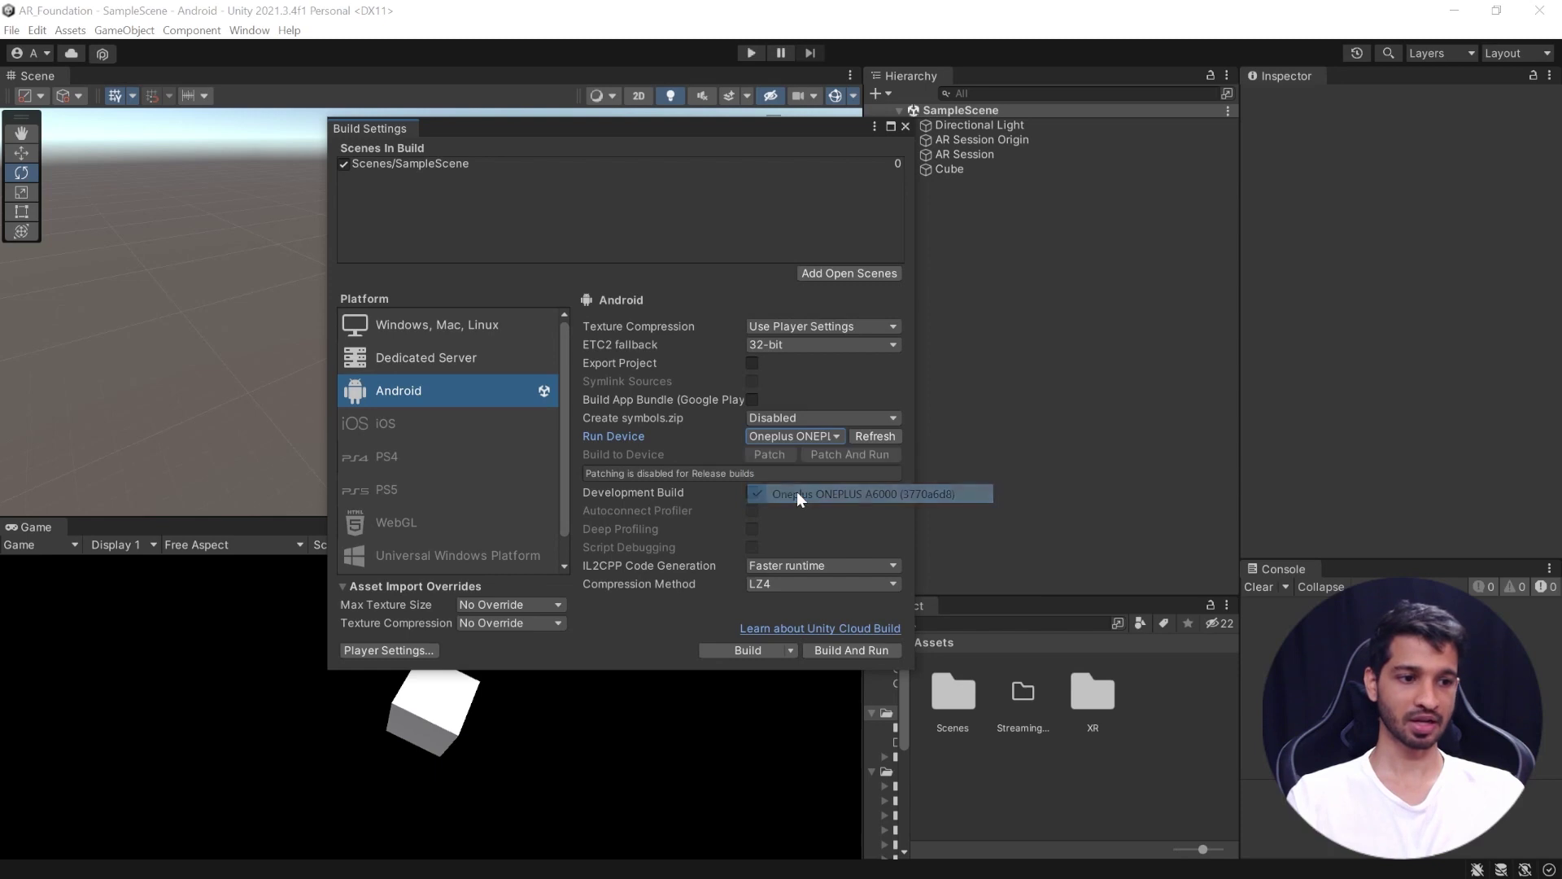
left_click(852, 650)
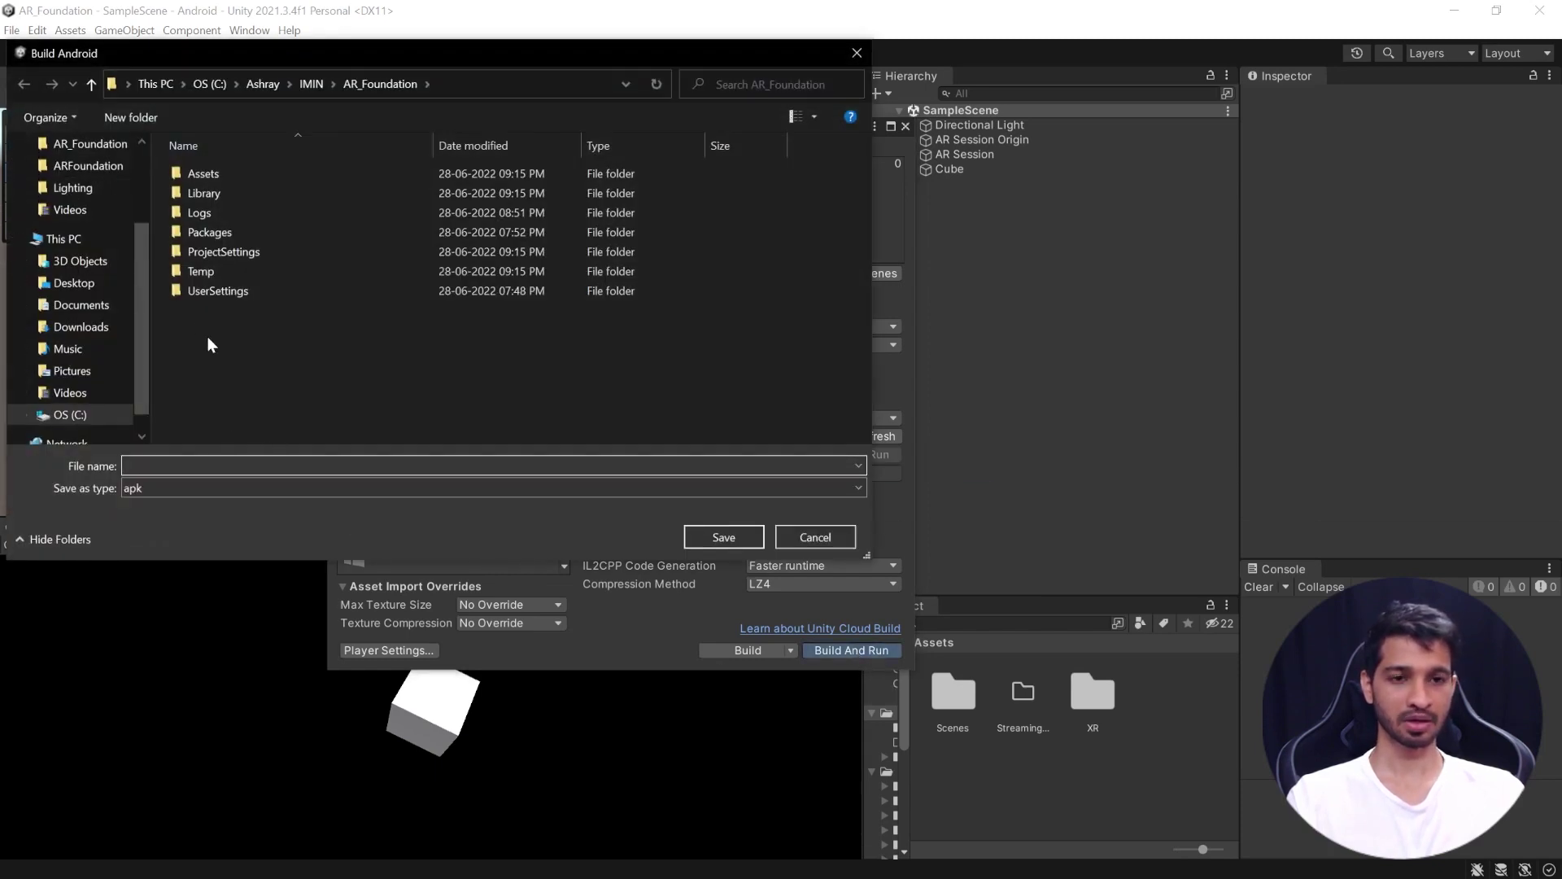
Step: Create a new folder named Builds in the project folder and open it
right_click(207, 335)
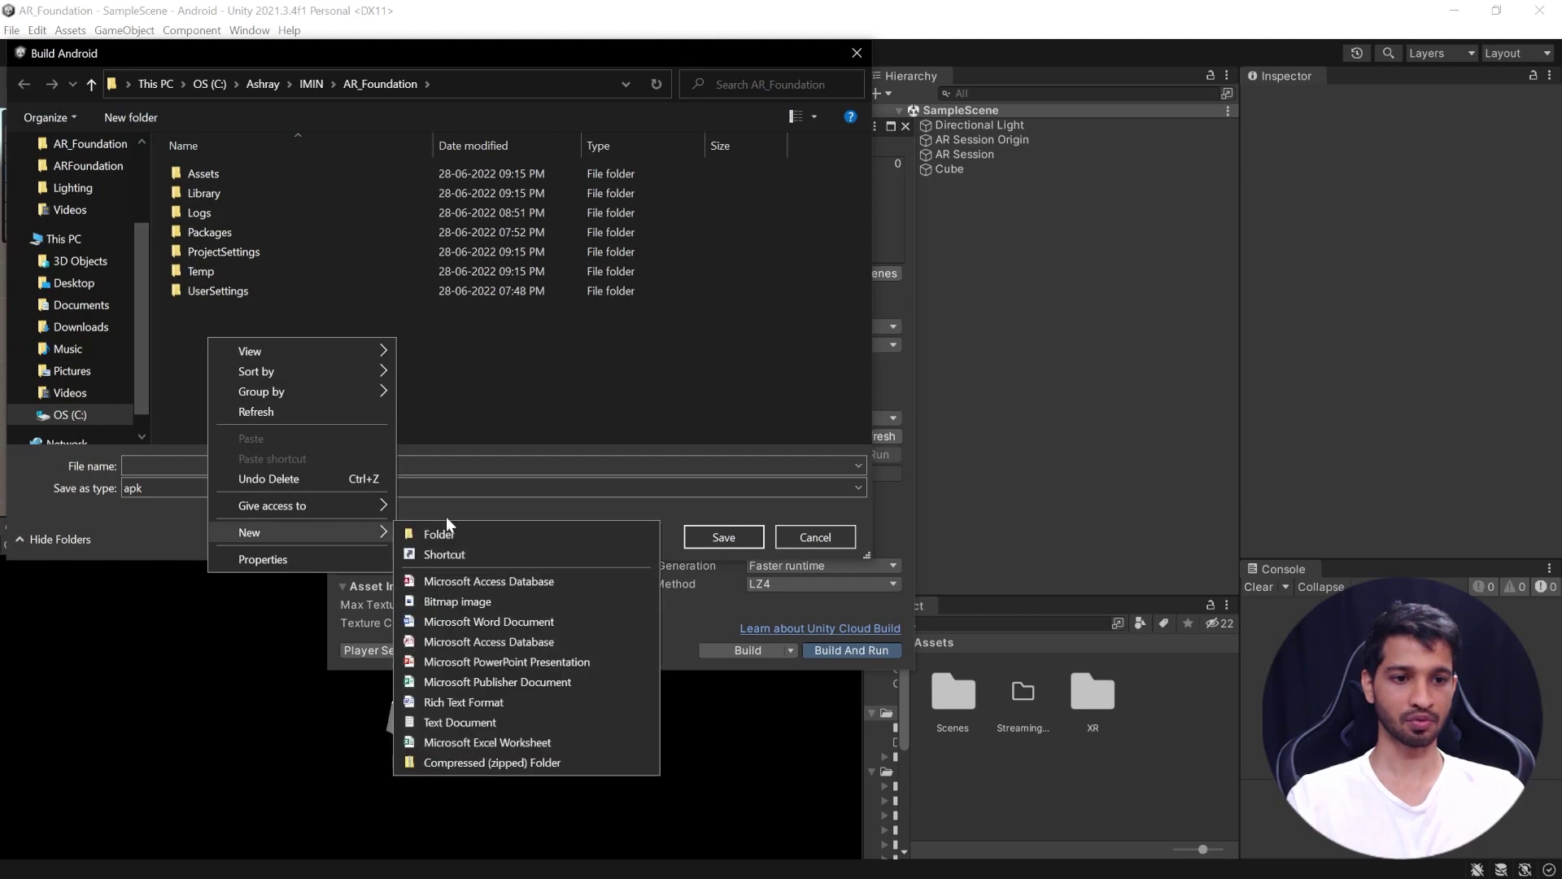
left_click(439, 533)
type("Builds")
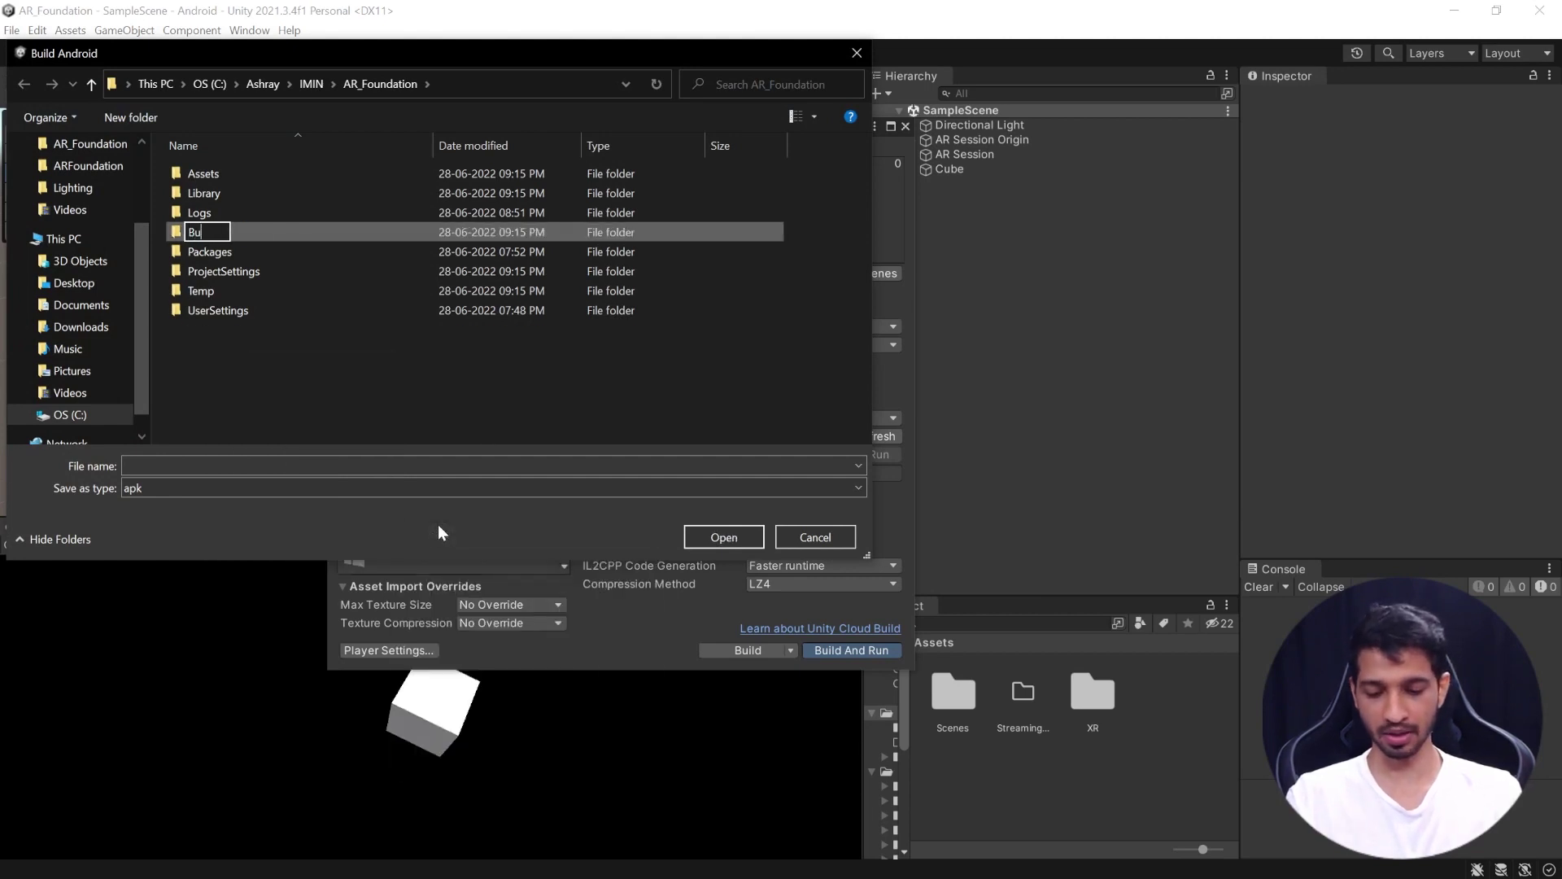
left_click(275, 392)
left_click(217, 192)
double_click(217, 192)
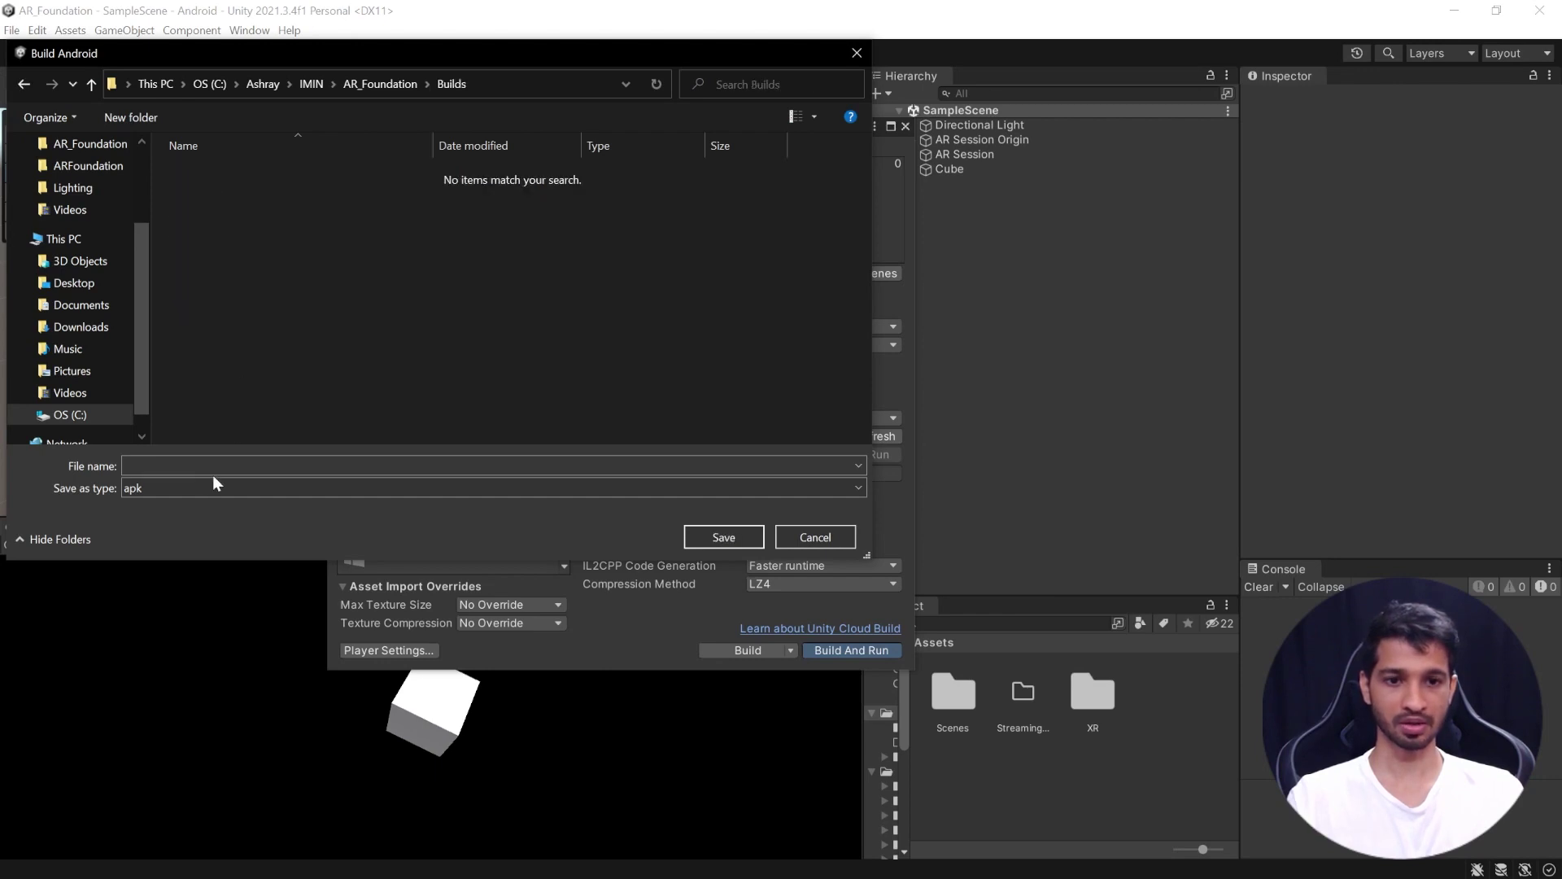
Step: Save the Android app as 'test' to start the build
left_click(176, 466)
type("t")
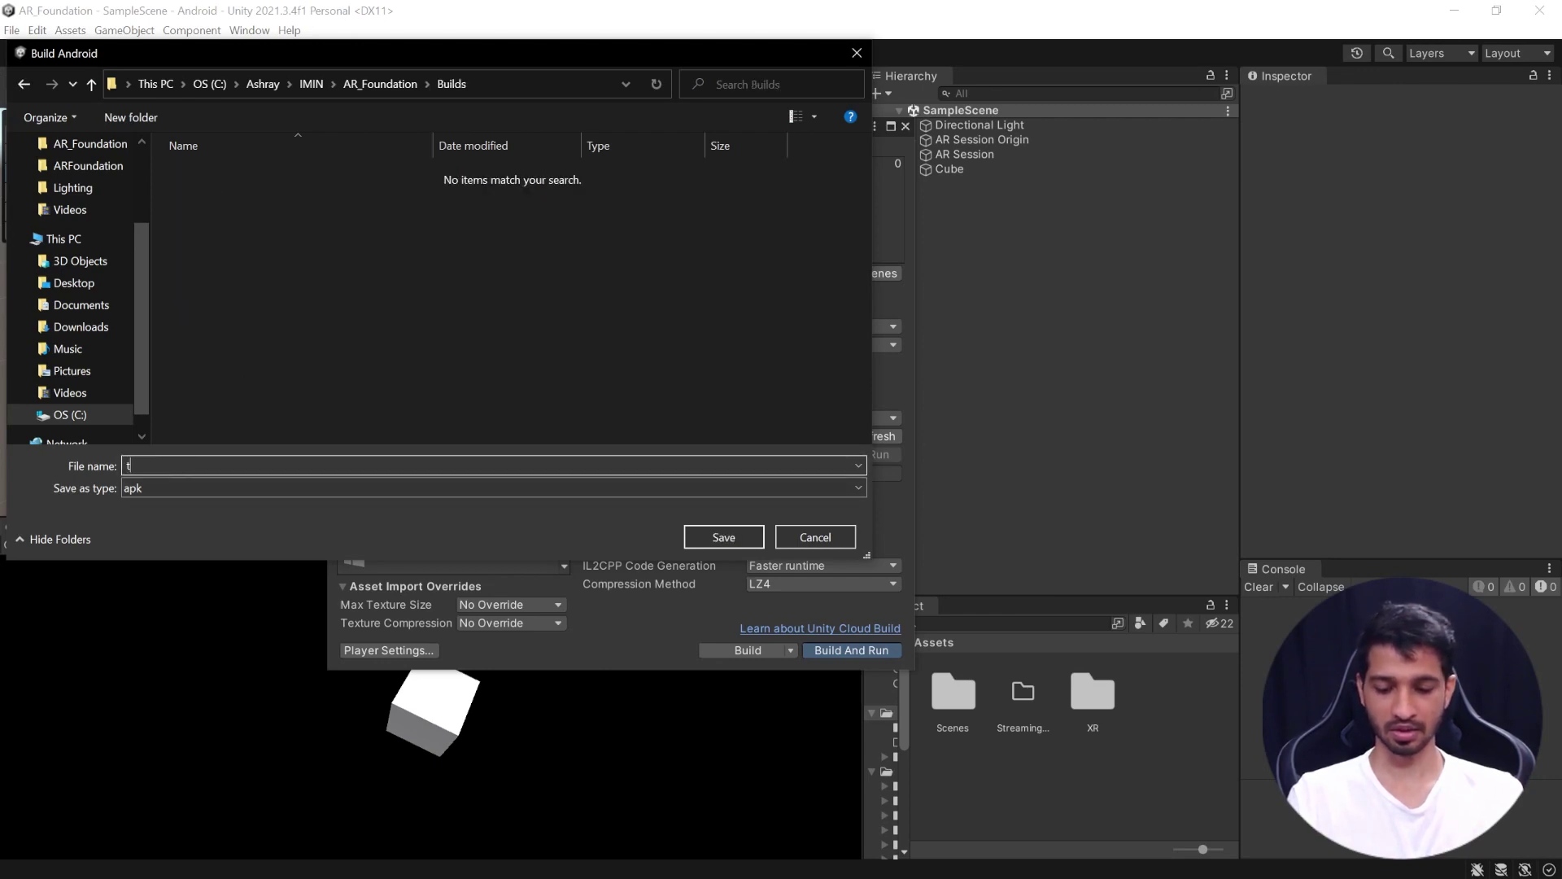
type("est")
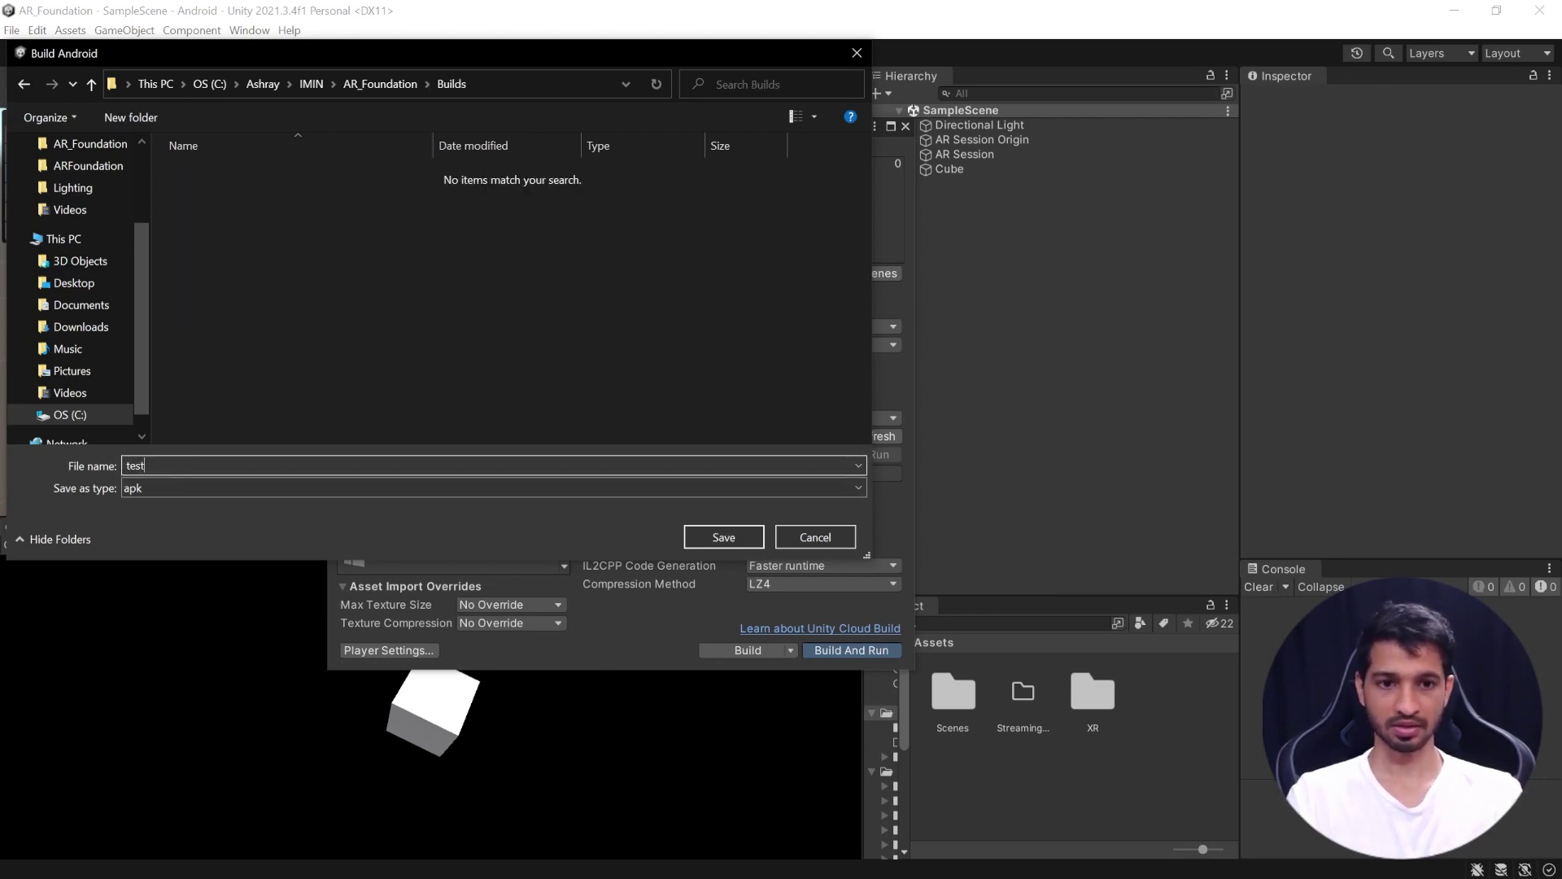
left_click(718, 537)
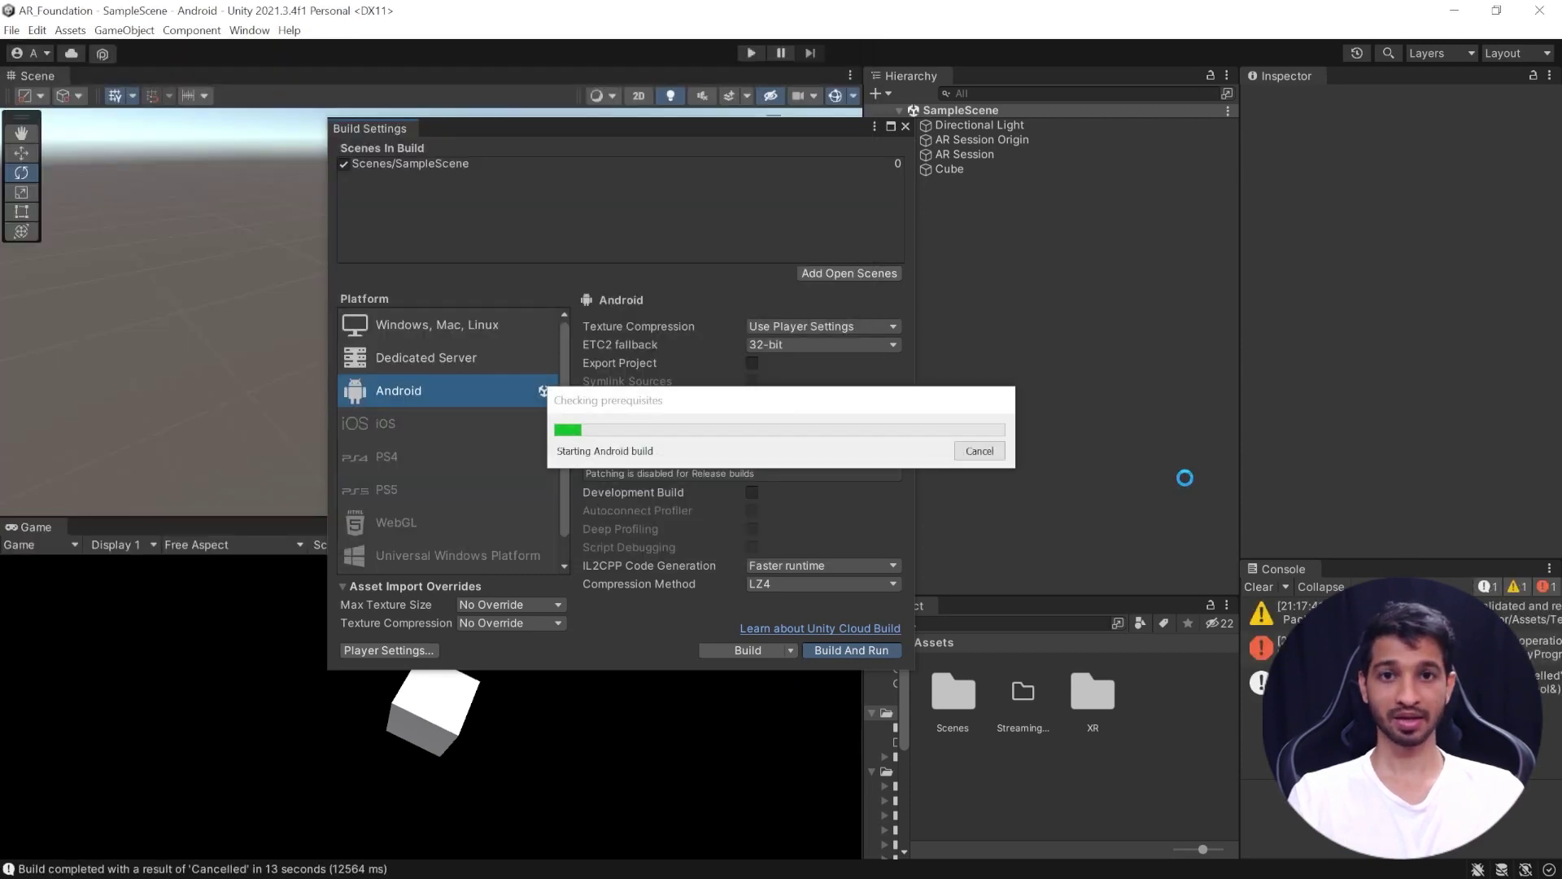